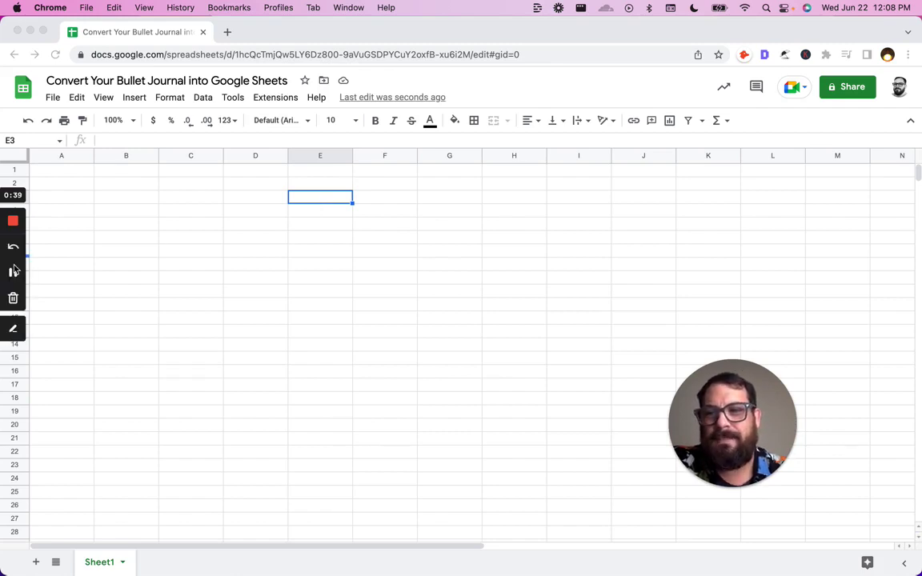
Enter Task 1 and Task 2 in cells F3 and F4
{"action": "left_click", "coordinate": [13, 271]}
{"action": "left_click", "coordinate": [311, 203]}
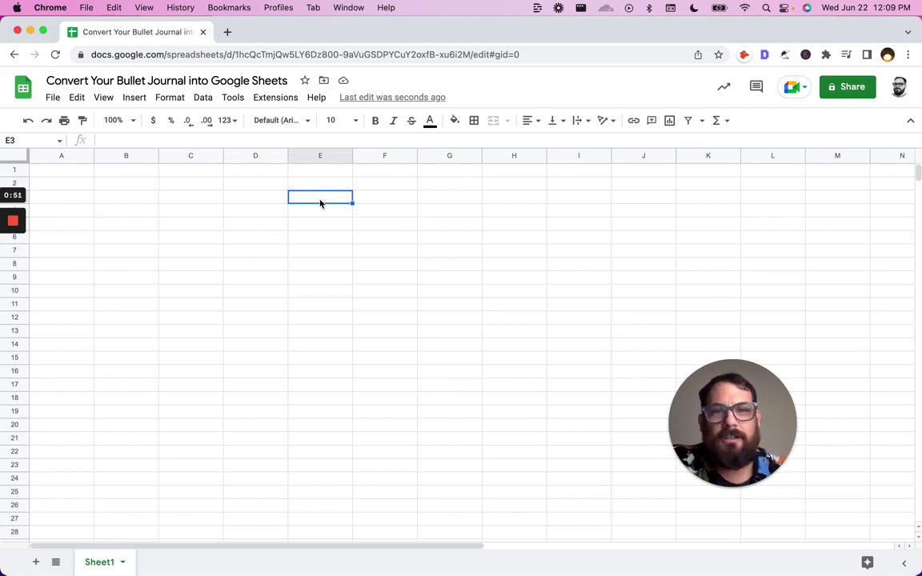
{"action": "left_click", "coordinate": [320, 202]}
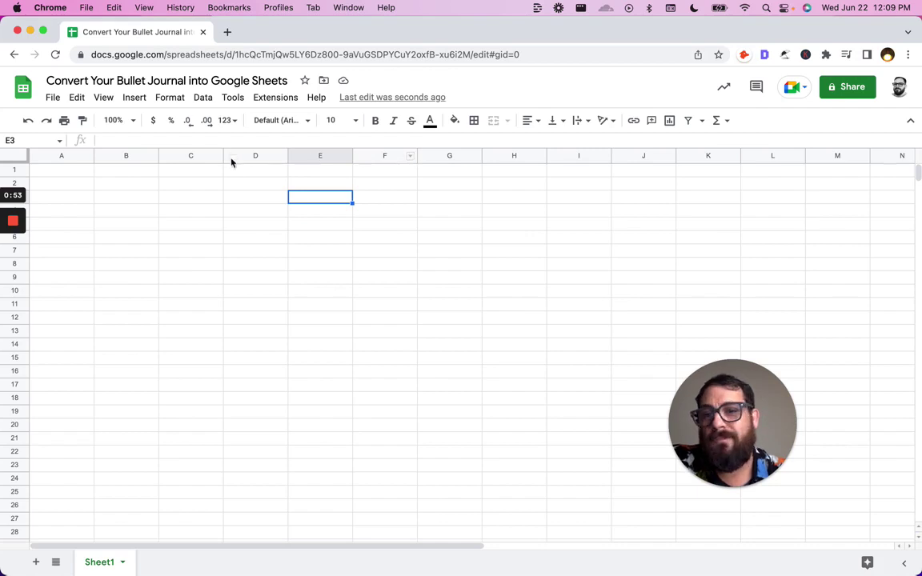
{"action": "left_click", "coordinate": [368, 200]}
{"action": "type", "text": "Task"}
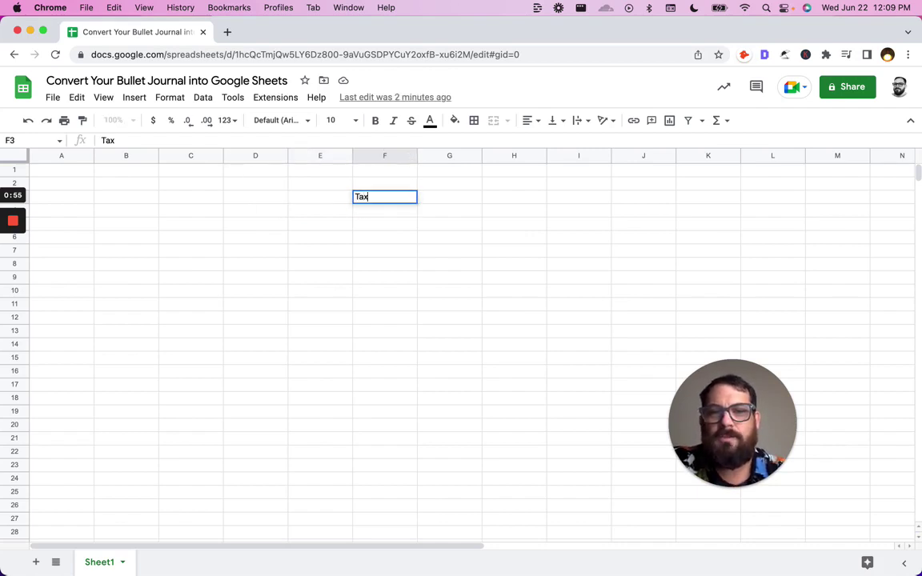
{"action": "type", "text": " 1"}
{"action": "key", "text": "Return"}
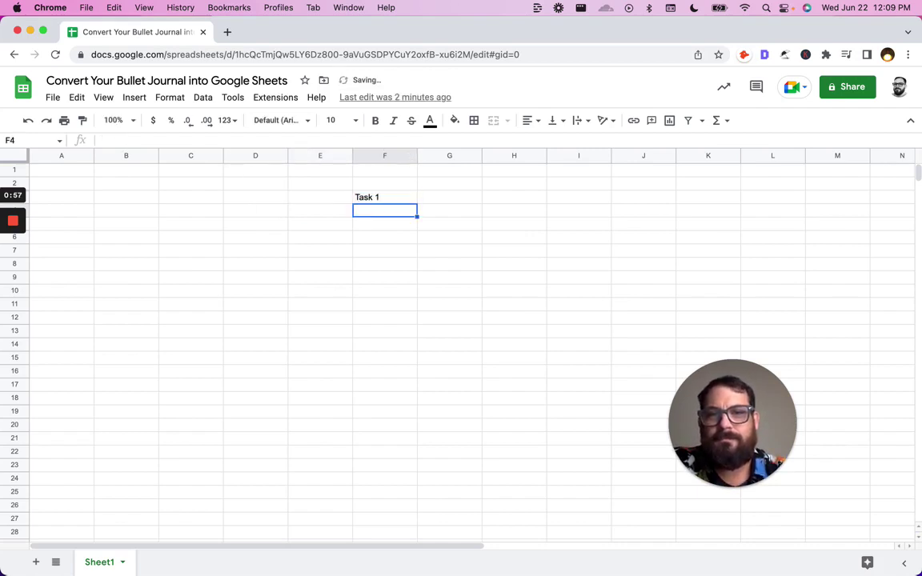
{"action": "type", "text": "Task 2"}
{"action": "key", "text": "Return"}
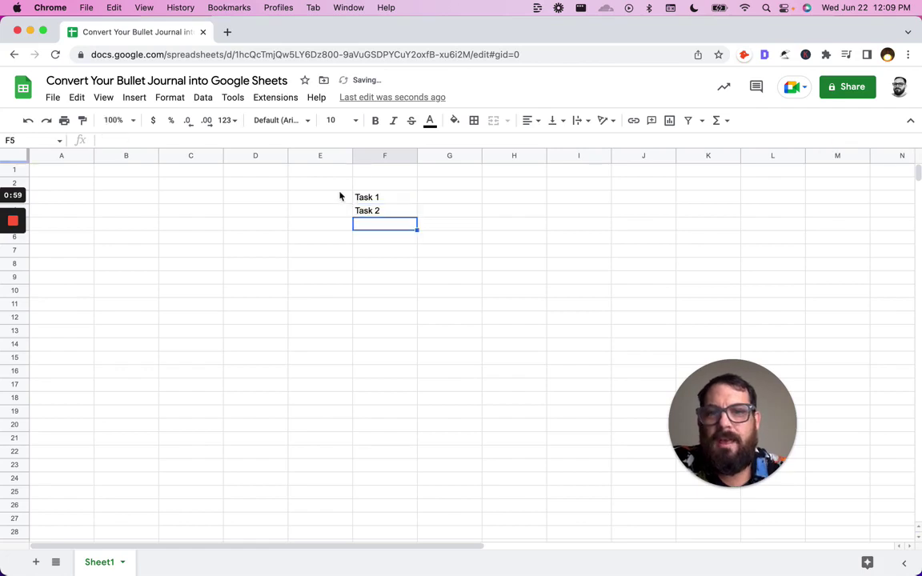
Insert checkboxes into E3:E4, tick and untick both, then clear E3's checkbox
{"action": "left_click_drag", "start_coordinate": [330, 203], "coordinate": [329, 213]}
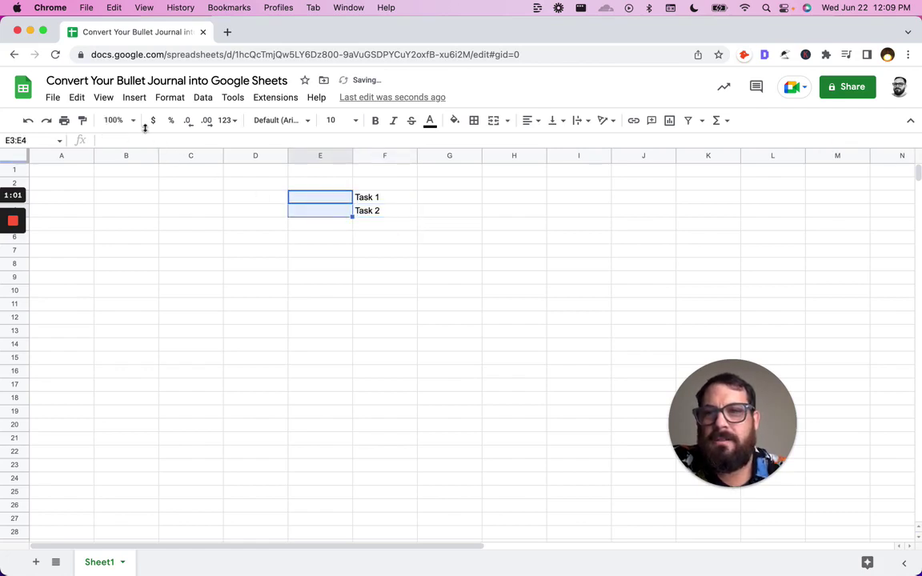
{"action": "left_click", "coordinate": [137, 102]}
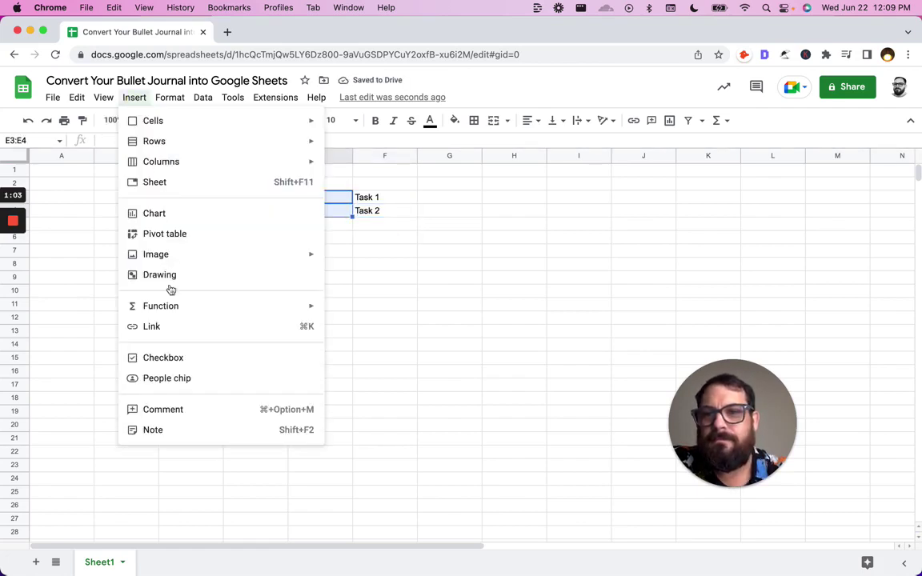
{"action": "left_click", "coordinate": [182, 357]}
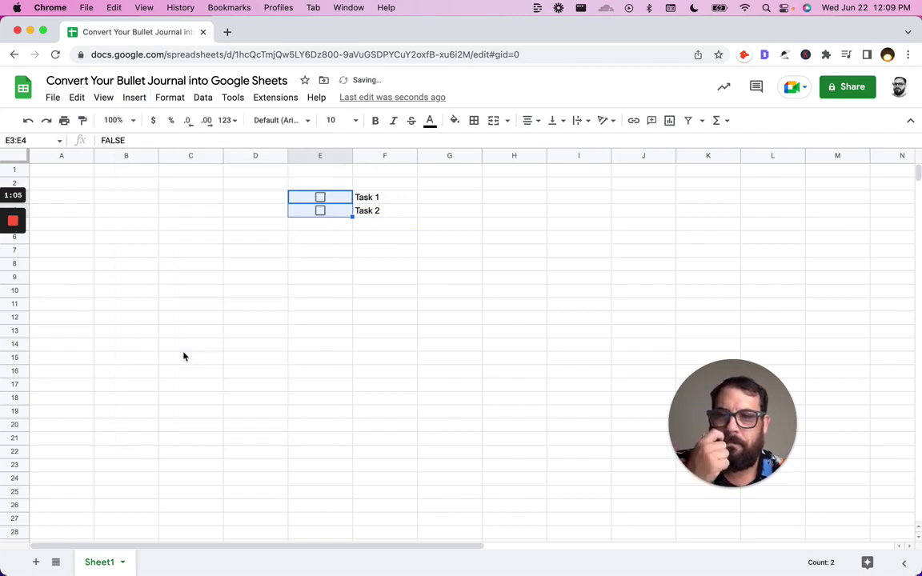
{"action": "left_click", "coordinate": [392, 212]}
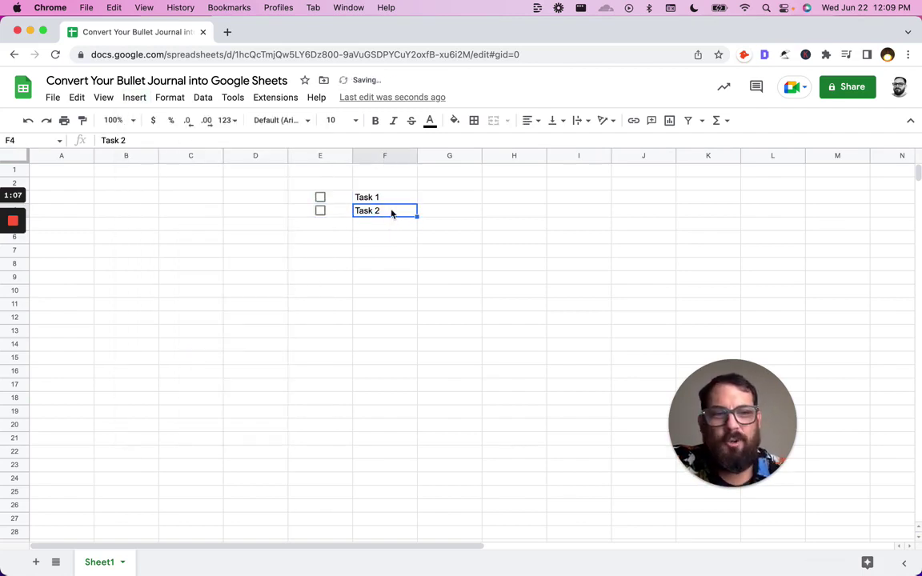
{"action": "left_click", "coordinate": [320, 198]}
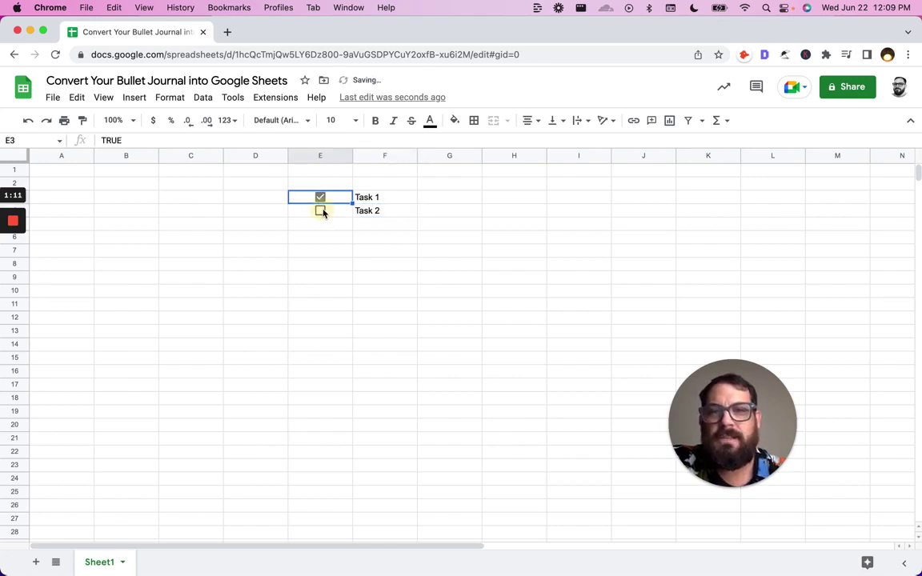
{"action": "left_click", "coordinate": [322, 212]}
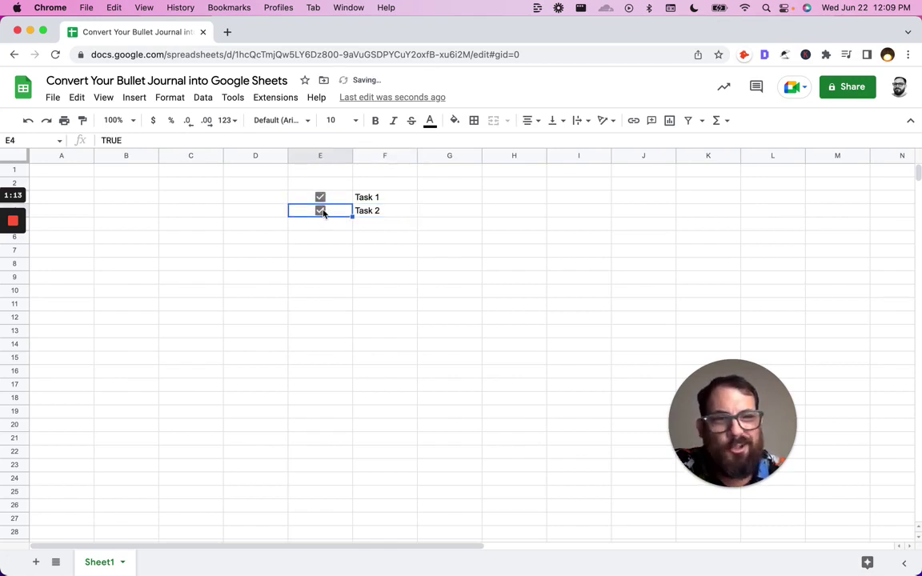
{"action": "left_click", "coordinate": [322, 209]}
{"action": "left_click", "coordinate": [321, 198]}
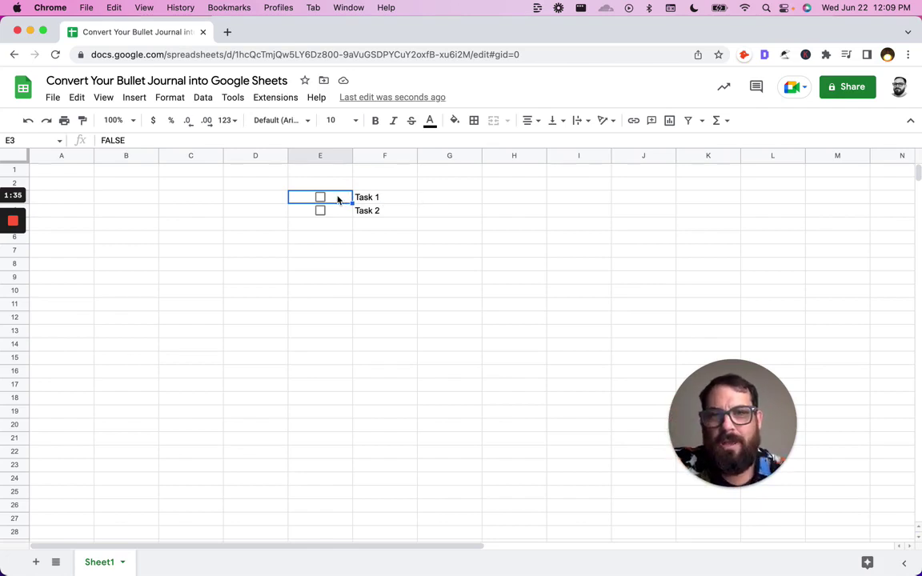
{"action": "key", "text": "Delete"}
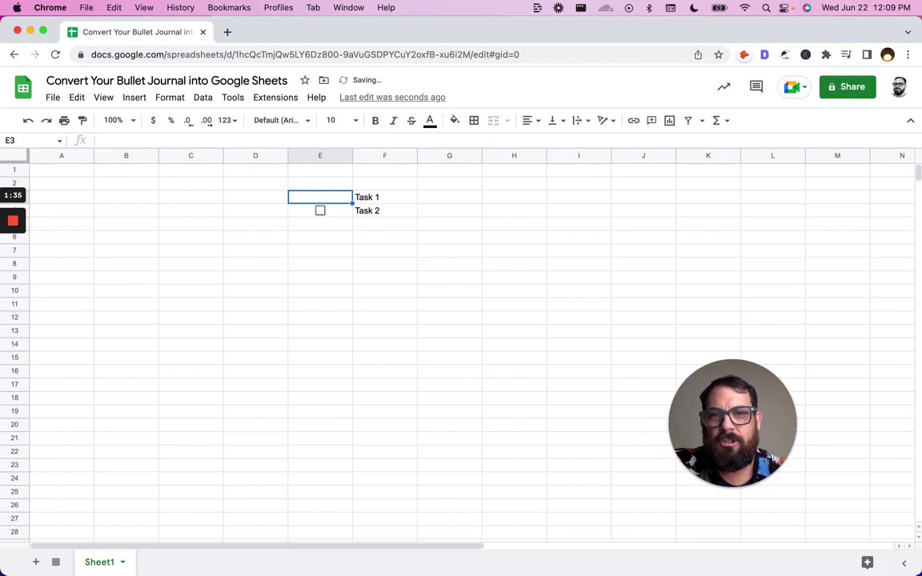
Start a data validation rule for E3 using the List of items criteria
{"action": "right_click", "coordinate": [337, 198]}
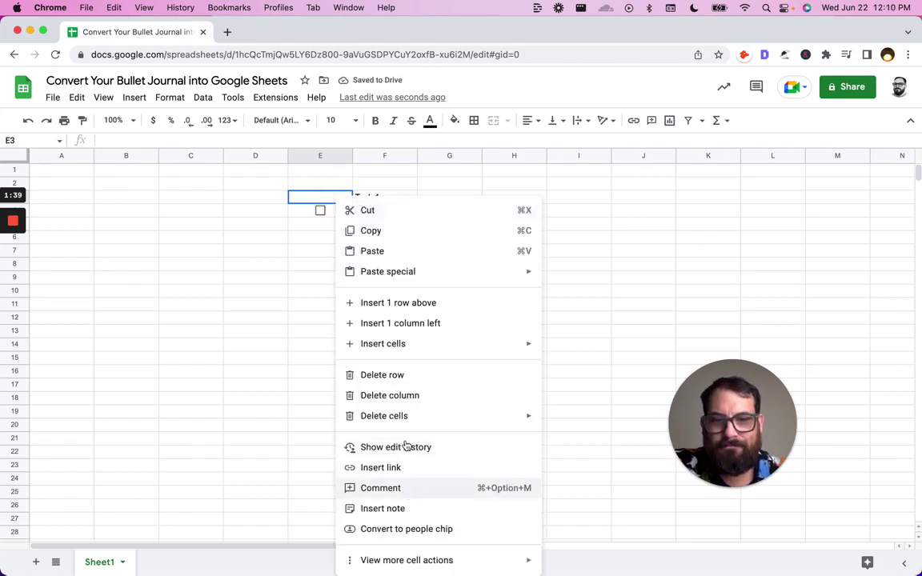
{"action": "mouse_move", "coordinate": [432, 560]}
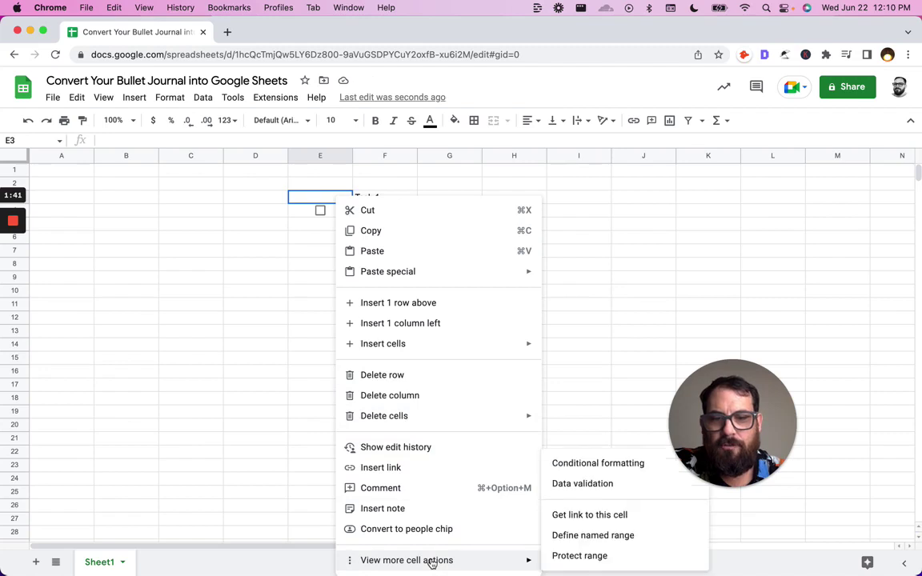
{"action": "left_click", "coordinate": [582, 485]}
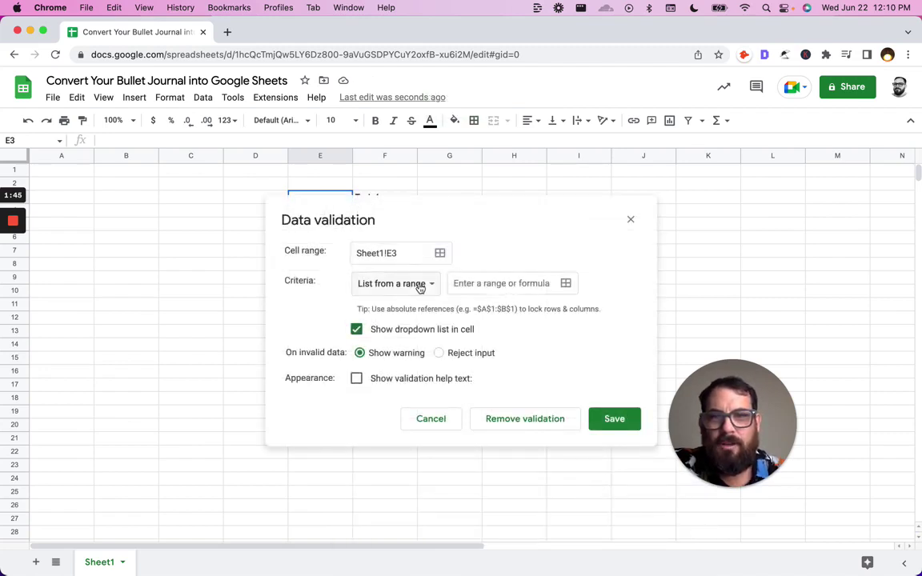
{"action": "left_click", "coordinate": [420, 285]}
{"action": "left_click", "coordinate": [392, 304]}
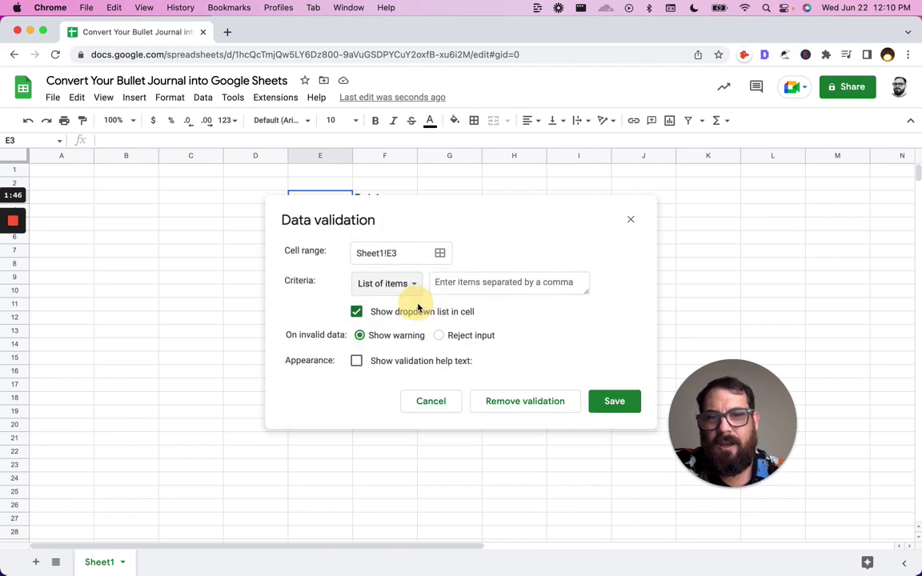
Add the ☑ symbol as the first list item
{"action": "left_click", "coordinate": [453, 280]}
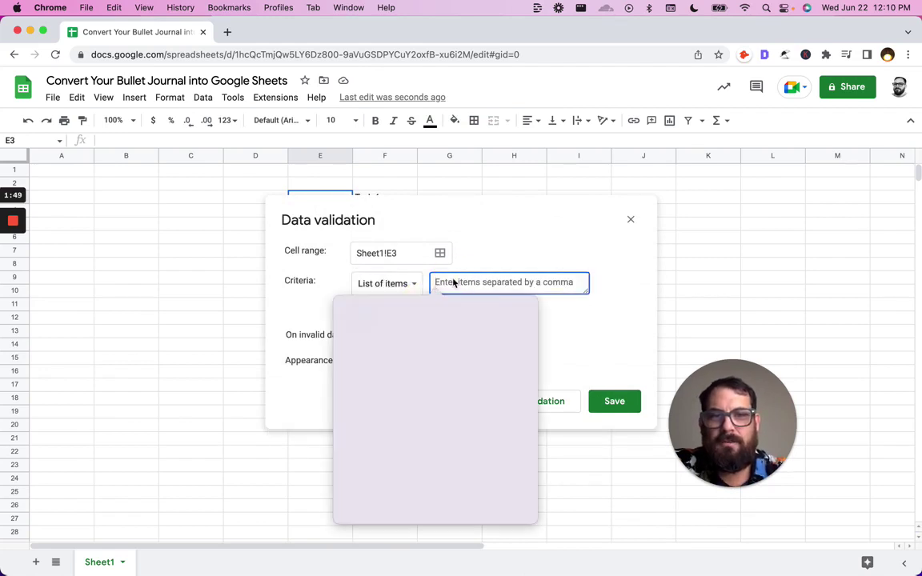
{"action": "type", "text": "check"}
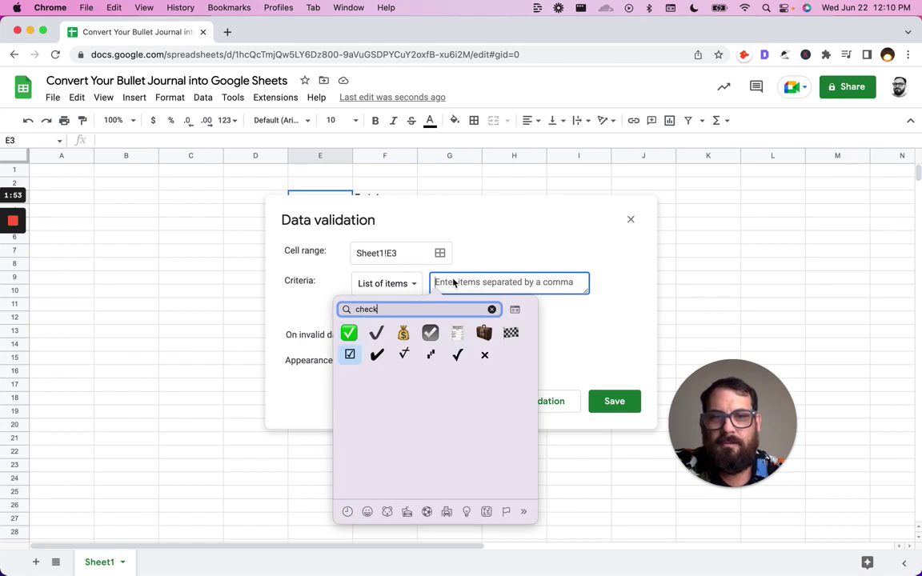
{"action": "key", "text": "Return"}
{"action": "type", "text": ","}
Add the square and arrow symbols as further items and save the dropdown rule
{"action": "key", "text": "ctrl+super+space"}
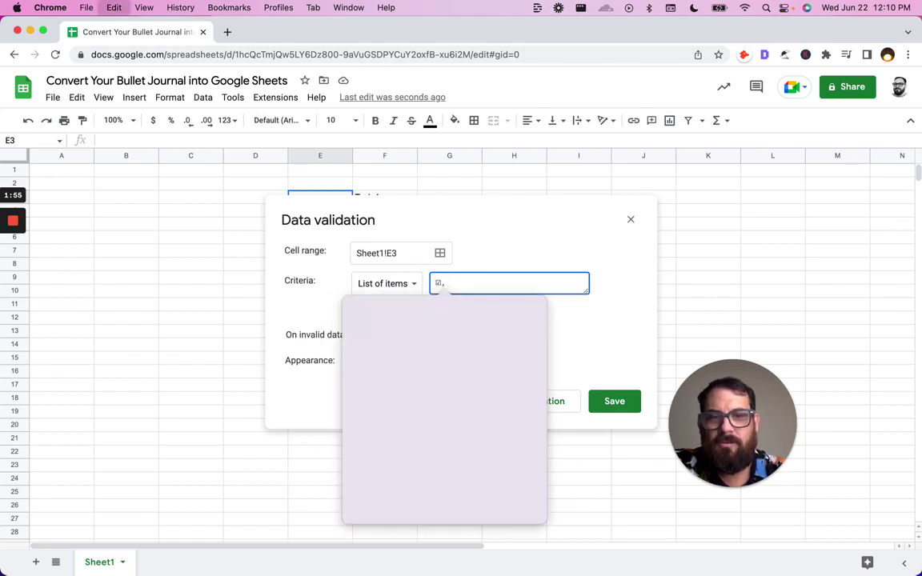
{"action": "type", "text": "square"}
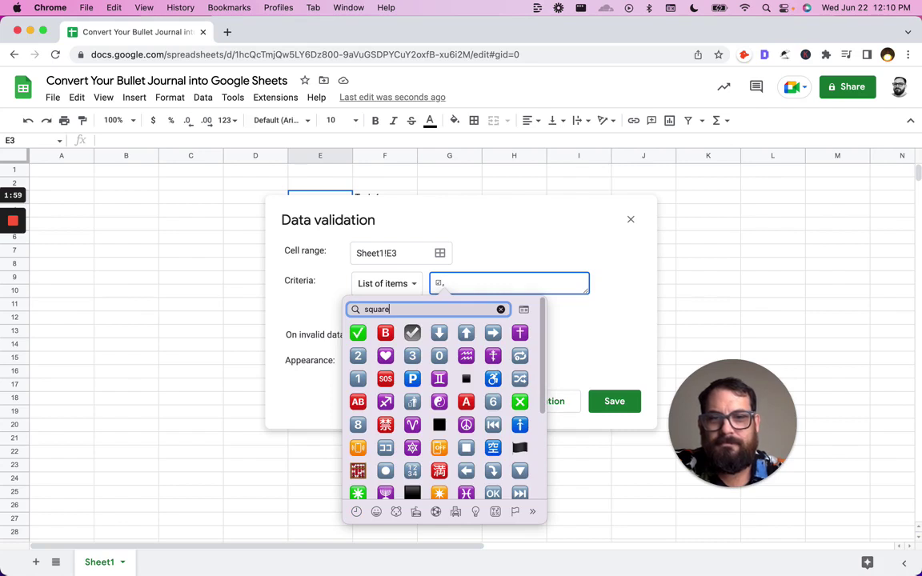
{"action": "key", "text": "Up"}
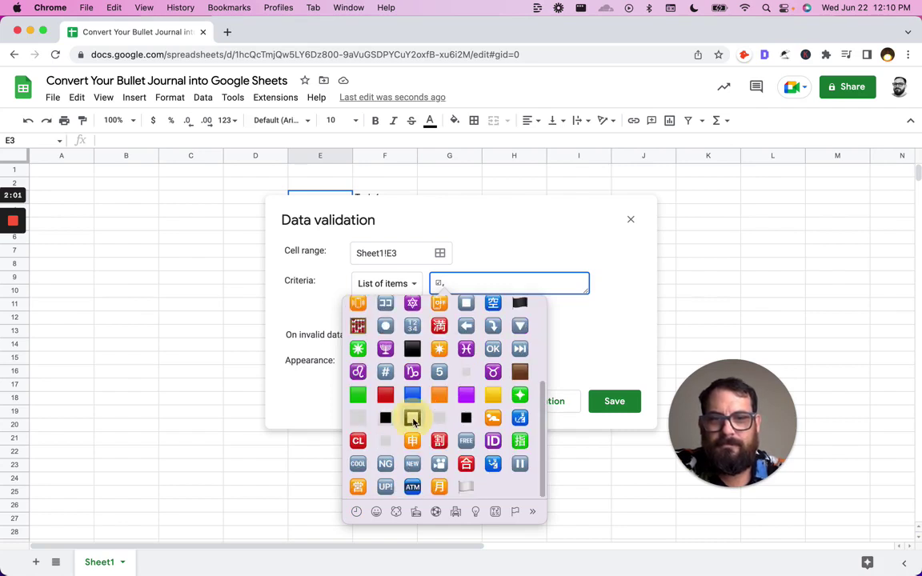
{"action": "key", "text": "Escape"}
{"action": "key", "text": "ctrl+super+space"}
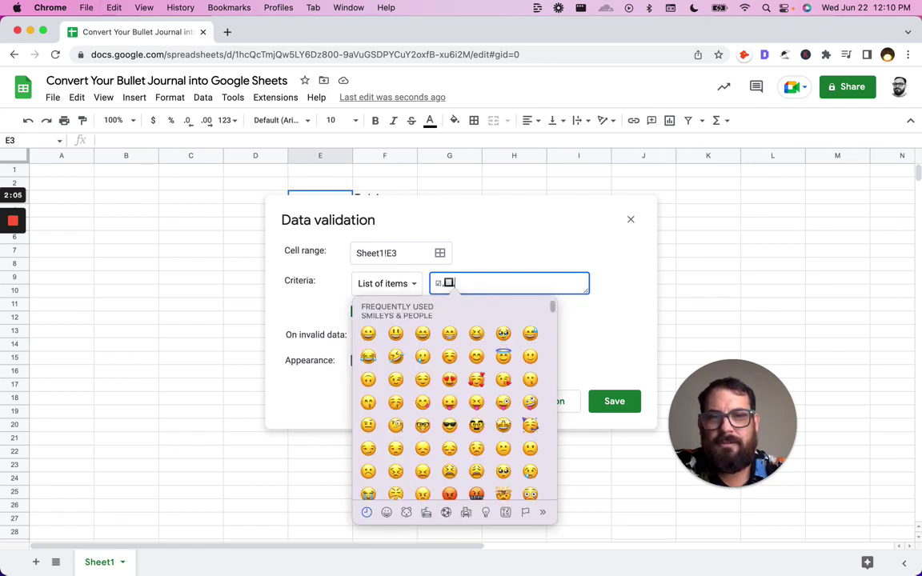
{"action": "scroll", "coordinate": [436, 320], "scroll_direction": "up", "scroll_amount": 3}
{"action": "left_click", "coordinate": [442, 309]}
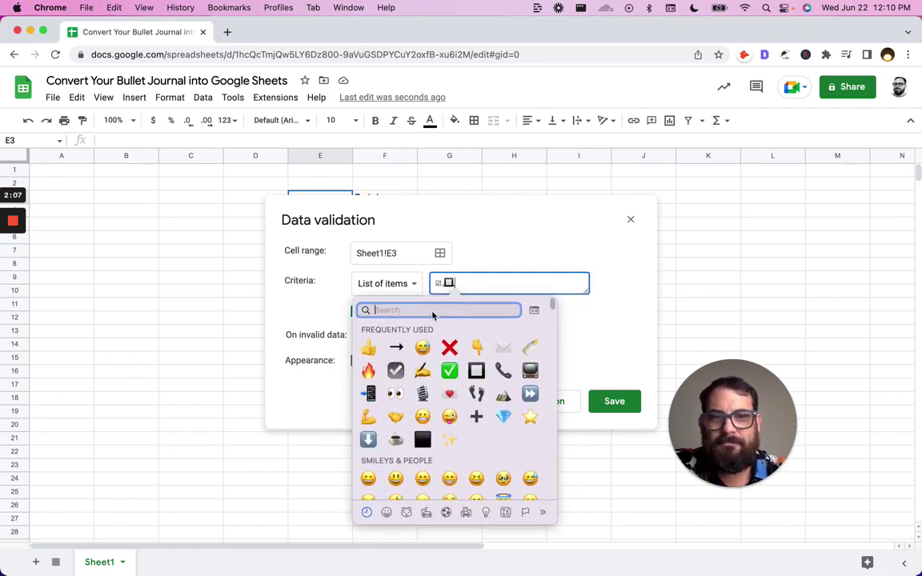
{"action": "left_click", "coordinate": [395, 346]}
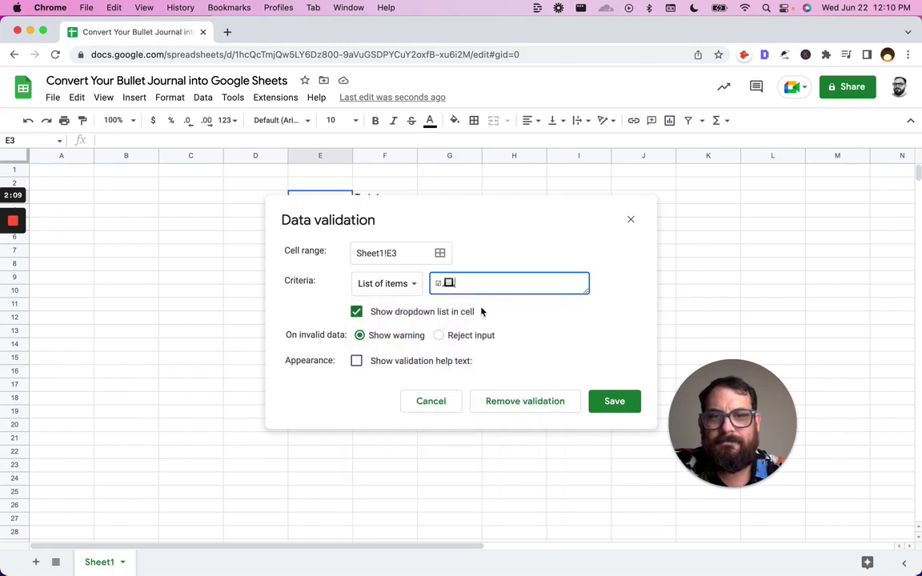
{"action": "left_click", "coordinate": [593, 398]}
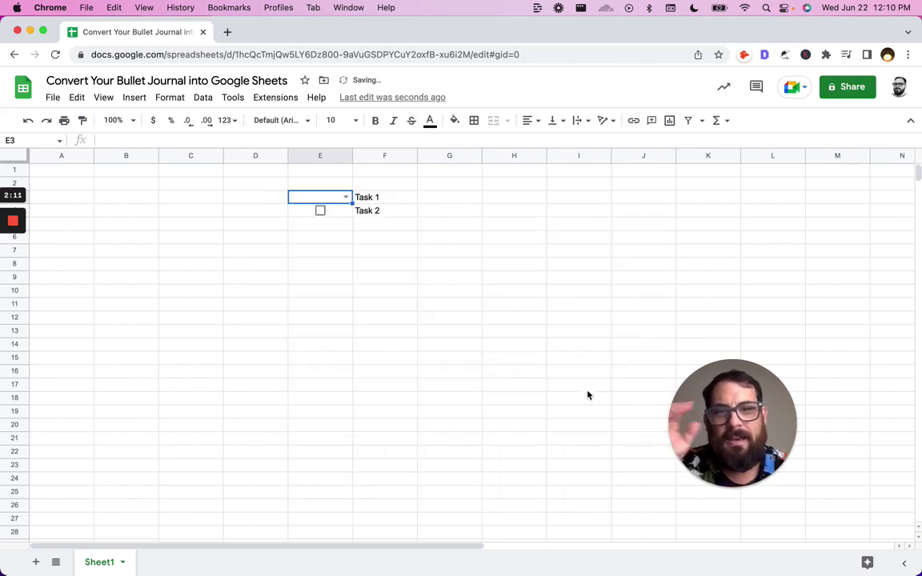
Choose the empty square in E3's dropdown, then align column E to middle and center
{"action": "left_click", "coordinate": [345, 196]}
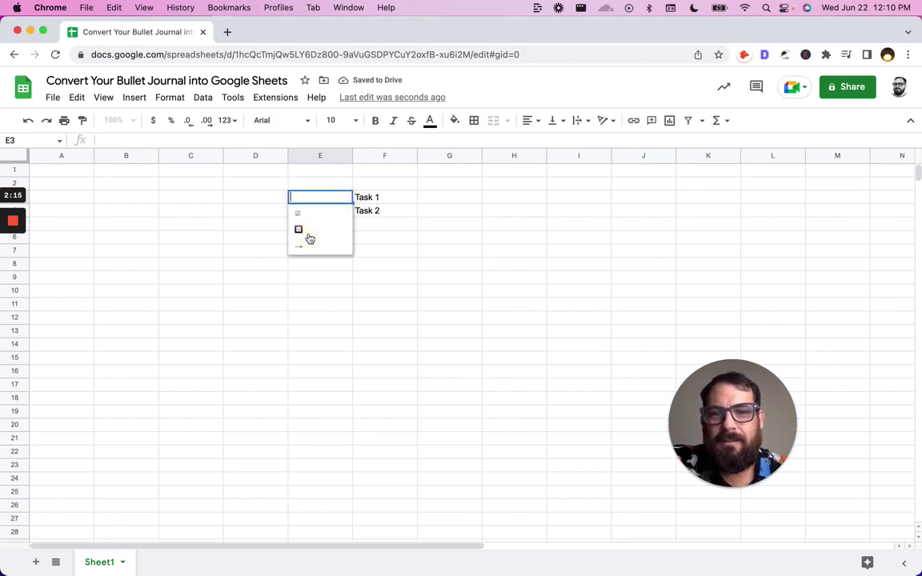
{"action": "left_click", "coordinate": [307, 235]}
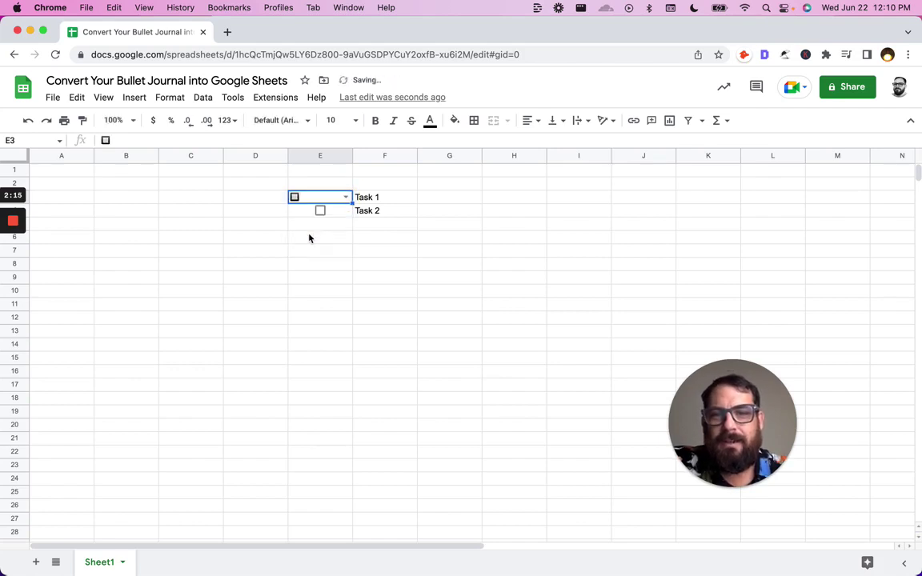
{"action": "left_click", "coordinate": [324, 156]}
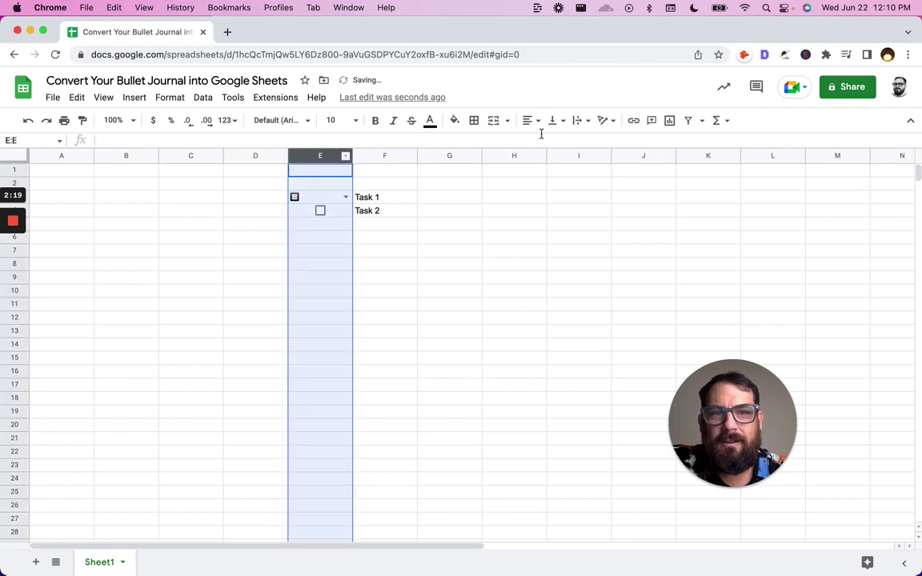
{"action": "left_click", "coordinate": [556, 120]}
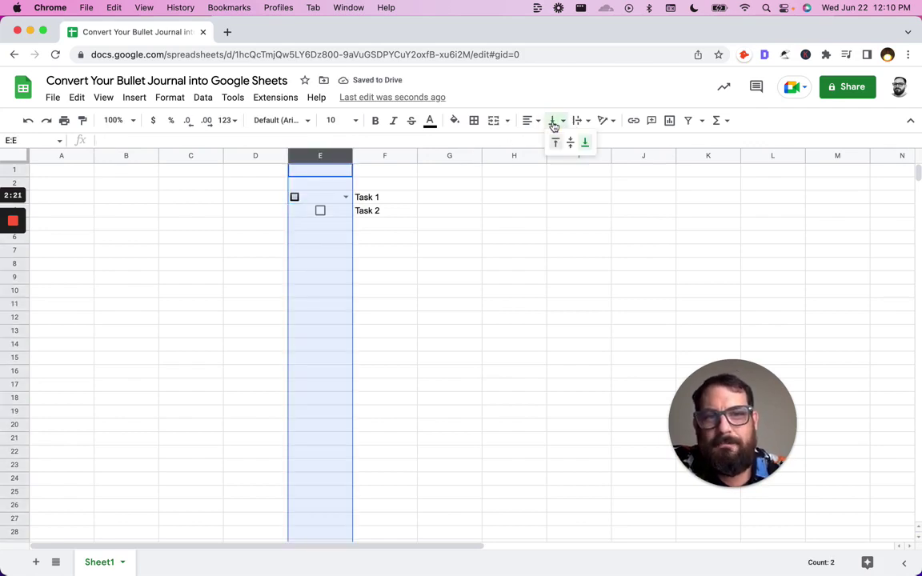
{"action": "left_click", "coordinate": [570, 144]}
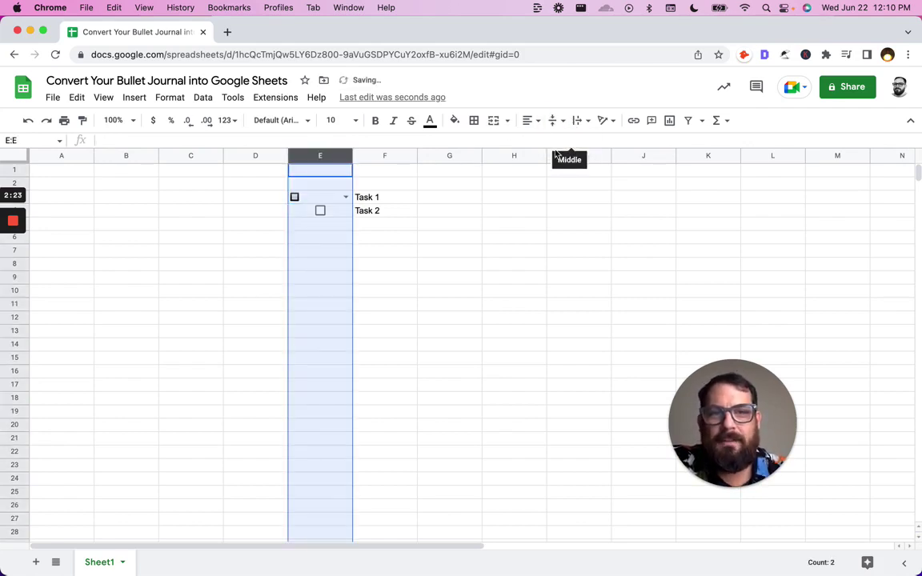
{"action": "left_click", "coordinate": [531, 120]}
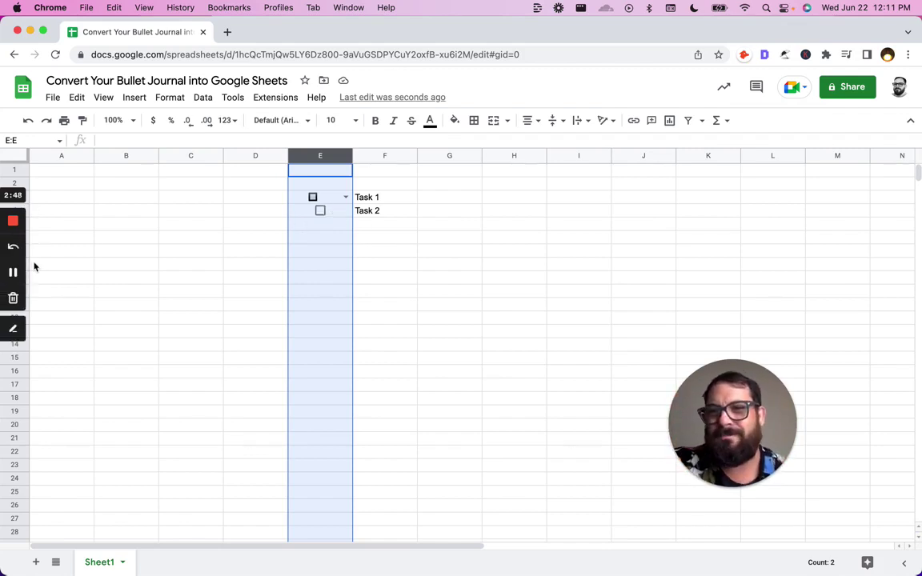
Enter the status Completed in G3, replacing an initial Checked
{"action": "left_click", "coordinate": [332, 198]}
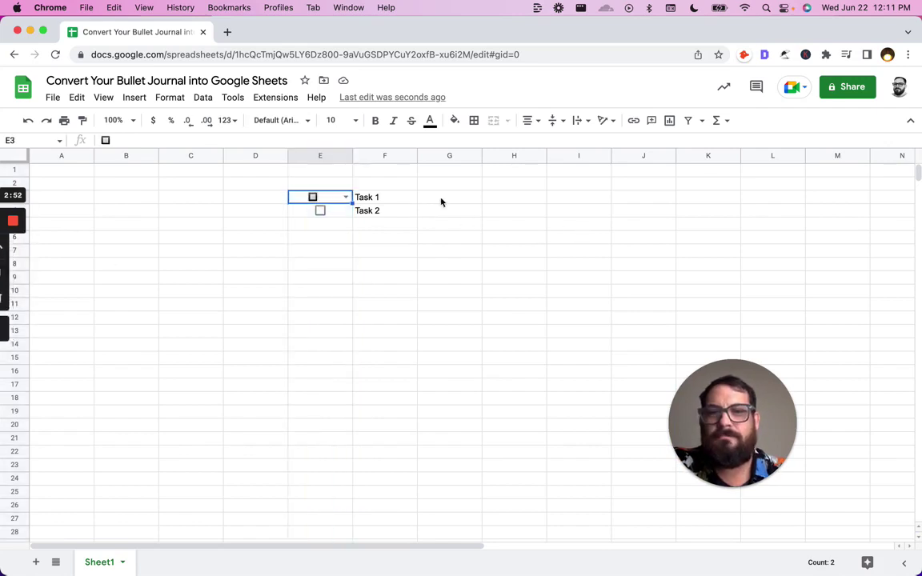
{"action": "left_click", "coordinate": [460, 201]}
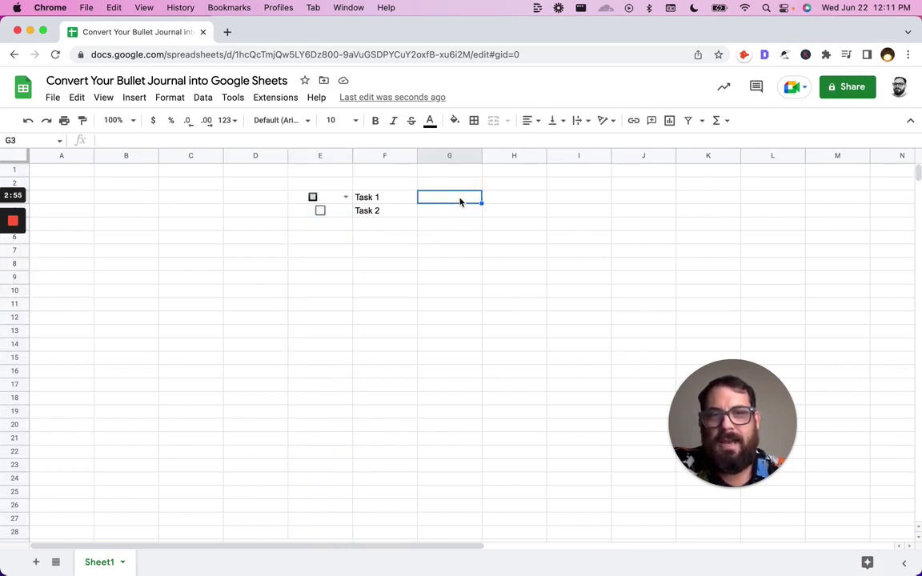
{"action": "right_click", "coordinate": [460, 202]}
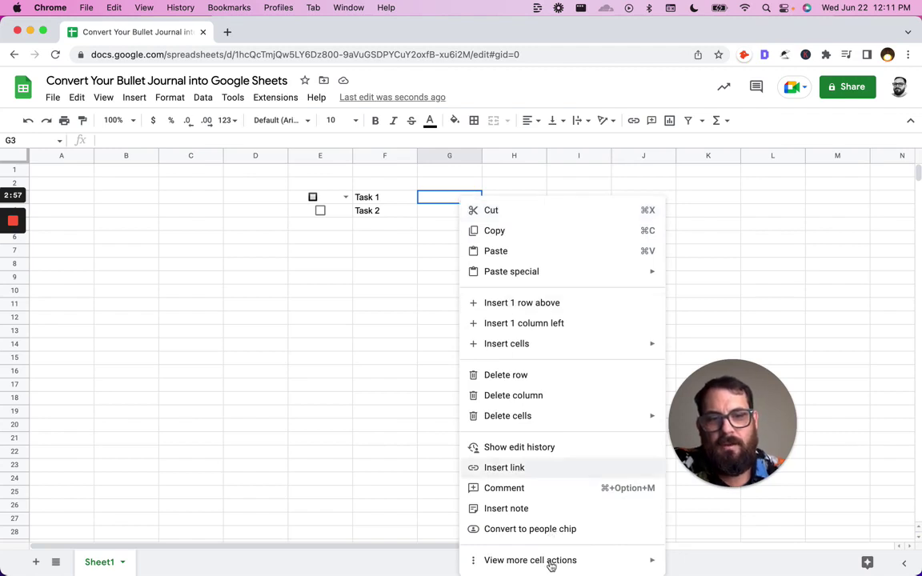
{"action": "left_click", "coordinate": [432, 200]}
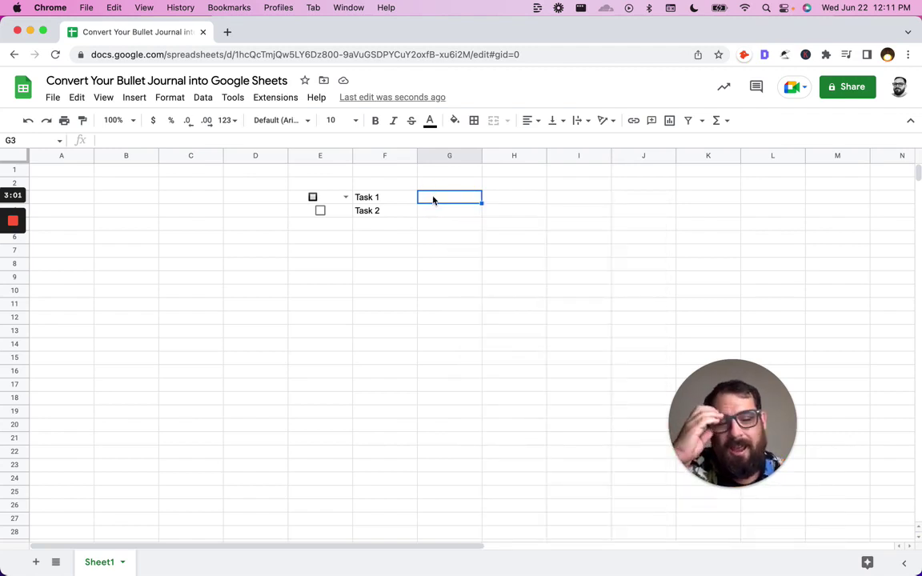
{"action": "left_click", "coordinate": [298, 198]}
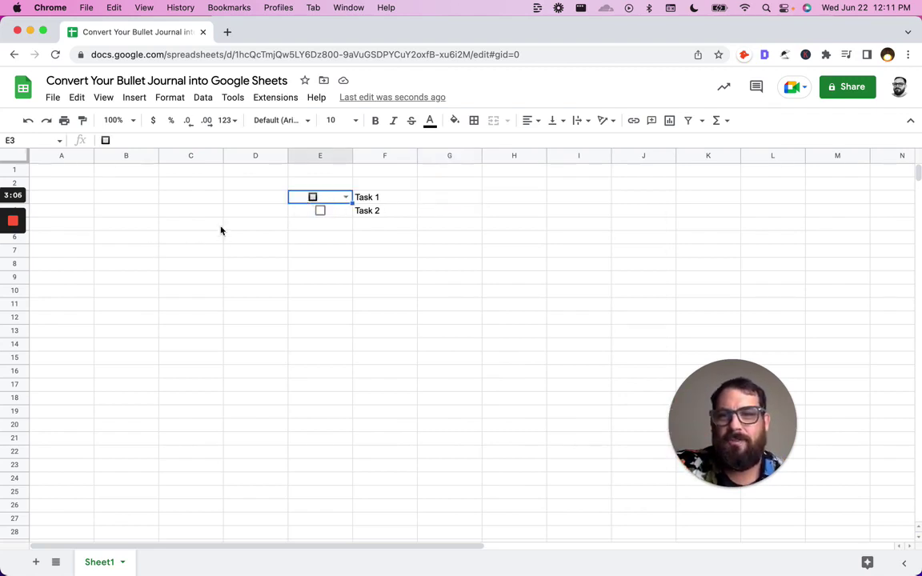
{"action": "left_click", "coordinate": [448, 200]}
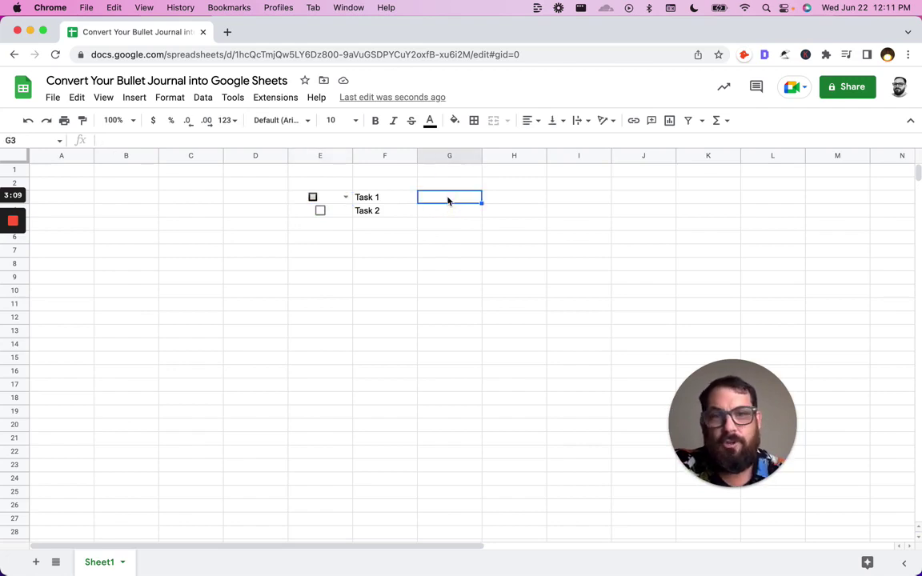
{"action": "type", "text": "C"}
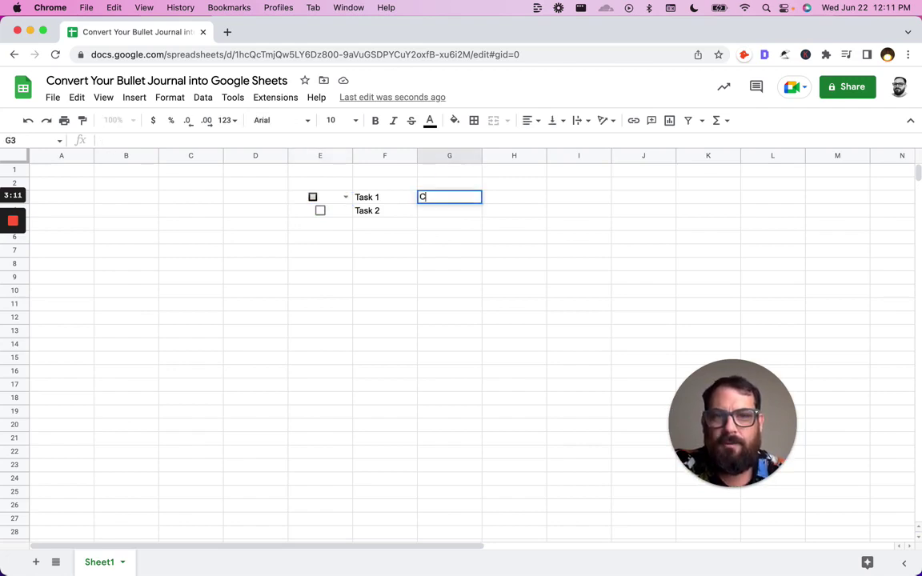
{"action": "type", "text": "hecked"}
{"action": "key", "text": "Return"}
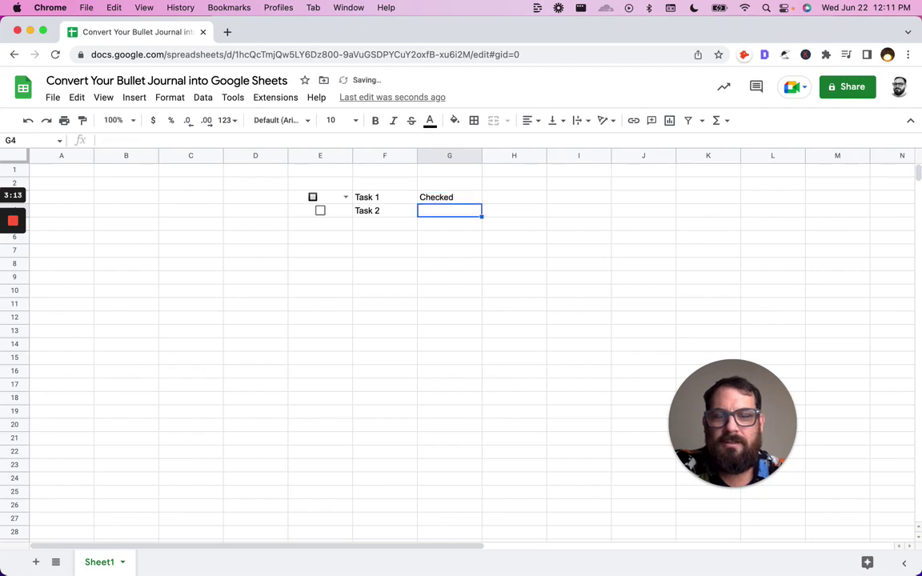
{"action": "left_click", "coordinate": [449, 197]}
{"action": "type", "text": "Completed"}
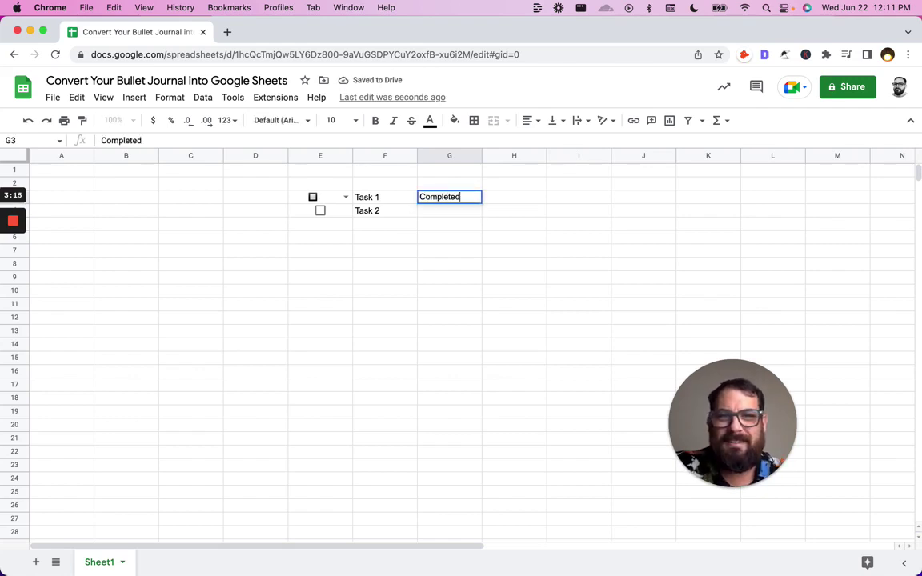
{"action": "key", "text": "Return"}
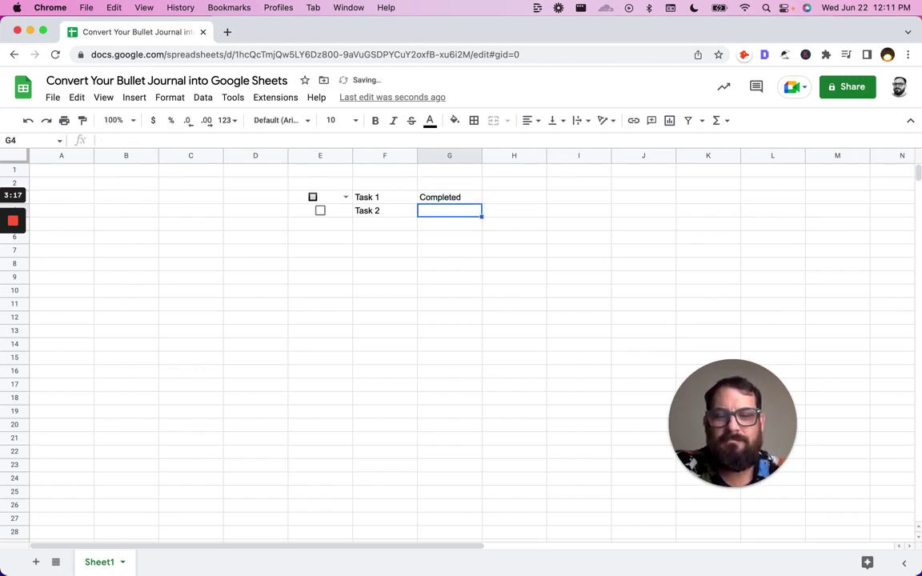
Enter To- Do in G4 and Skipped in G5
{"action": "type", "text": "To -"}
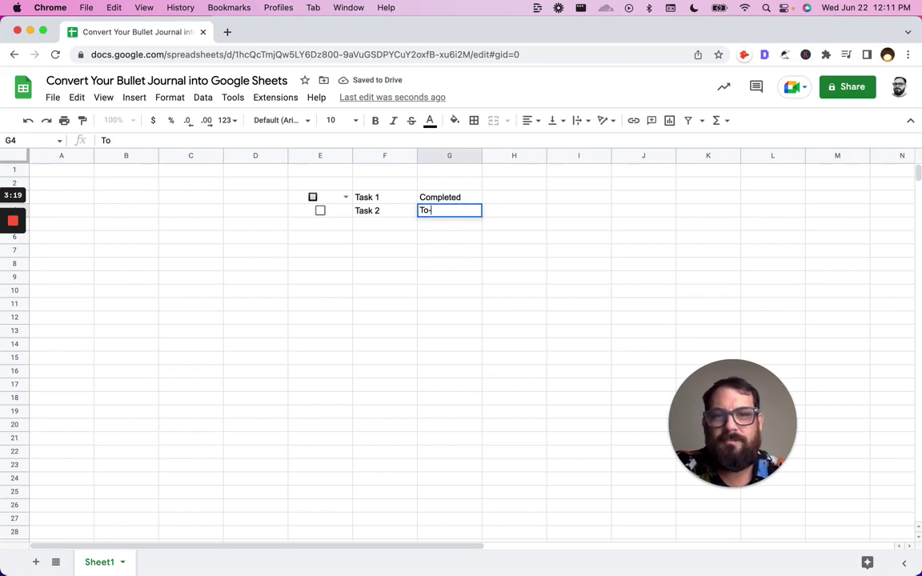
{"action": "type", "text": "Do"}
{"action": "key", "text": "Return"}
{"action": "type", "text": "Skipped"}
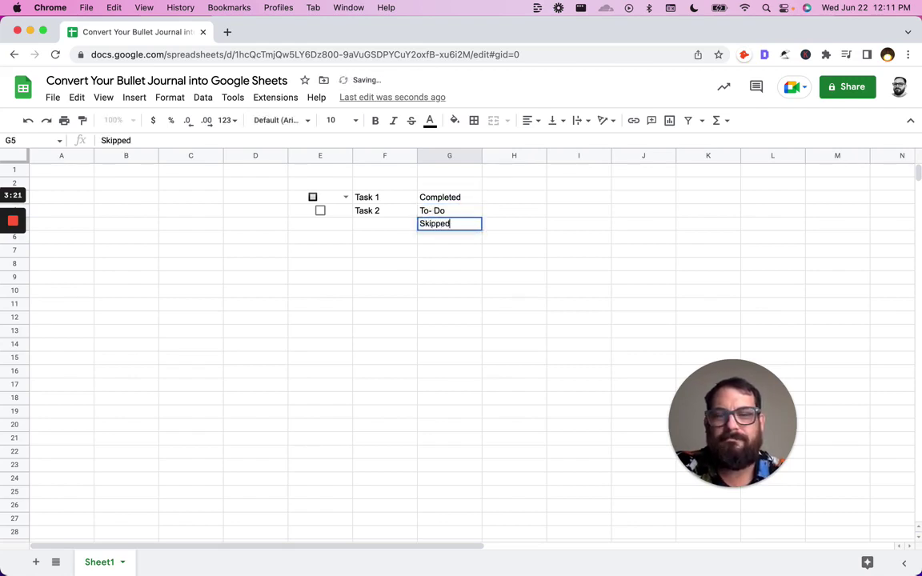
{"action": "key", "text": "Return"}
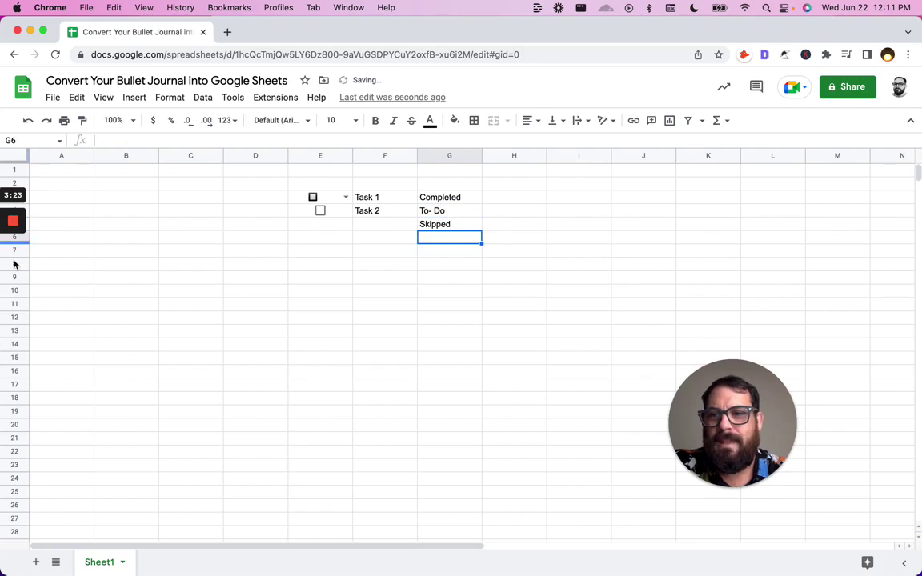
{"action": "left_click", "coordinate": [126, 491]}
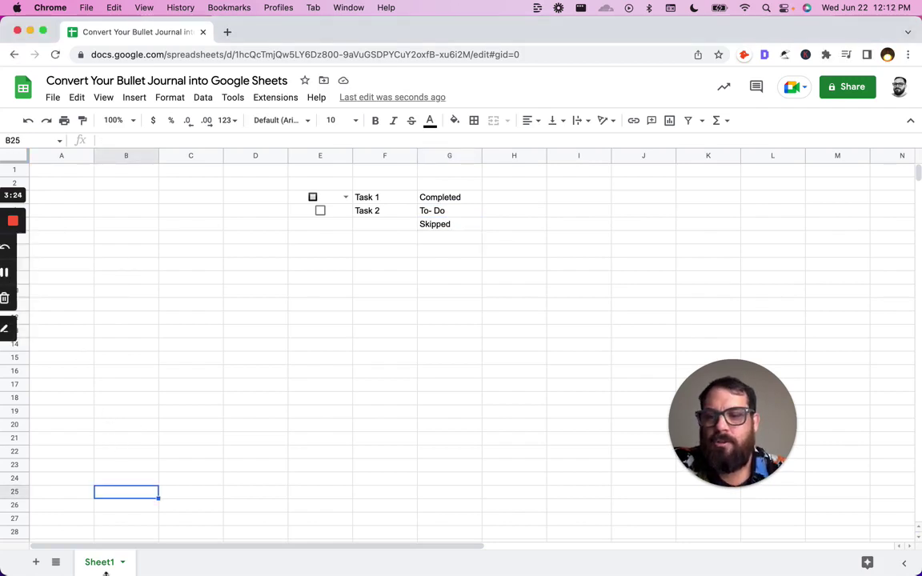
Add a new sheet and rename it KEY
{"action": "left_click", "coordinate": [35, 566]}
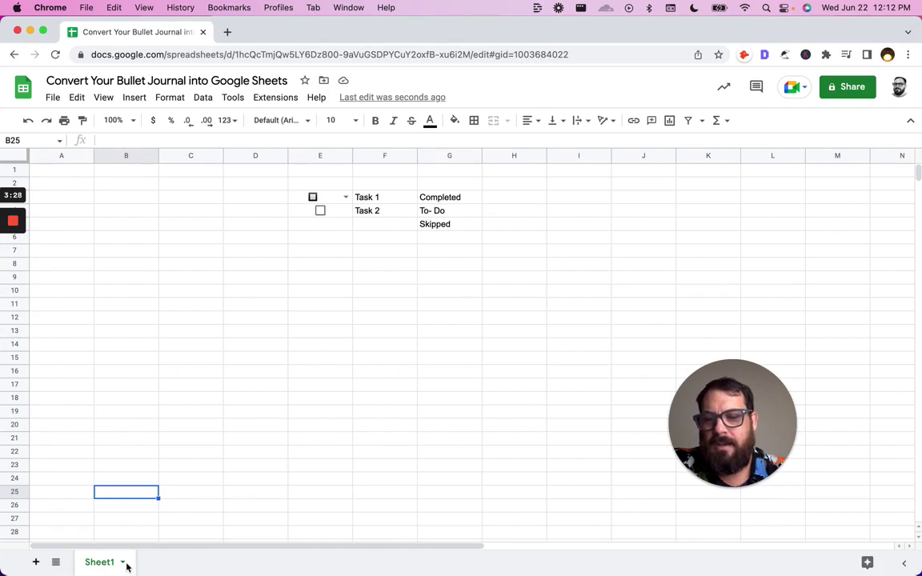
{"action": "left_click", "coordinate": [35, 561]}
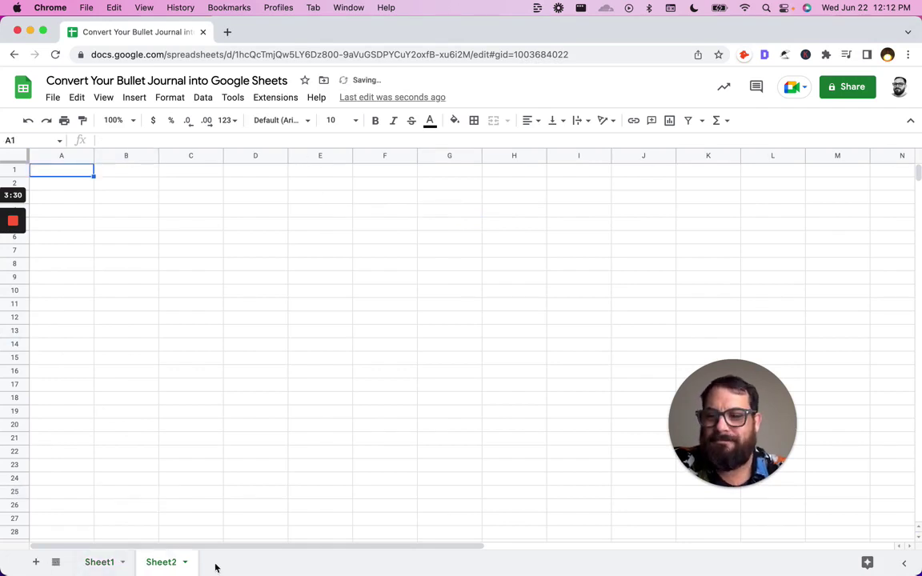
{"action": "double_click", "coordinate": [161, 563]}
{"action": "type", "text": "KEY"}
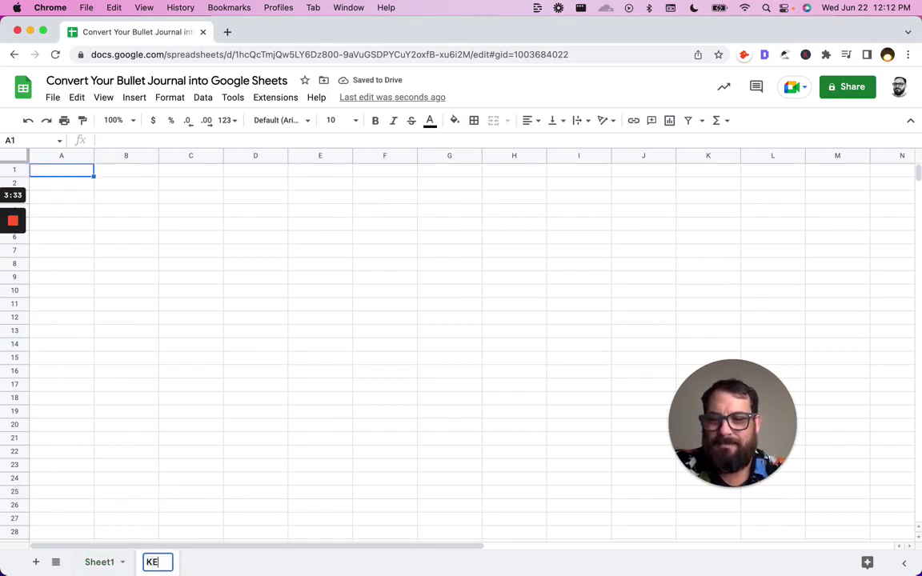
{"action": "key", "text": "Return"}
Delete columns C through Z on the KEY sheet
{"action": "left_click", "coordinate": [203, 155]}
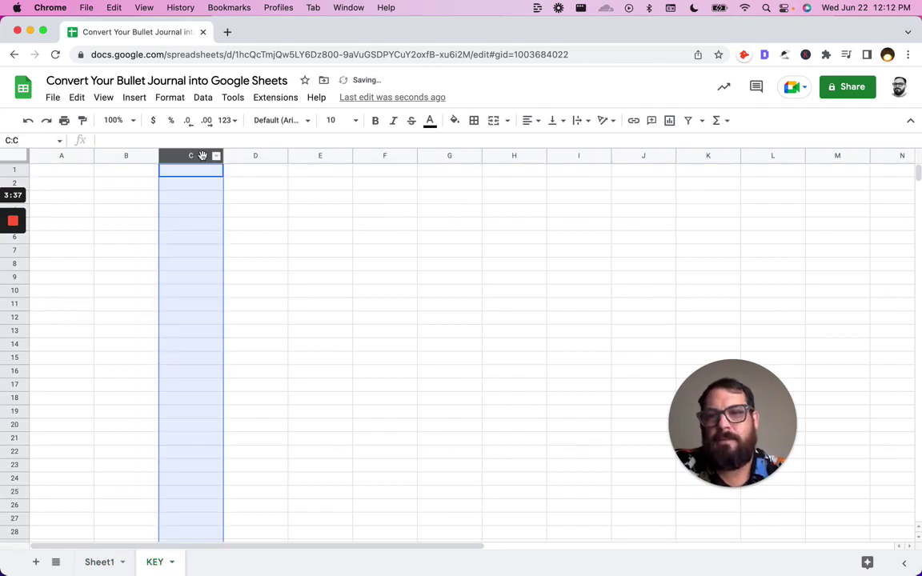
{"action": "key", "text": "super+shift+Right"}
{"action": "right_click", "coordinate": [203, 155]}
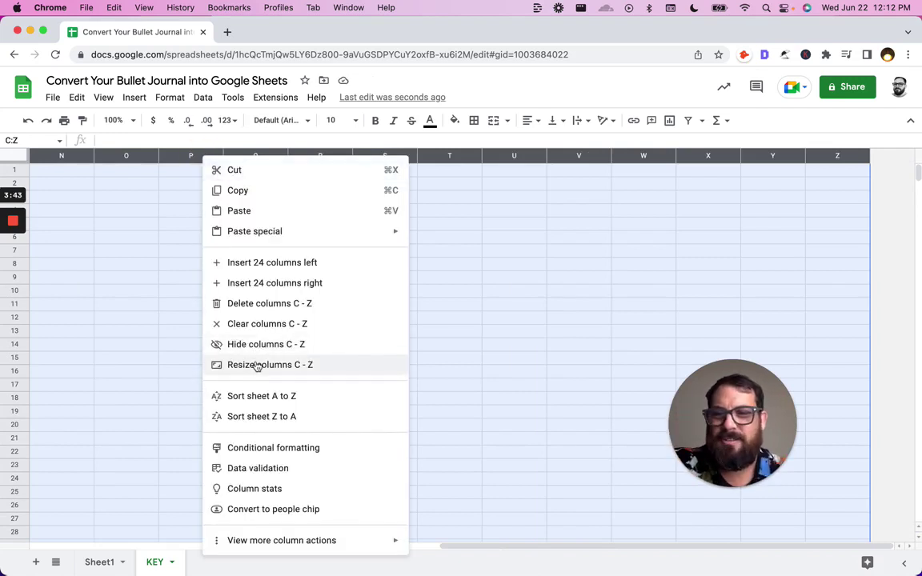
{"action": "left_click", "coordinate": [269, 303]}
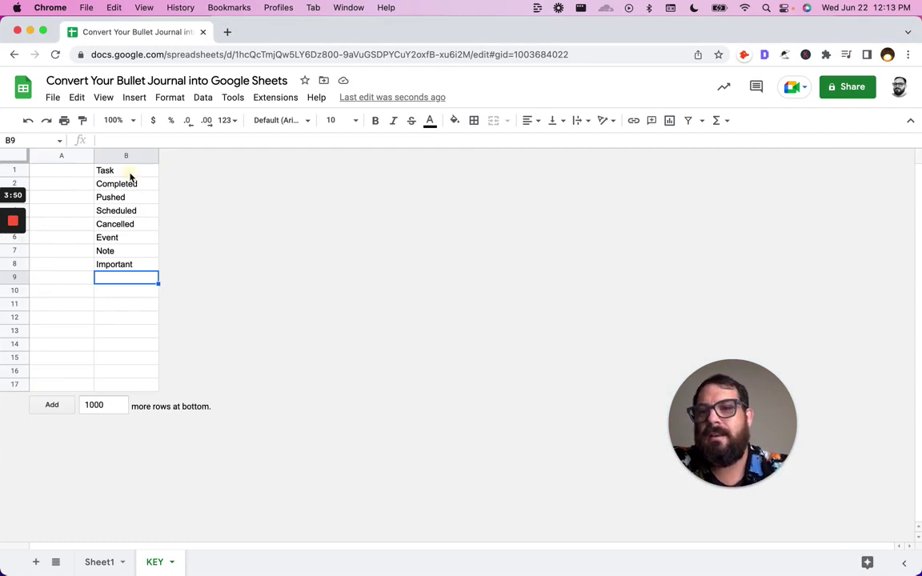
{"action": "left_click", "coordinate": [131, 175]}
Insert a black square emoji in A1 beside Task
{"action": "key", "text": "Down"}
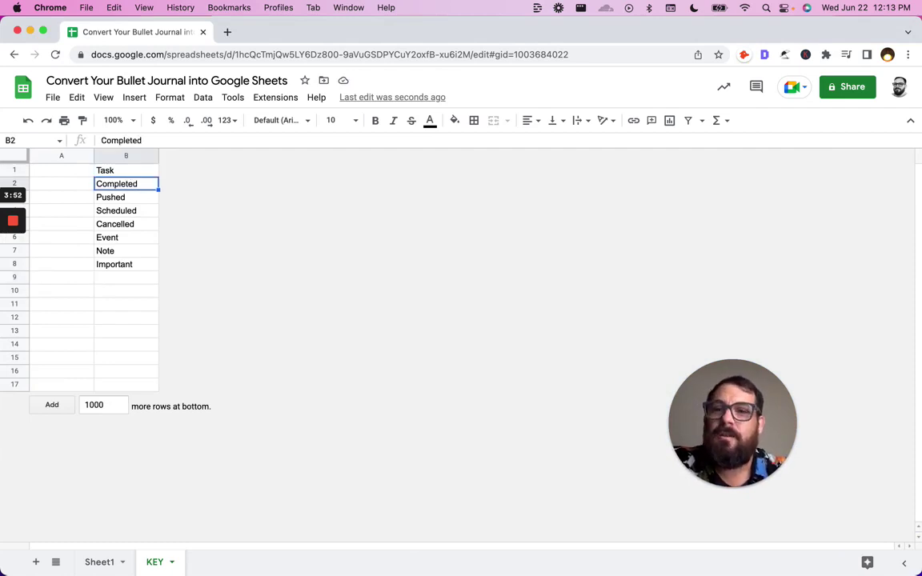
{"action": "left_click", "coordinate": [69, 172]}
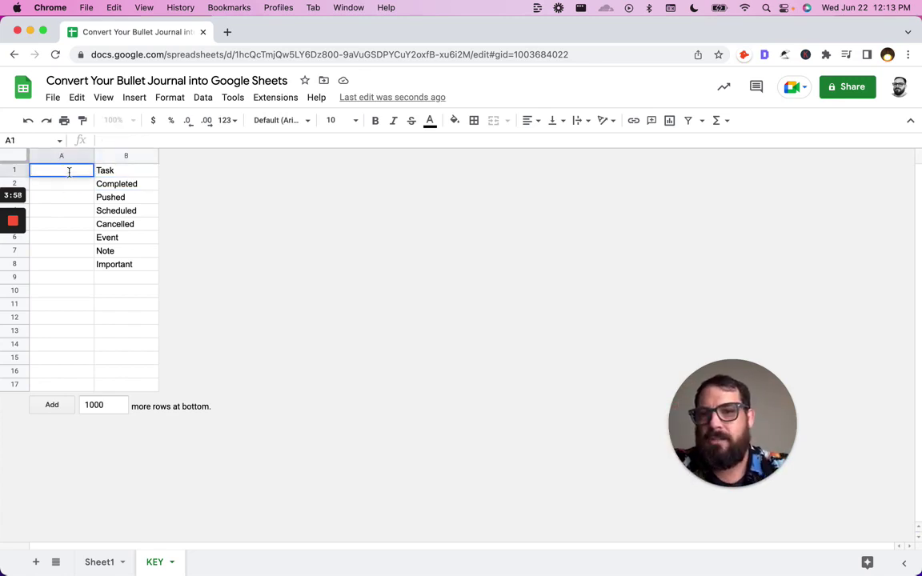
{"action": "key", "text": "ctrl+super+space"}
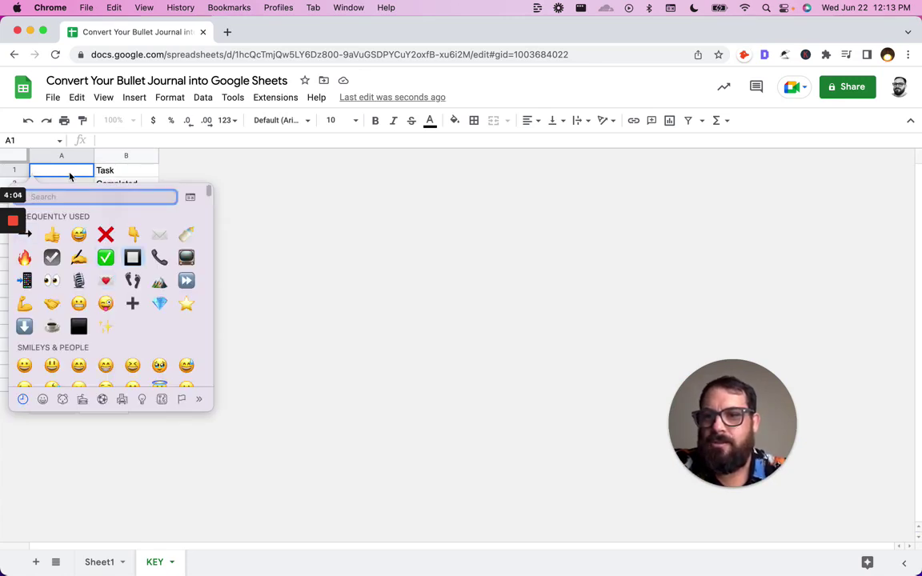
{"action": "key", "text": "Down"}
{"action": "key", "text": "Left"}
{"action": "key", "text": "Down"}
{"action": "key", "text": "Down"}
{"action": "key", "text": "Left"}
{"action": "key", "text": "Return"}
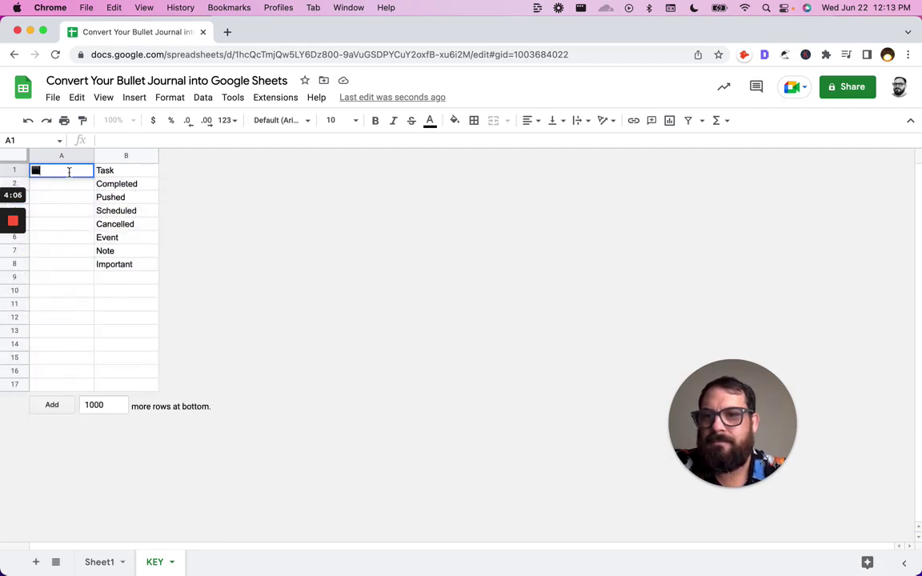
{"action": "key", "text": "Return"}
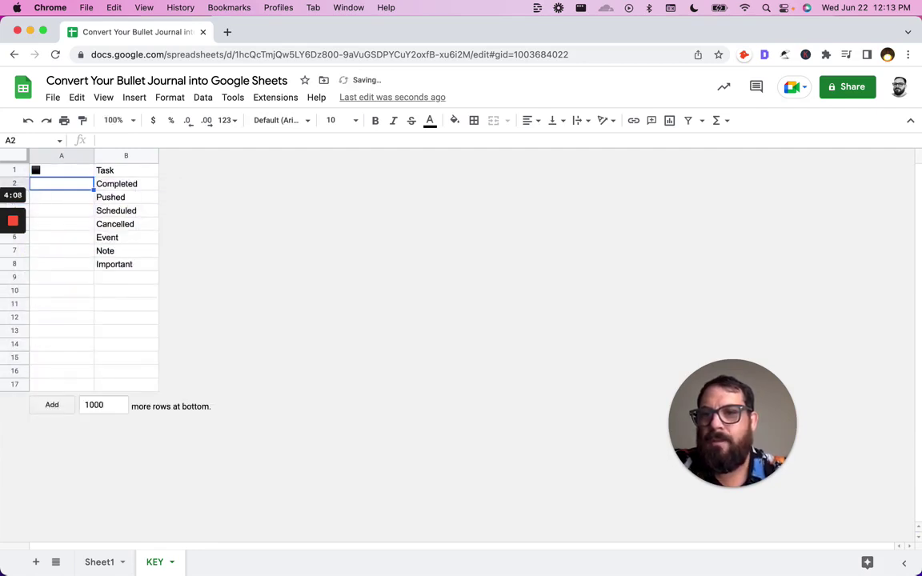
Insert the green check ✅ emoji in A2 for Completed
{"action": "key", "text": "ctrl+super+space"}
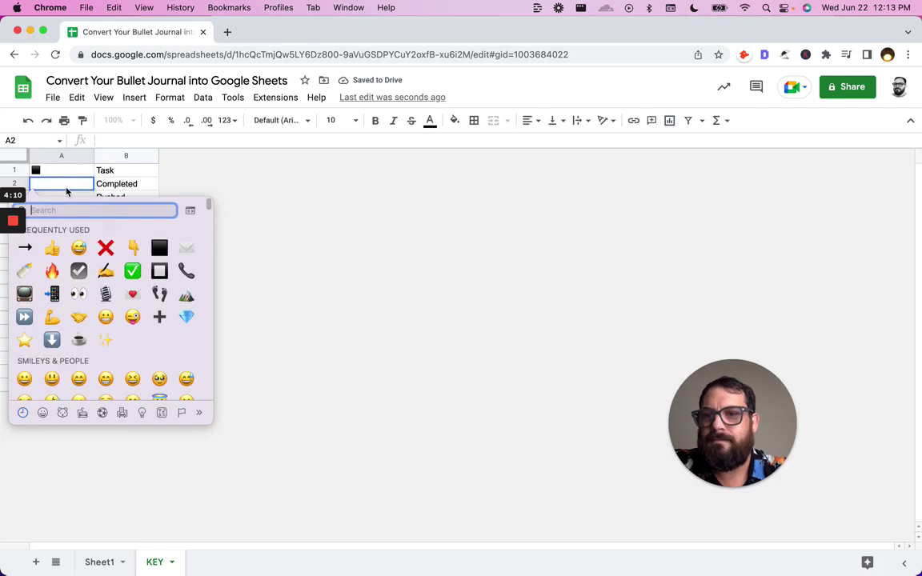
{"action": "key", "text": "Down"}
{"action": "key", "text": "Right"}
{"action": "key", "text": "Right"}
{"action": "key", "text": "Right"}
{"action": "key", "text": "Down"}
{"action": "key", "text": "Right"}
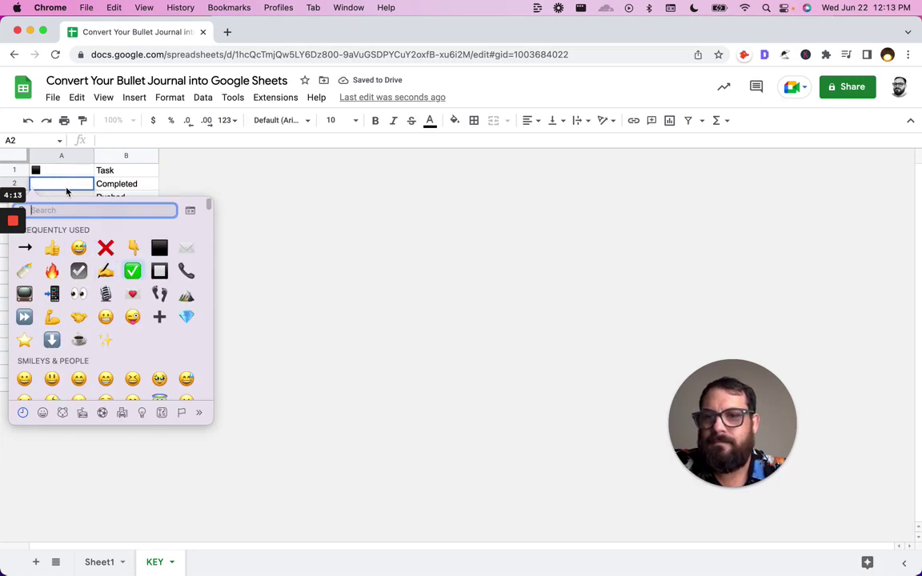
{"action": "key", "text": "Left"}
{"action": "key", "text": "Right"}
{"action": "key", "text": "Return"}
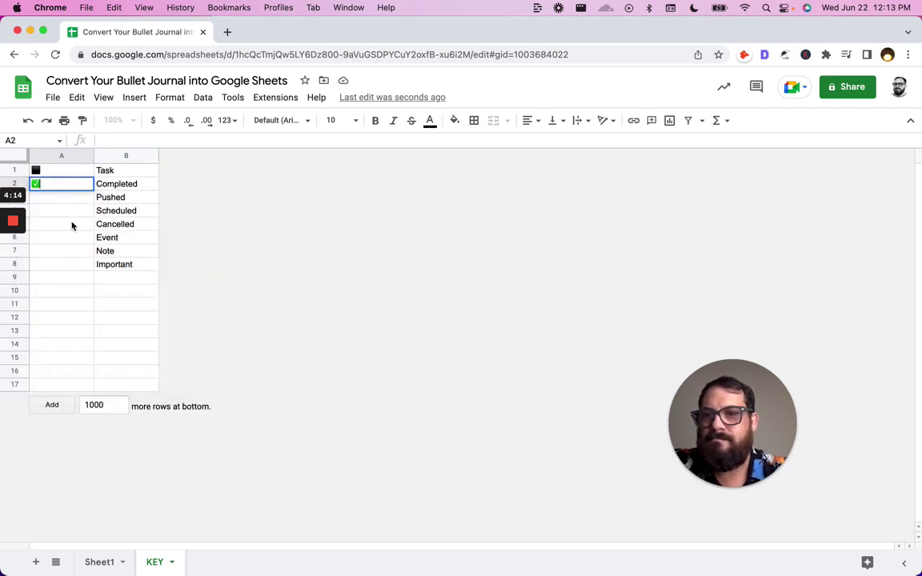
{"action": "left_click", "coordinate": [71, 198]}
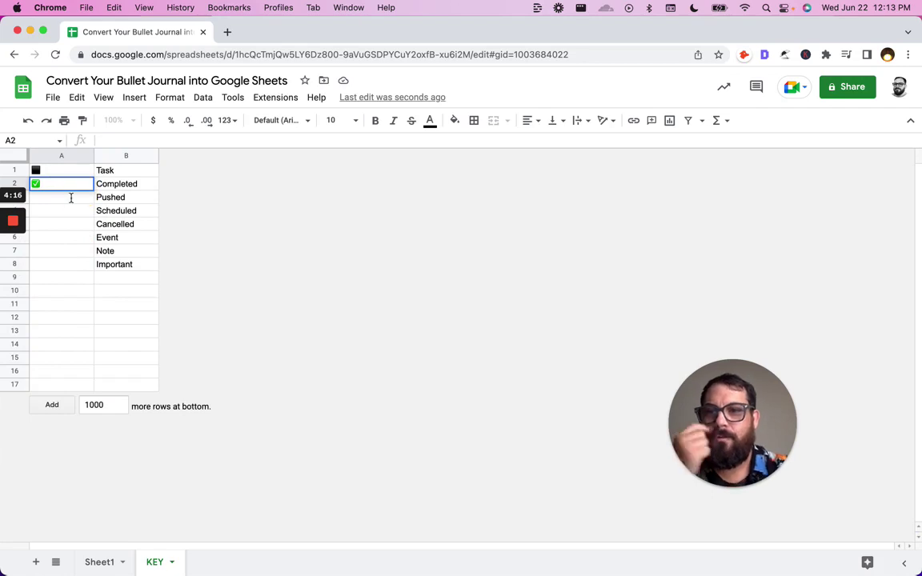
Enter > in A3 for Pushed and < in A4 for Scheduled
{"action": "type", "text": ">"}
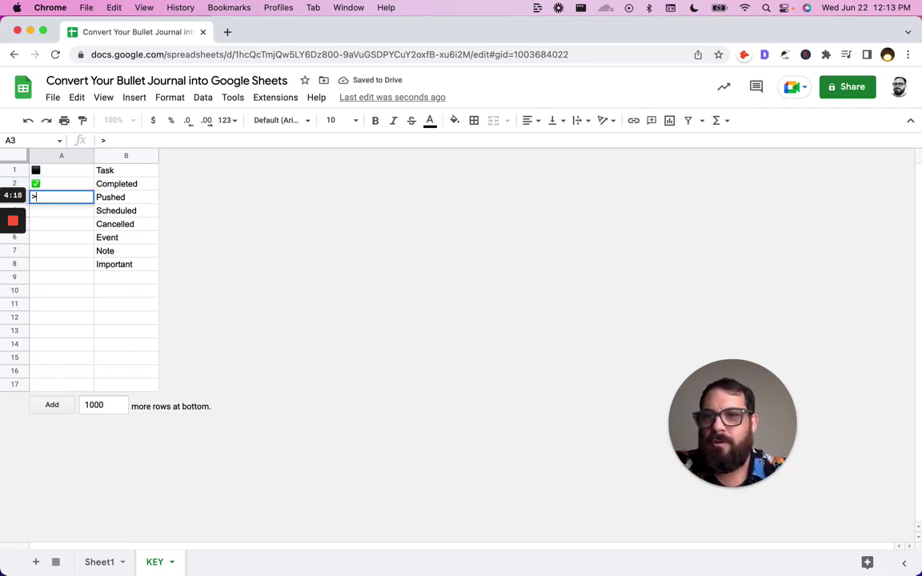
{"action": "key", "text": "Return"}
{"action": "type", "text": "<"}
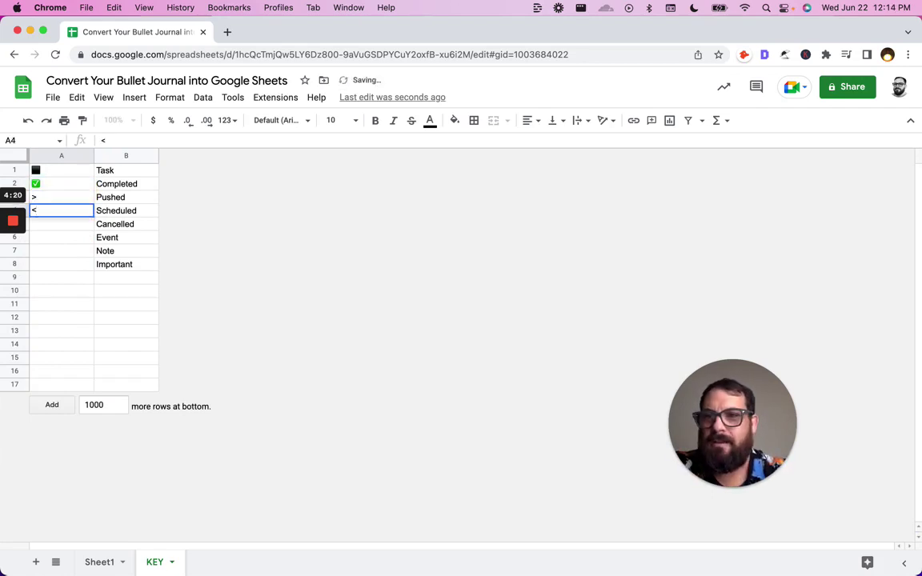
{"action": "key", "text": "Return"}
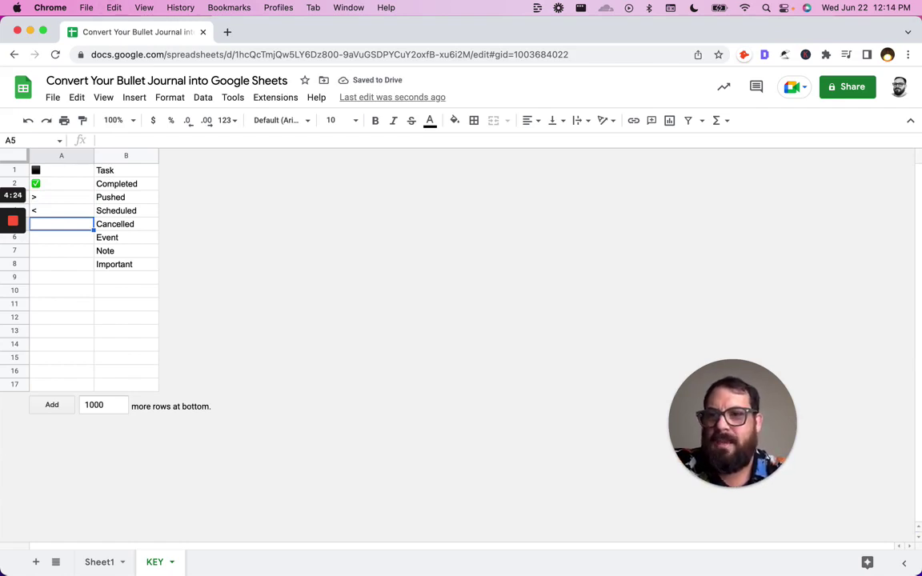
Insert a red ❌ in A5 for Cancelled and a black ▲ in A6 for Event
{"action": "double_click", "coordinate": [72, 224]}
{"action": "key", "text": "ctrl+super+space"}
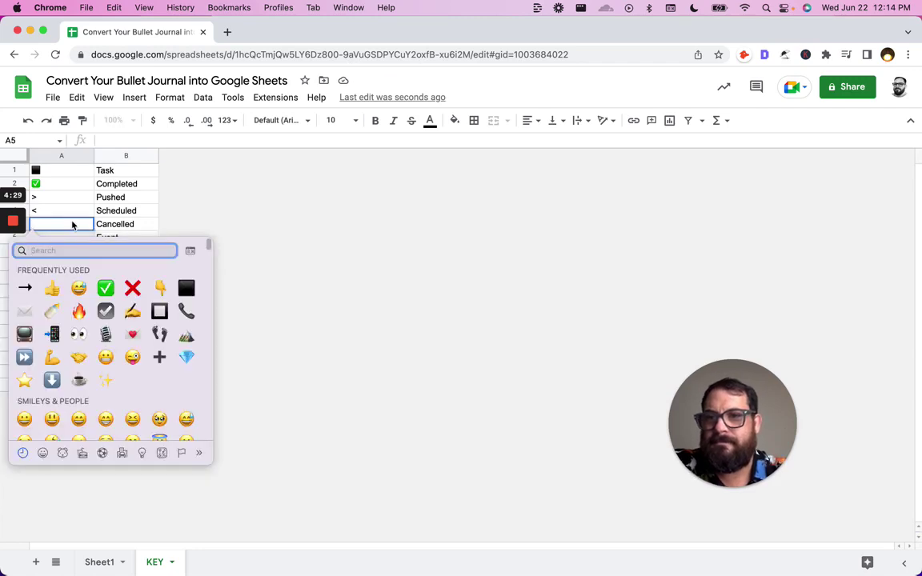
{"action": "key", "text": "Right"}
{"action": "key", "text": "Right"}
{"action": "key", "text": "Right"}
{"action": "key", "text": "Right"}
{"action": "key", "text": "Right"}
{"action": "key", "text": "Return"}
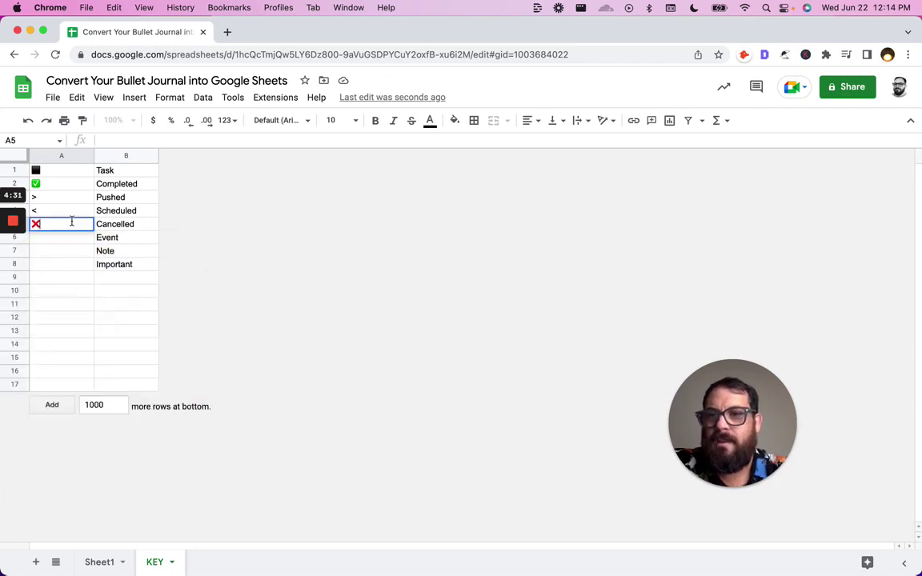
{"action": "left_click", "coordinate": [64, 239]}
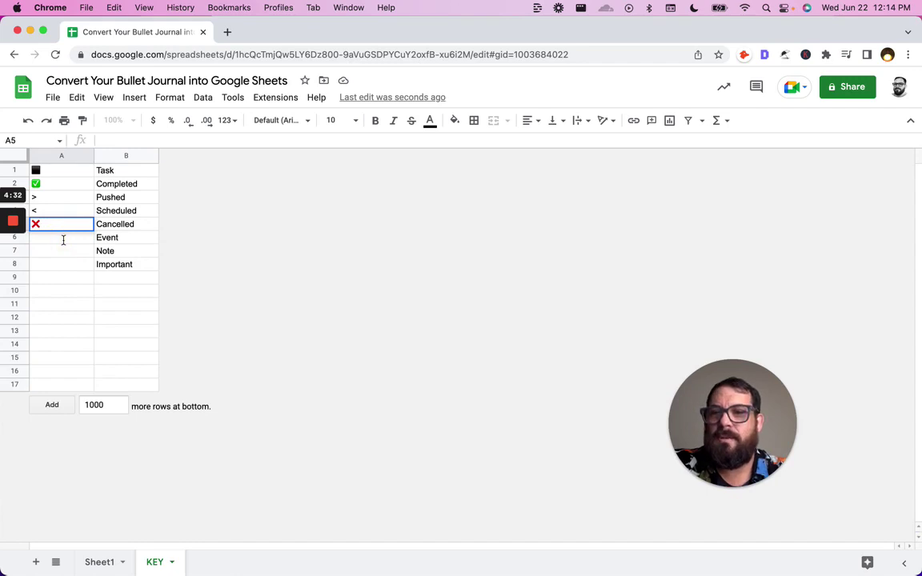
{"action": "double_click", "coordinate": [63, 239]}
{"action": "key", "text": "ctrl+super+space"}
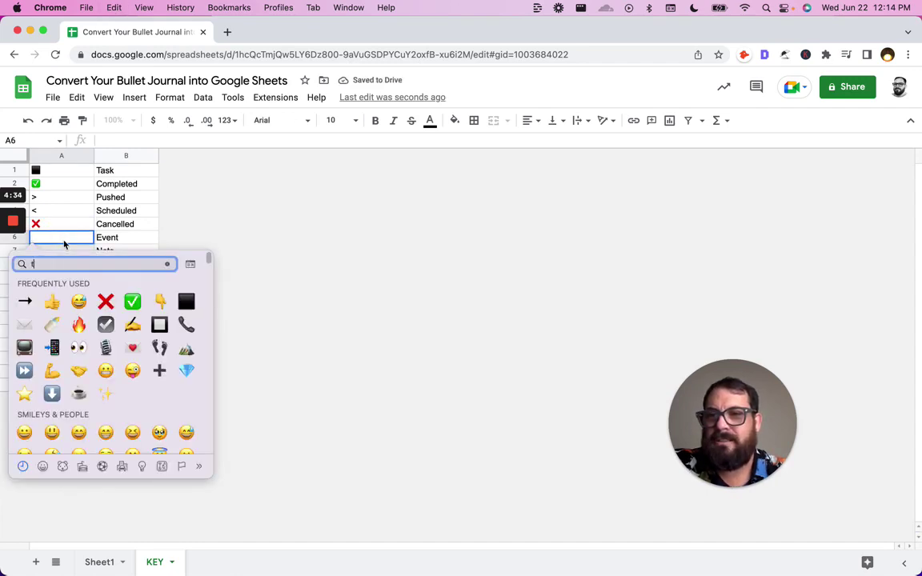
{"action": "type", "text": "triangle"}
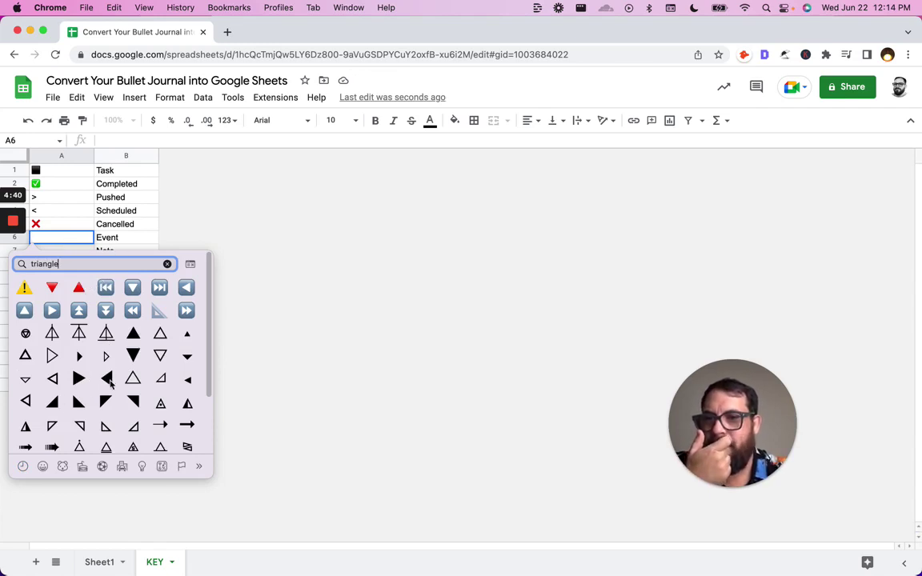
{"action": "left_click", "coordinate": [134, 333]}
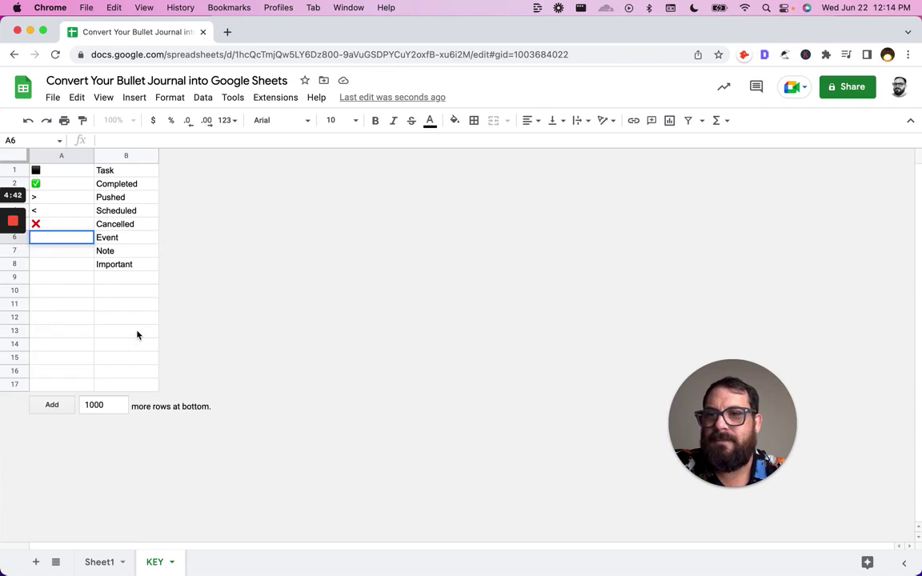
{"action": "left_click", "coordinate": [68, 155]}
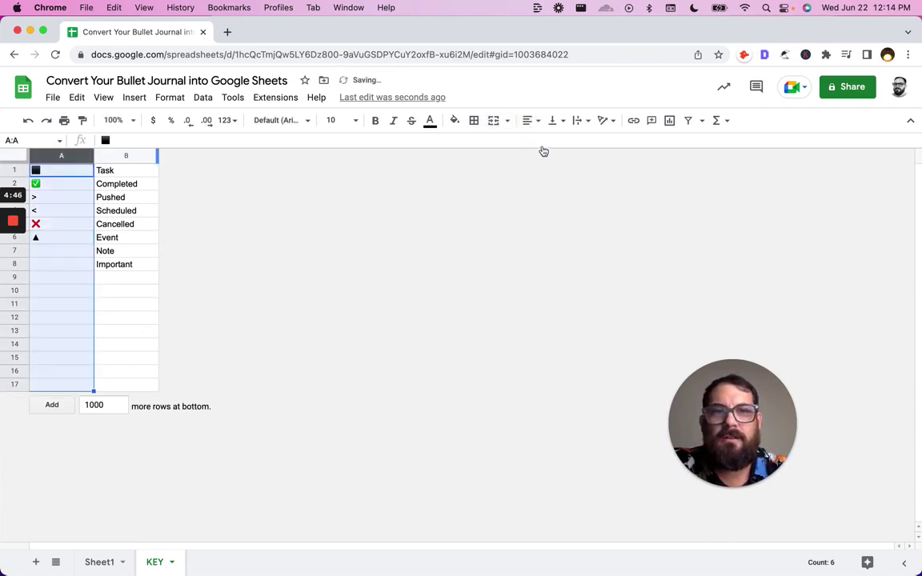
Center column A's symbols and set their font size to 20
{"action": "left_click", "coordinate": [528, 120]}
{"action": "left_click", "coordinate": [545, 144]}
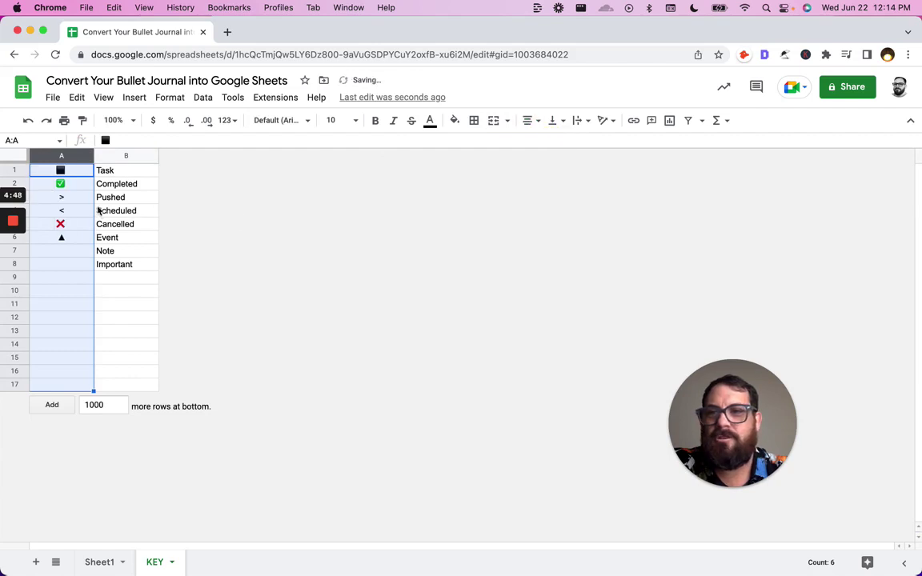
{"action": "left_click", "coordinate": [330, 120]}
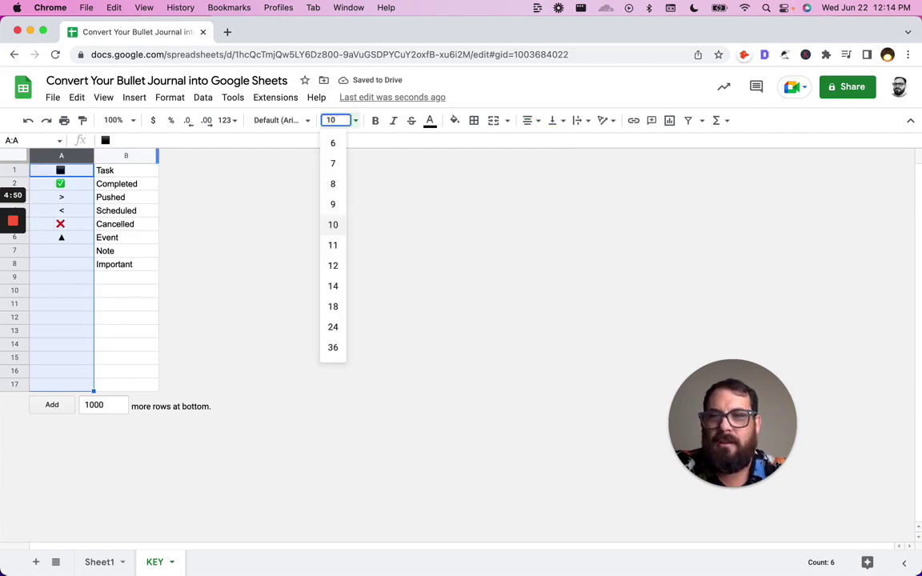
{"action": "type", "text": "20"}
{"action": "key", "text": "Return"}
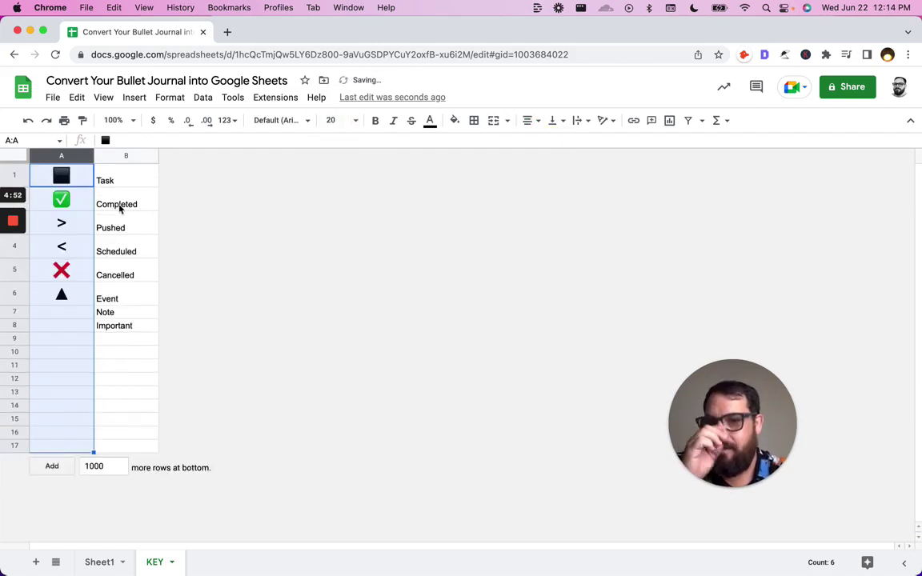
Enter a dash in A7 for Note and a placeholder asterisk in A8
{"action": "left_click", "coordinate": [60, 316]}
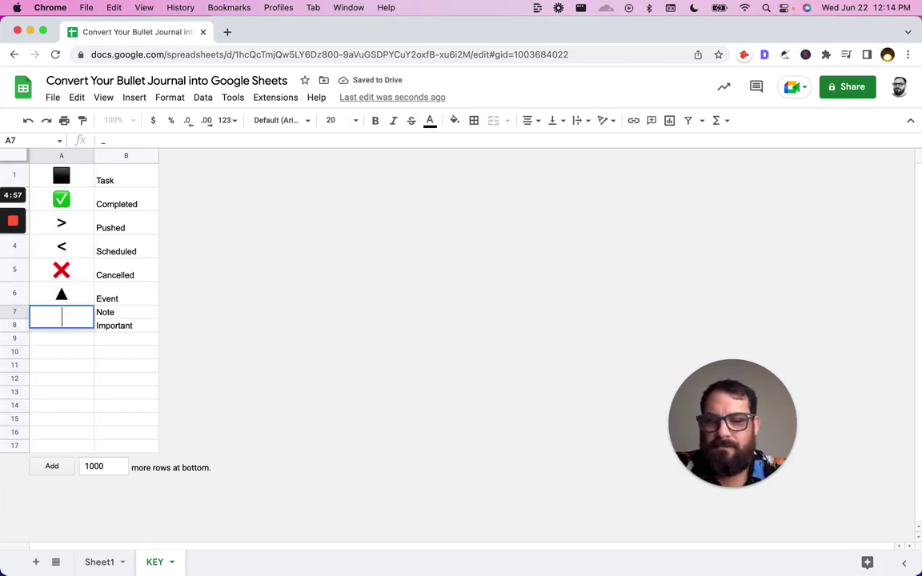
{"action": "type", "text": "-"}
{"action": "key", "text": "Return"}
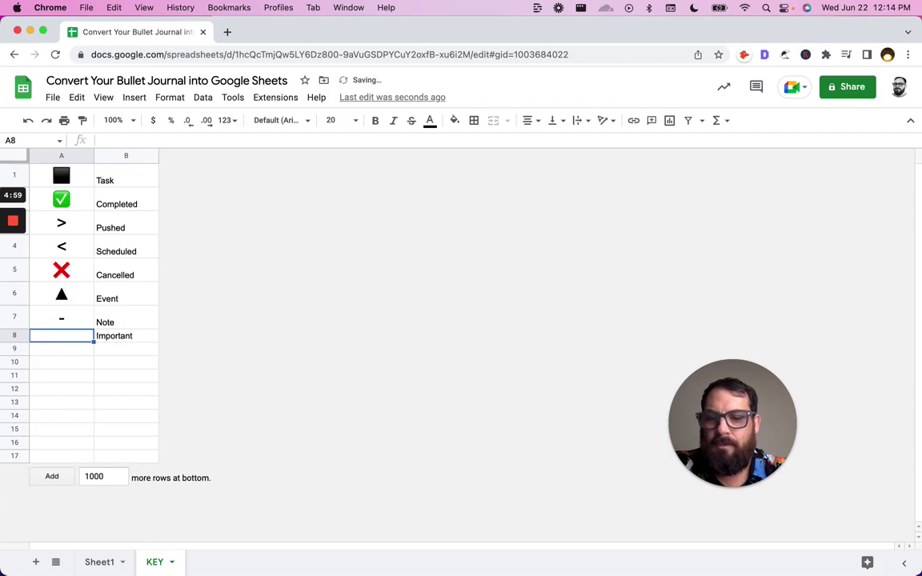
{"action": "type", "text": "*"}
{"action": "key", "text": "Return"}
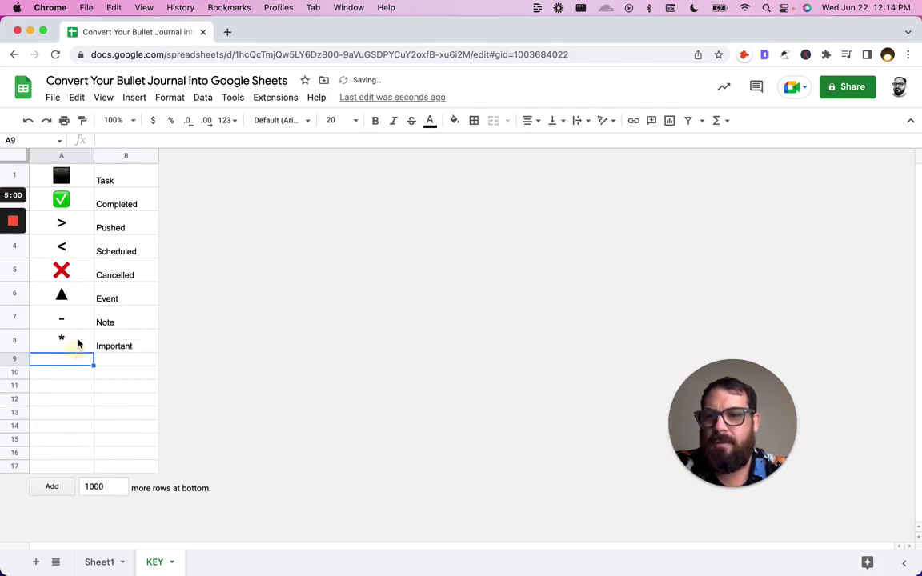
Replace the asterisk in A8 with a ⭐ star emoji for Important
{"action": "double_click", "coordinate": [78, 343]}
{"action": "key", "text": "ctrl+super+space"}
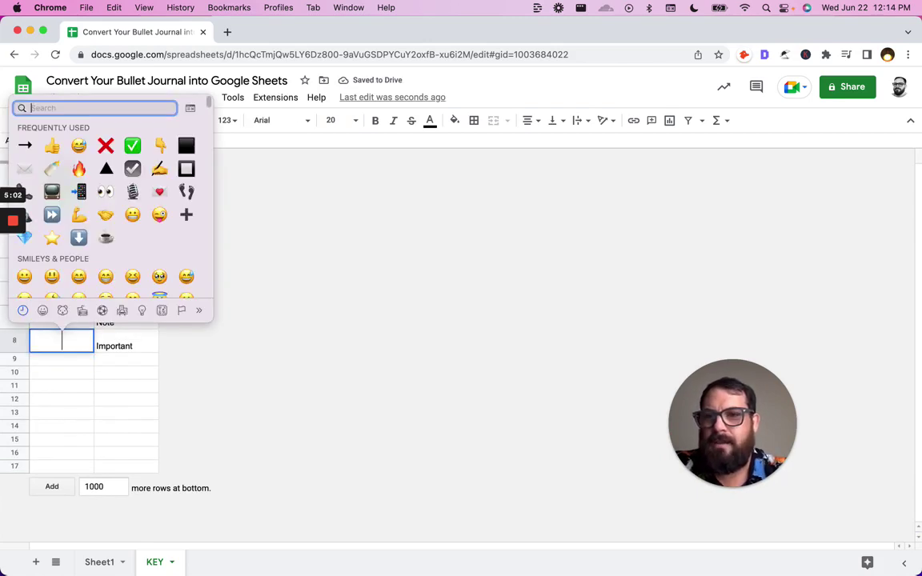
{"action": "type", "text": "star"}
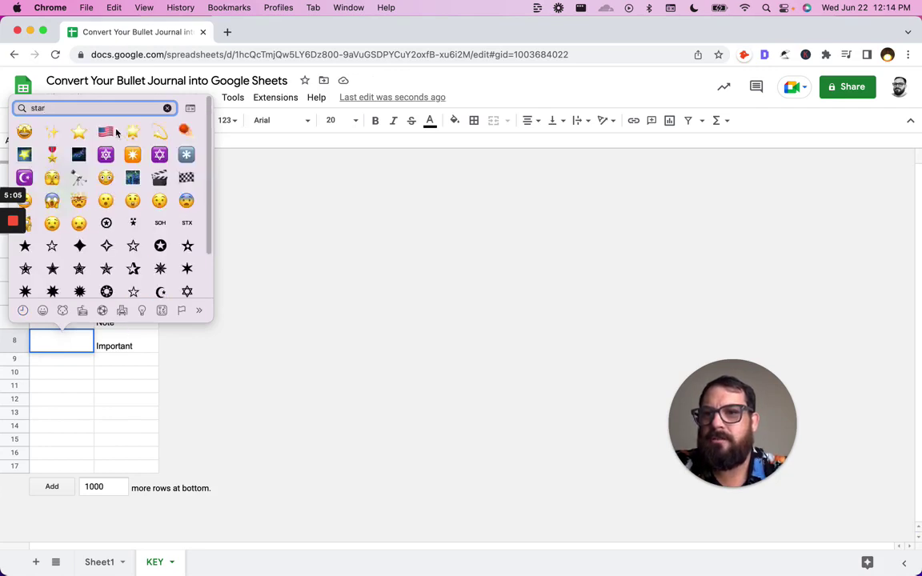
{"action": "left_click", "coordinate": [78, 154]}
{"action": "key", "text": "BackSpace"}
{"action": "key", "text": "ctrl+super+space"}
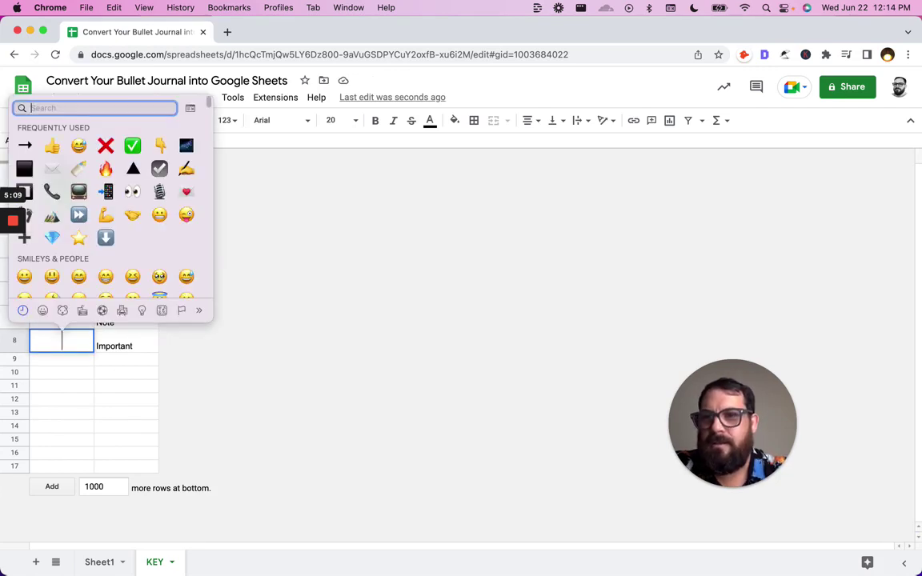
{"action": "type", "text": "star"}
{"action": "key", "text": "Escape"}
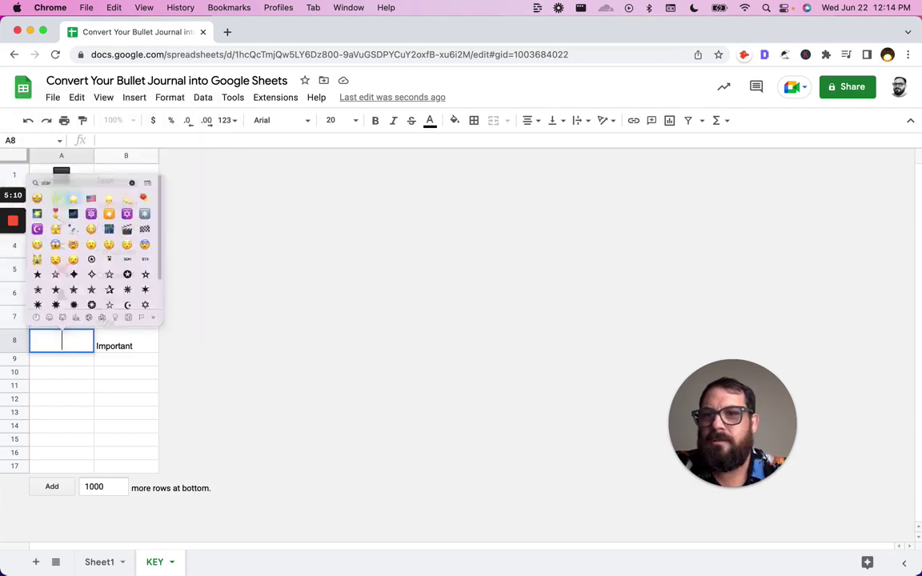
{"action": "left_click", "coordinate": [136, 302]}
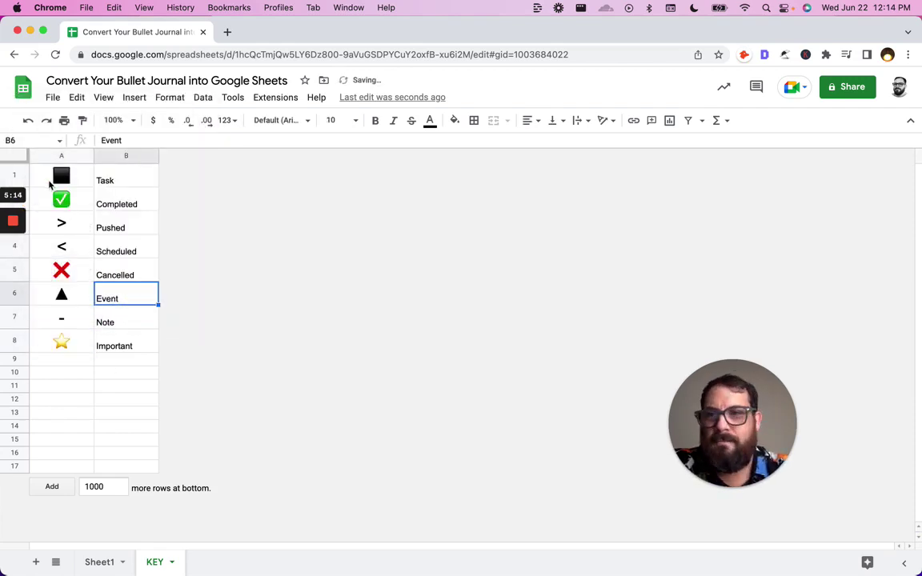
{"action": "left_click", "coordinate": [73, 182]}
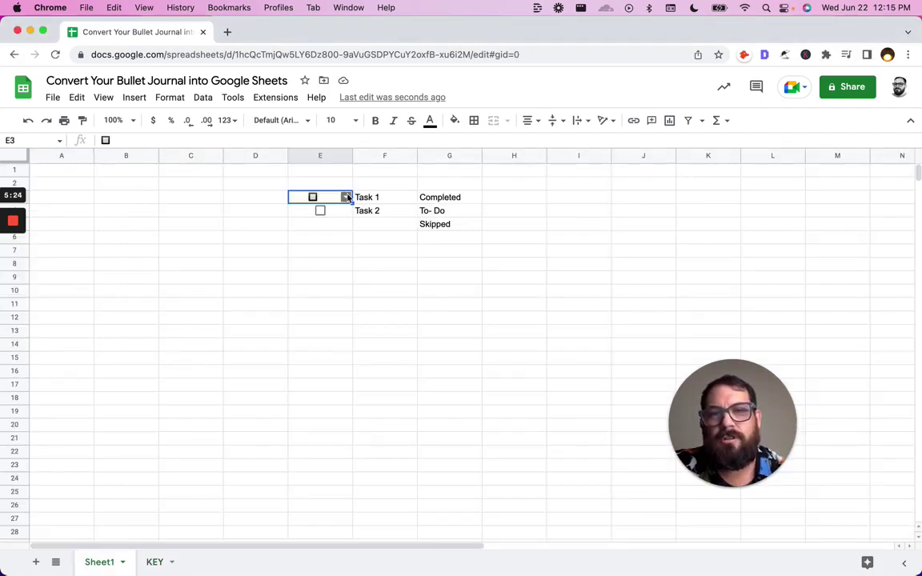
Delete the checkboxes in E3 and E4, leaving E3 empty
{"action": "key", "text": "Delete"}
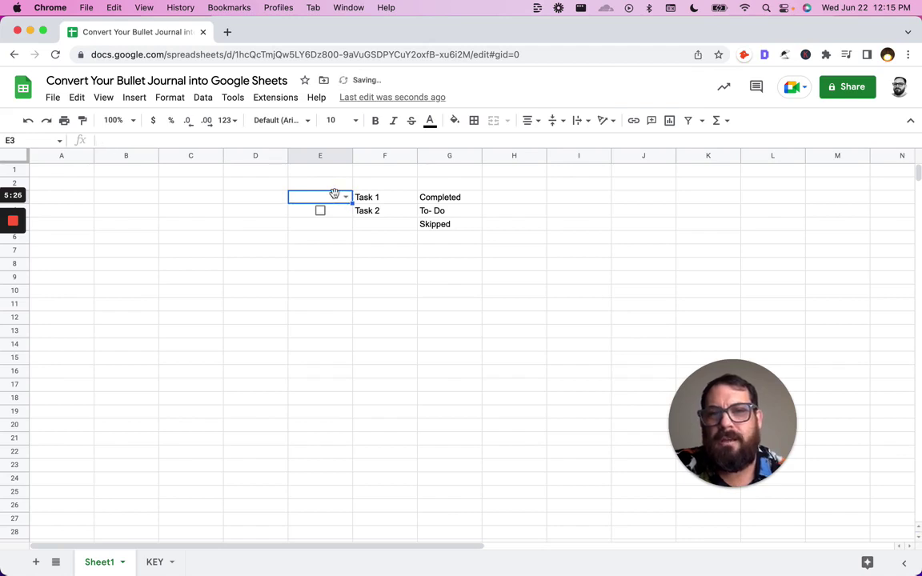
{"action": "left_click", "coordinate": [336, 212]}
{"action": "left_click", "coordinate": [334, 211]}
{"action": "key", "text": "cmd+c"}
{"action": "key", "text": "Up"}
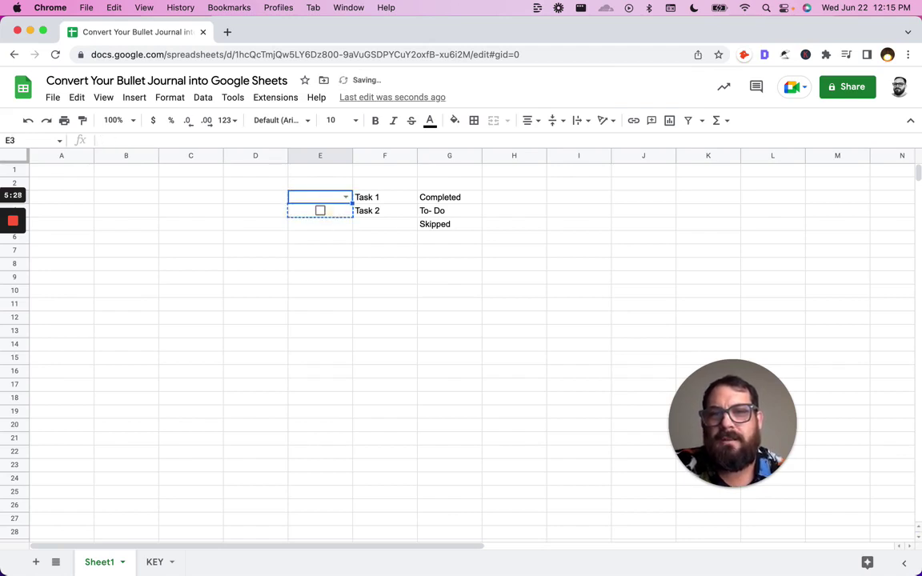
{"action": "key", "text": "cmd+v"}
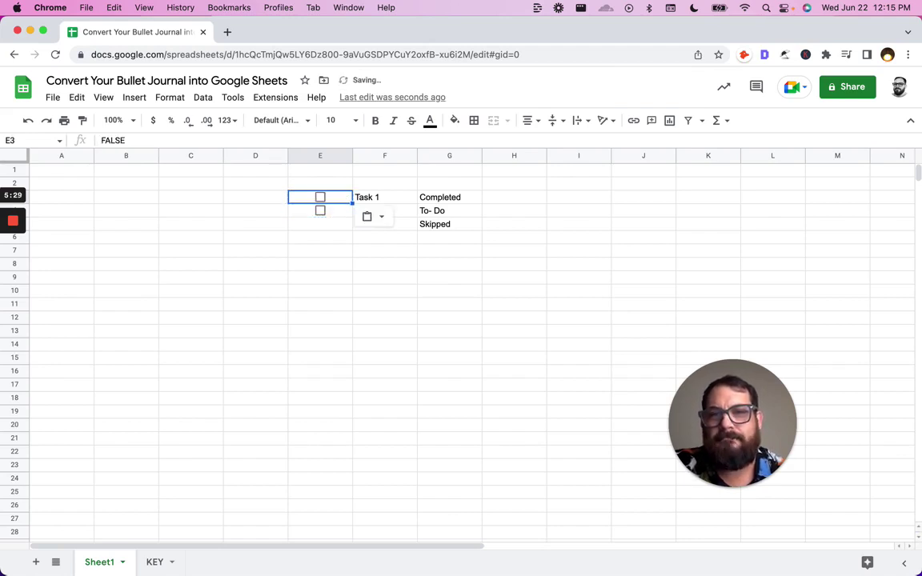
{"action": "right_click", "coordinate": [339, 198]}
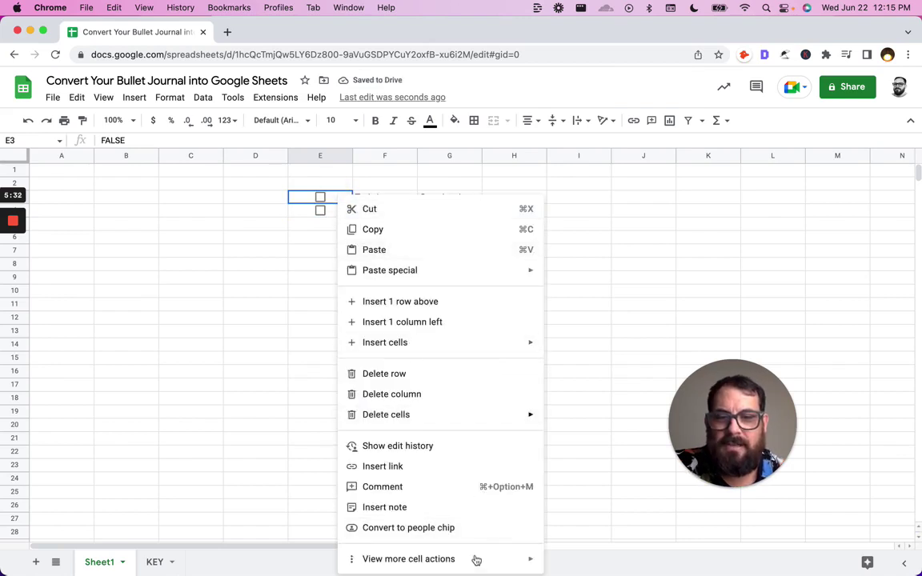
{"action": "left_click", "coordinate": [330, 185]}
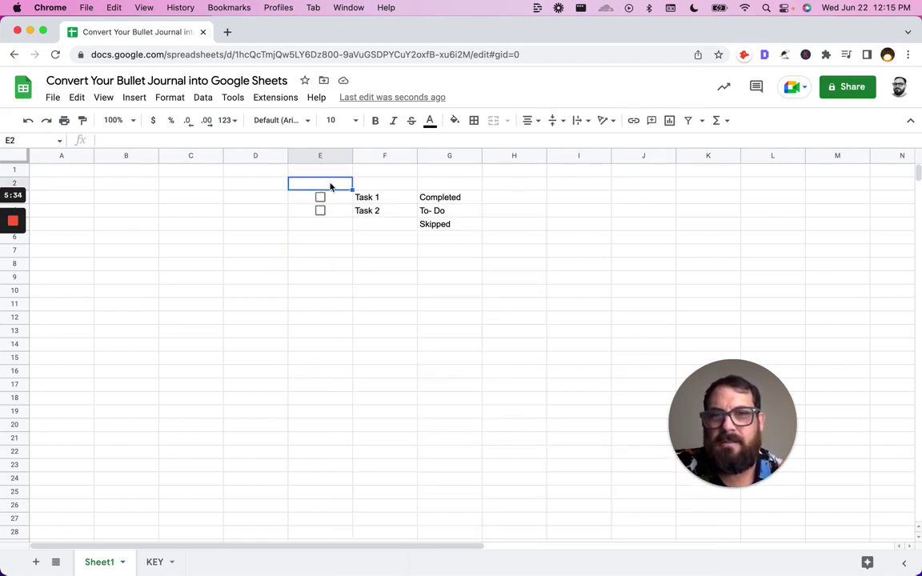
{"action": "key", "text": "Down"}
{"action": "key", "text": "Delete"}
{"action": "key", "text": "Down"}
{"action": "key", "text": "Delete"}
{"action": "key", "text": "Right"}
{"action": "key", "text": "Right"}
{"action": "key", "text": "Up"}
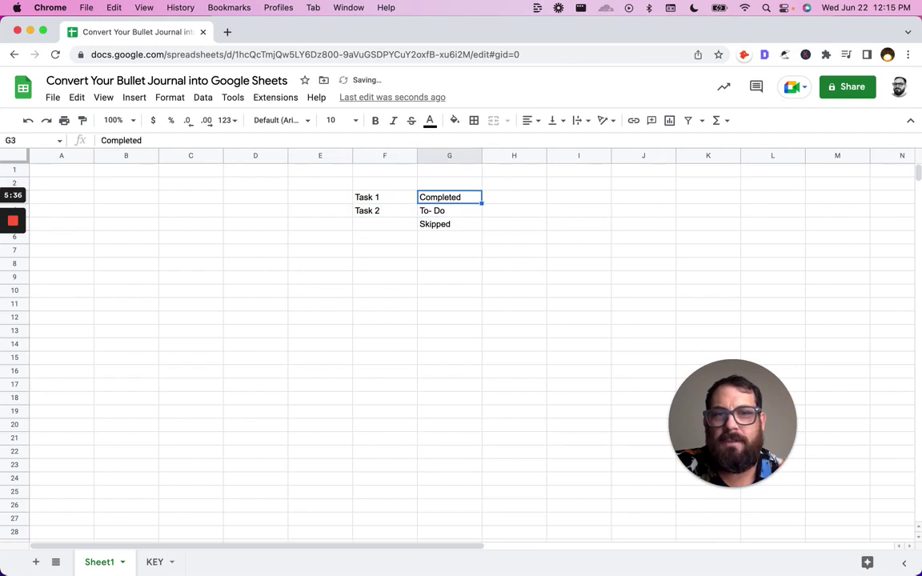
{"action": "key", "text": "Left"}
{"action": "key", "text": "Left"}
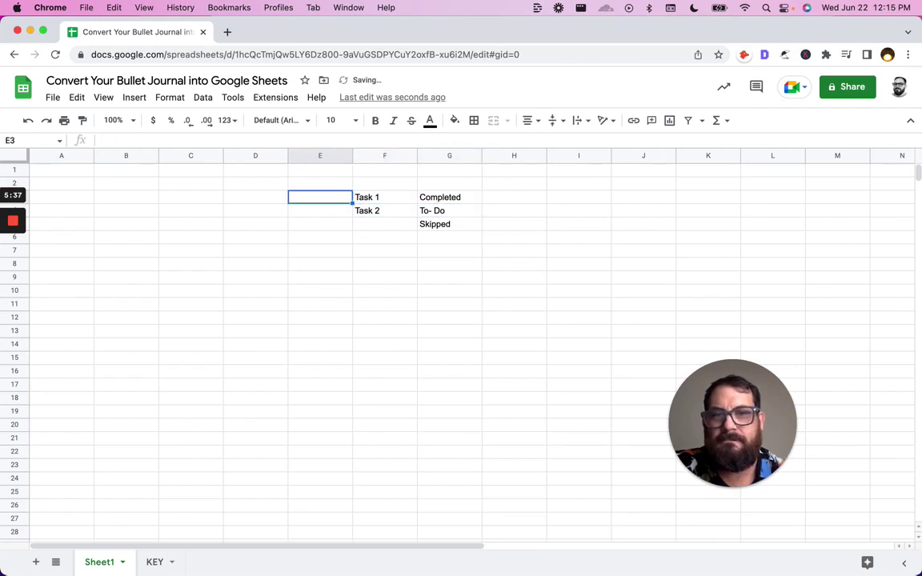
Add a data-validation list from the range KEY!A1:A8 to E3 and save it
{"action": "right_click", "coordinate": [320, 196]}
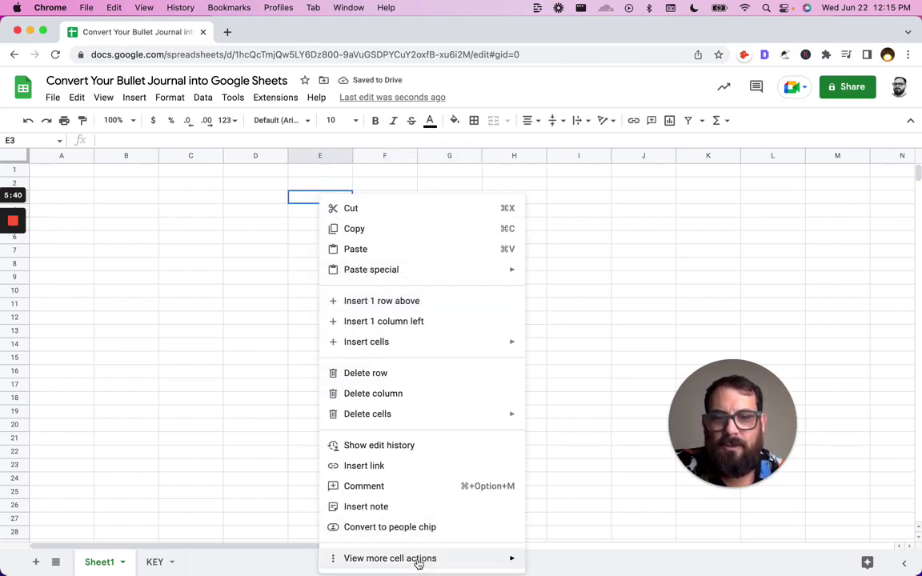
{"action": "mouse_move", "coordinate": [418, 558]}
{"action": "left_click", "coordinate": [597, 483]}
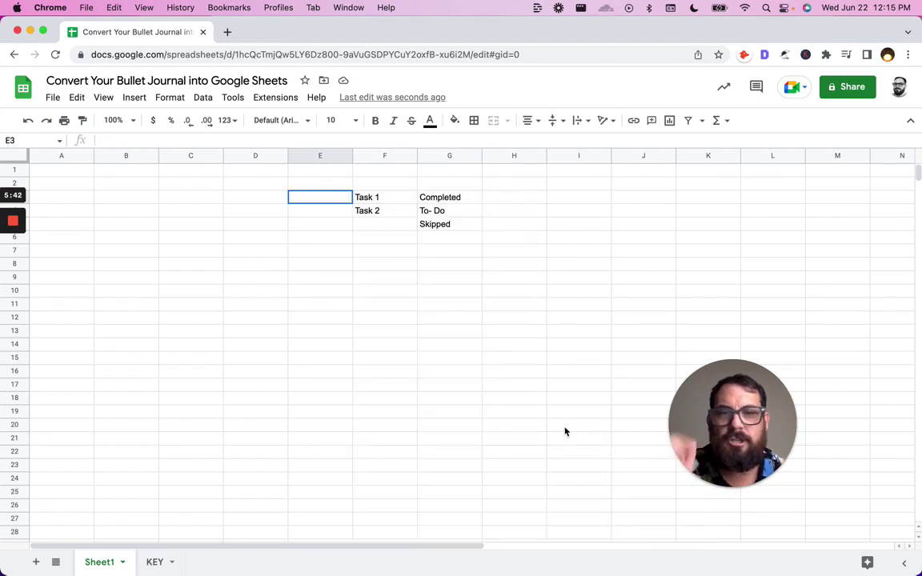
{"action": "left_click", "coordinate": [435, 289]}
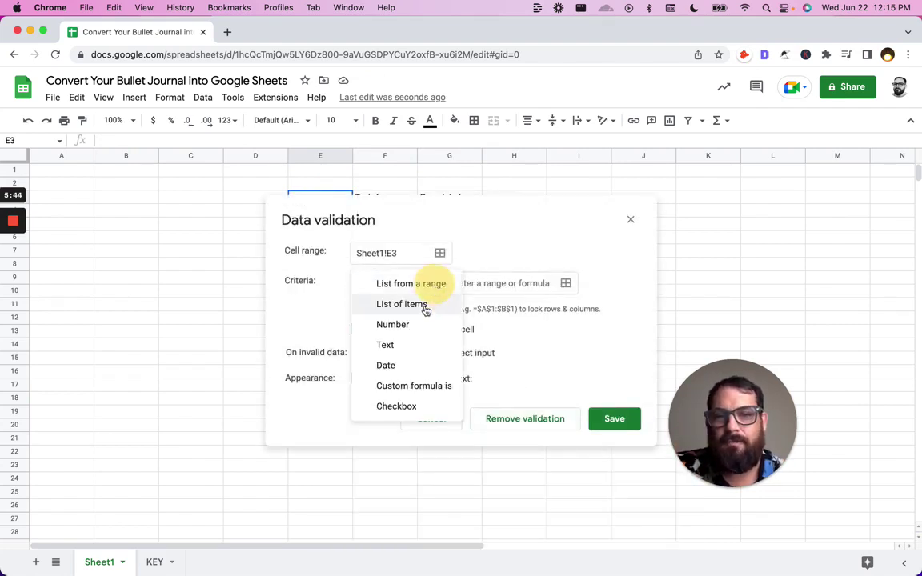
{"action": "left_click", "coordinate": [378, 284]}
{"action": "left_click", "coordinate": [566, 284]}
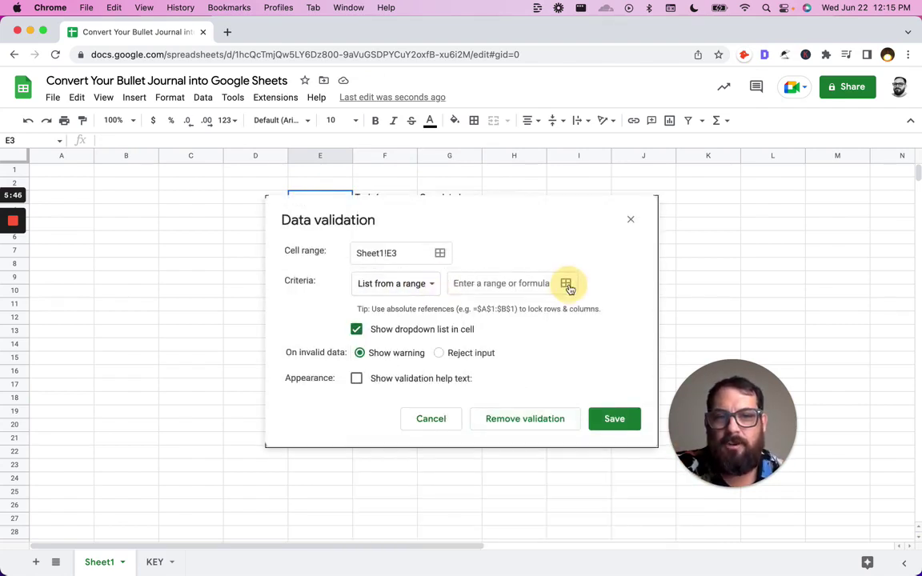
{"action": "left_click", "coordinate": [154, 561]}
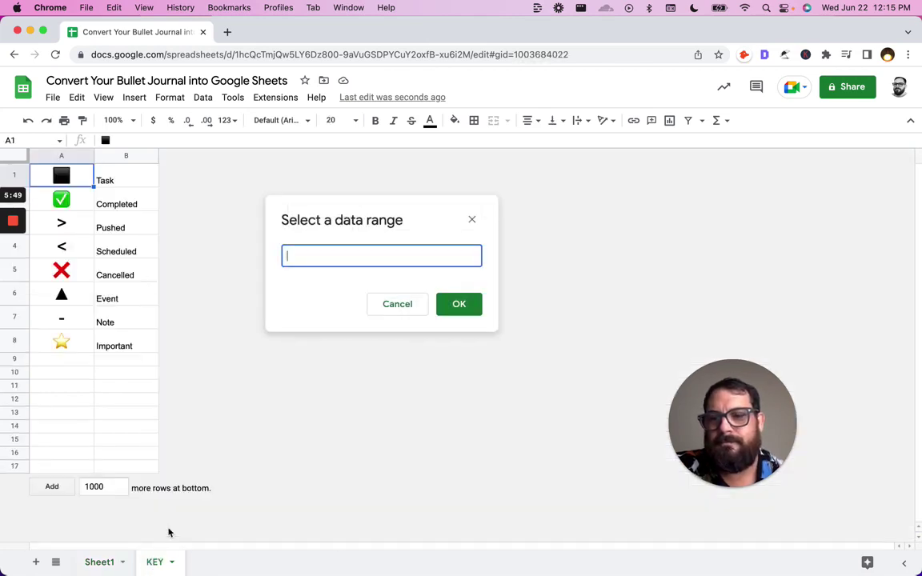
{"action": "left_click", "coordinate": [67, 345]}
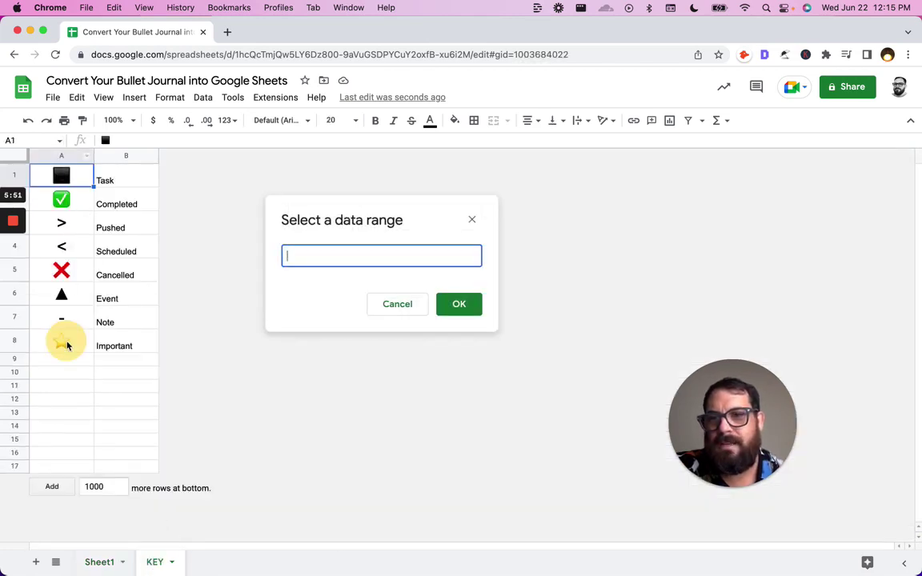
{"action": "left_click", "coordinate": [457, 308]}
{"action": "left_click", "coordinate": [611, 419]}
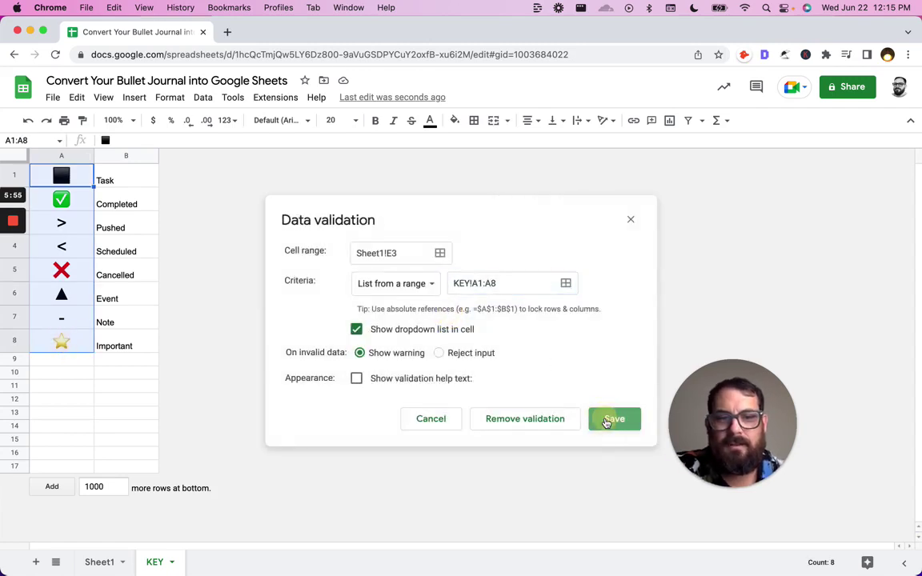
{"action": "left_click", "coordinate": [120, 563]}
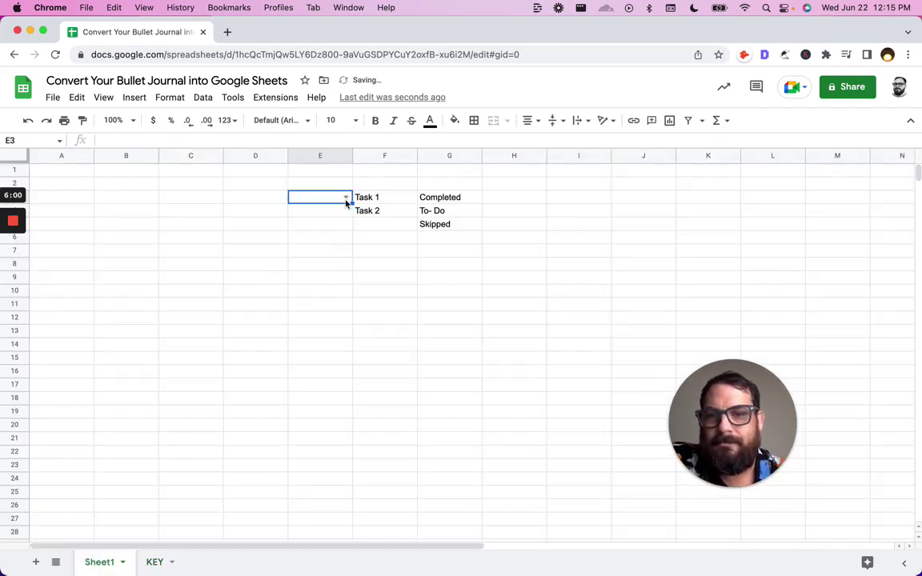
{"action": "left_click", "coordinate": [345, 198]}
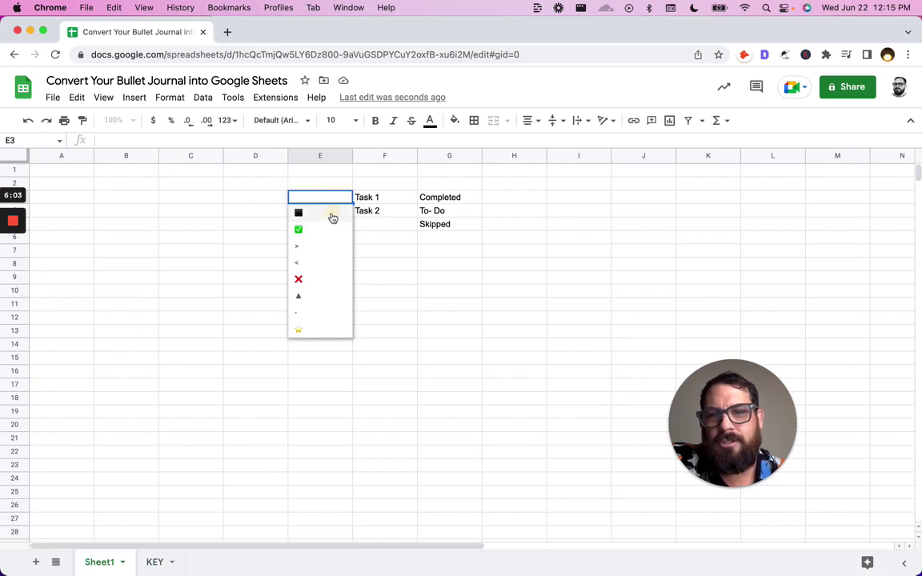
Test E3's dropdown by choosing the black square symbol
{"action": "left_click", "coordinate": [332, 217]}
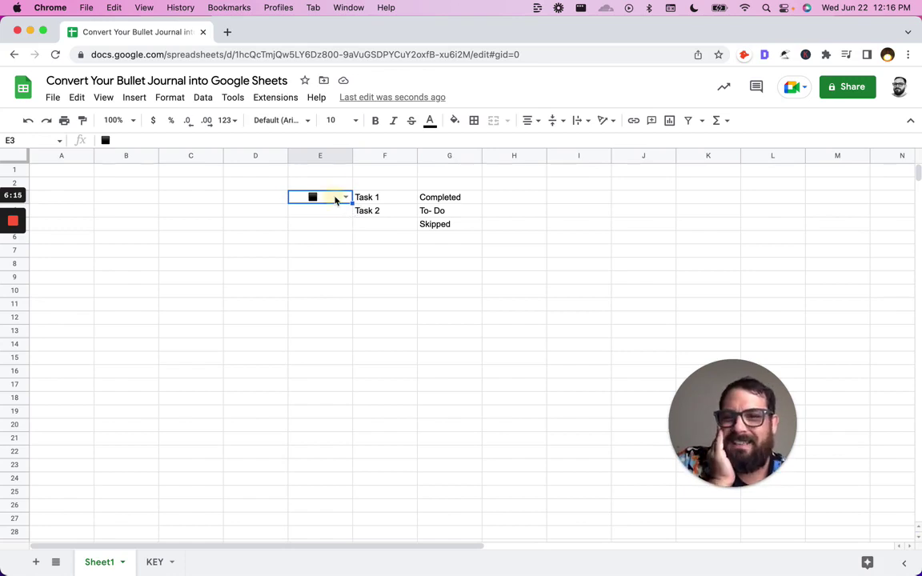
{"action": "left_click", "coordinate": [336, 199]}
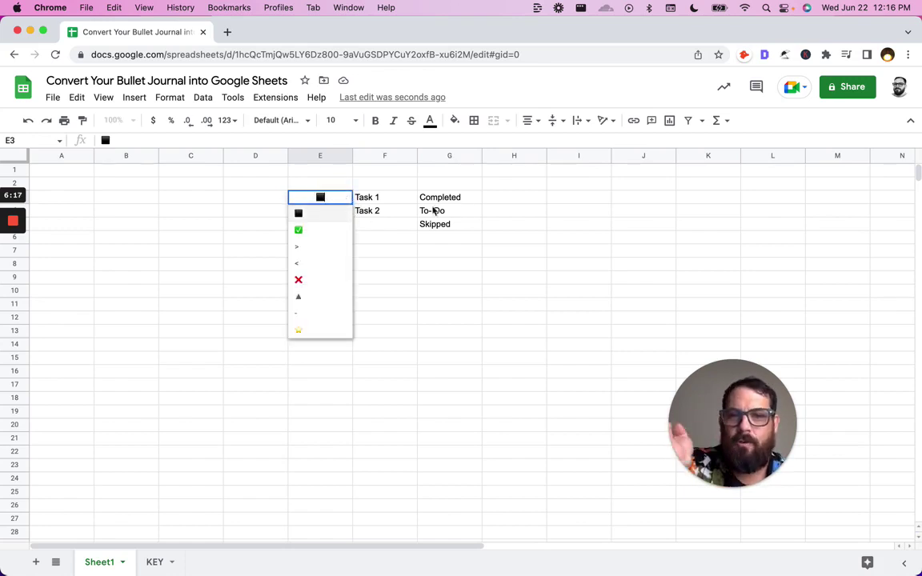
{"action": "left_click", "coordinate": [468, 203]}
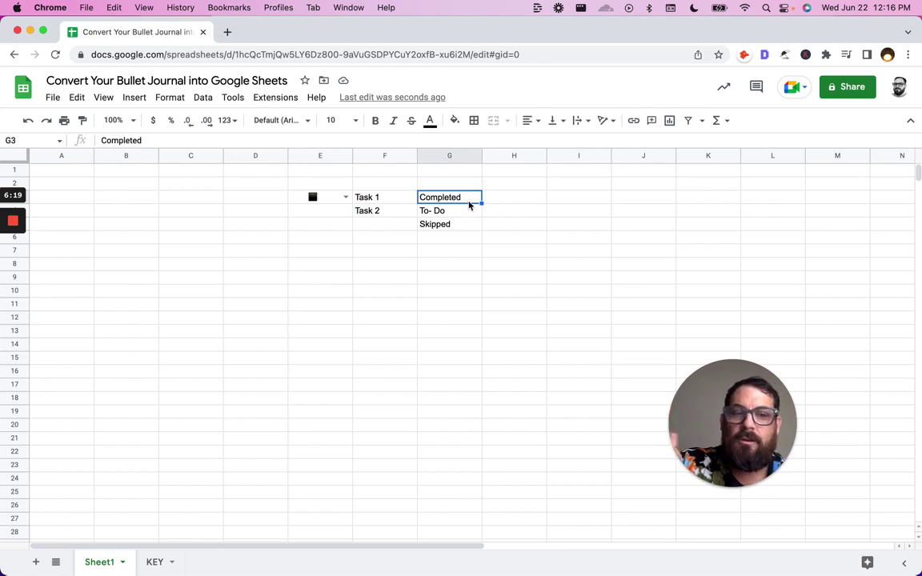
Clear E3's value and paste its dropdown into E4 and E5
{"action": "left_click", "coordinate": [325, 199]}
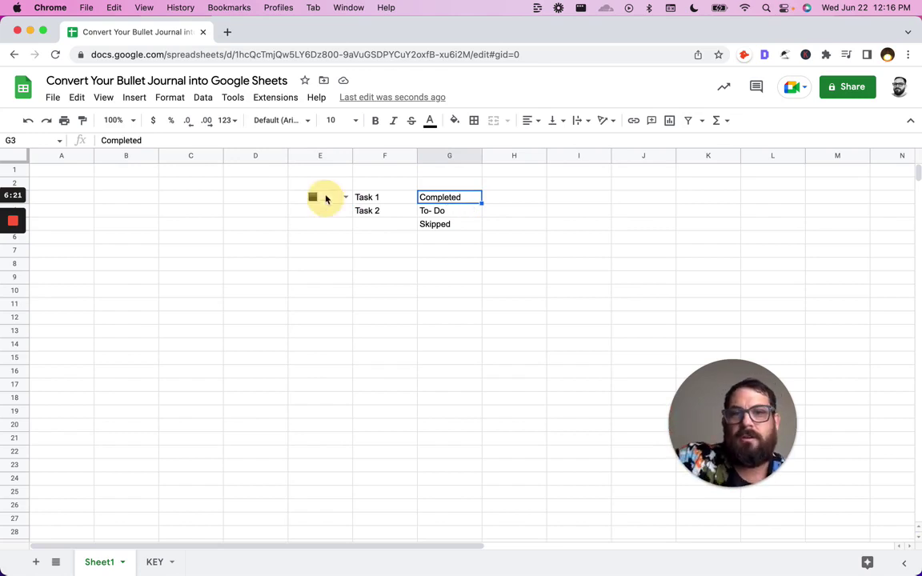
{"action": "key", "text": "BackSpace"}
{"action": "key", "text": "Down"}
{"action": "key", "text": "super+v"}
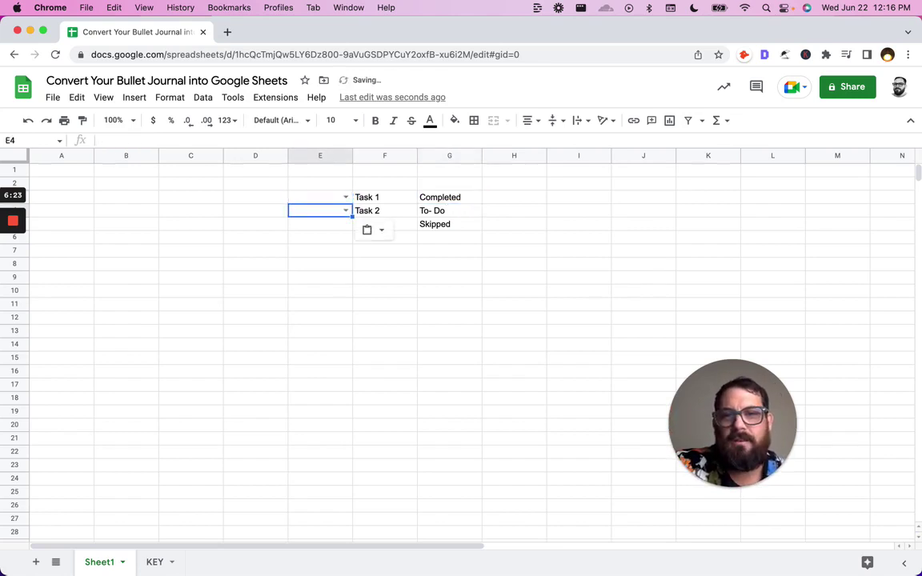
{"action": "key", "text": "Down"}
{"action": "key", "text": "super+v"}
{"action": "key", "text": "Right"}
{"action": "key", "text": "Right"}
{"action": "key", "text": "Up"}
{"action": "key", "text": "Up"}
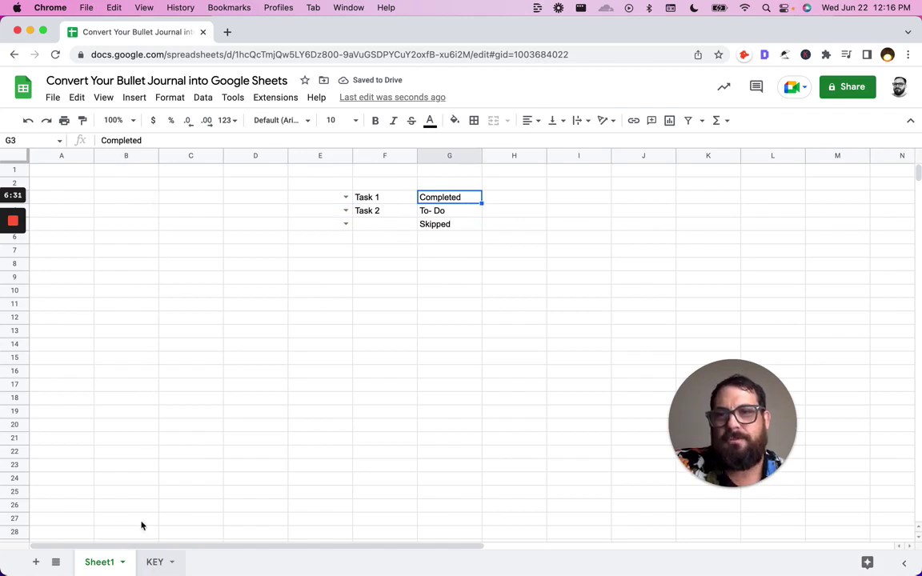
{"action": "left_click", "coordinate": [154, 563]}
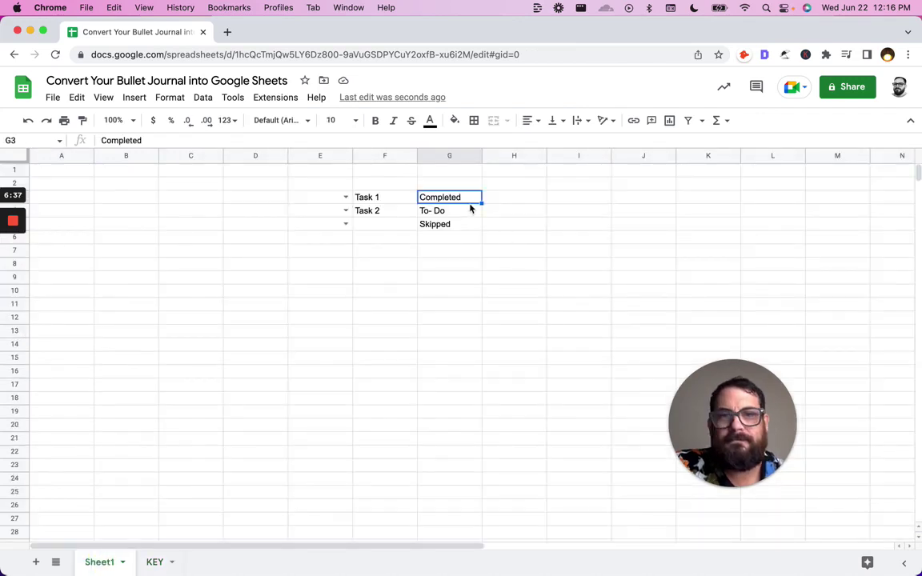
Open the data validation settings for the G3 status cell
{"action": "right_click", "coordinate": [471, 204]}
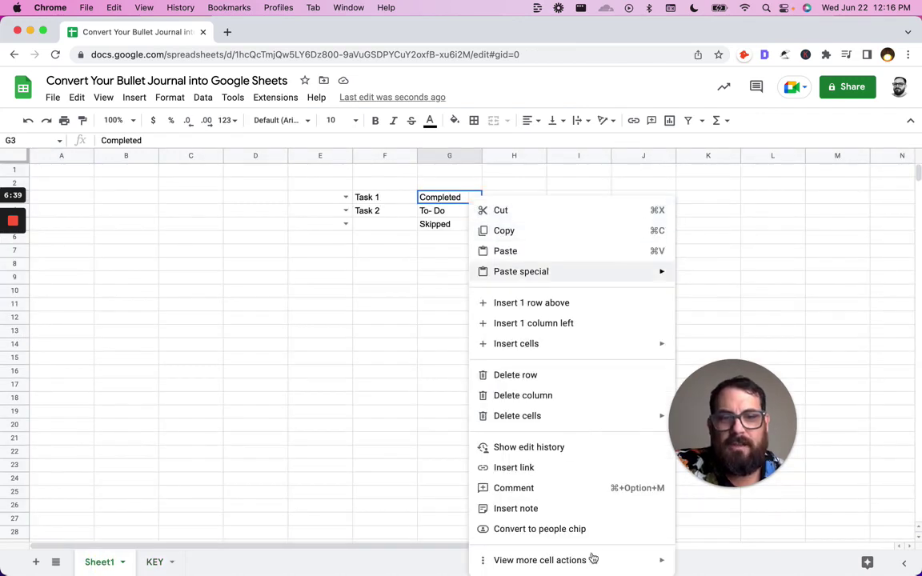
{"action": "mouse_move", "coordinate": [591, 557]}
{"action": "left_click", "coordinate": [710, 487]}
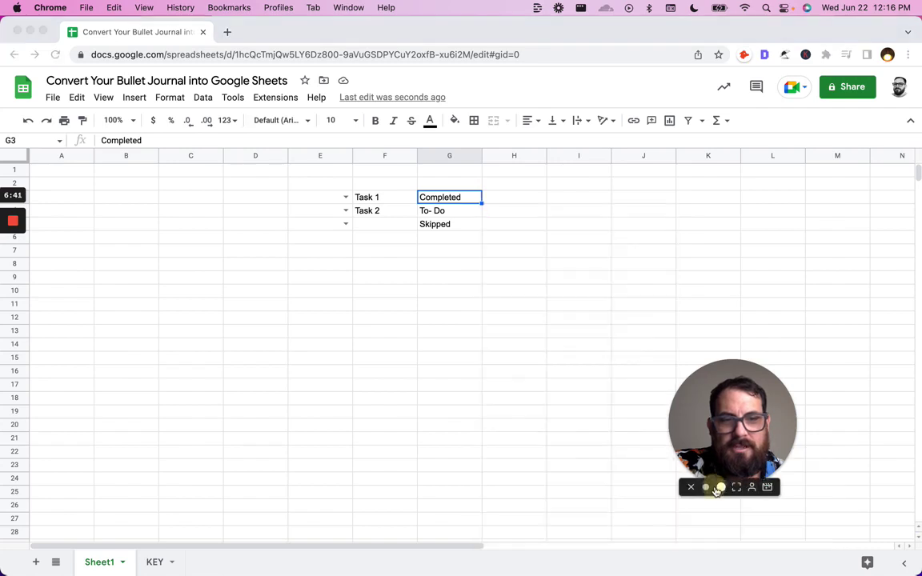
{"action": "left_click", "coordinate": [728, 488]}
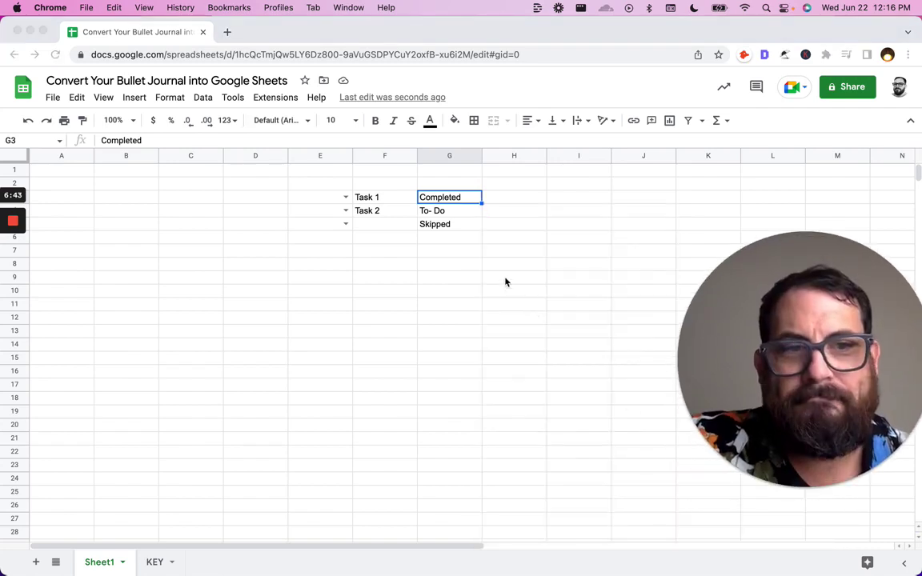
{"action": "left_click_drag", "start_coordinate": [798, 319], "coordinate": [744, 327]}
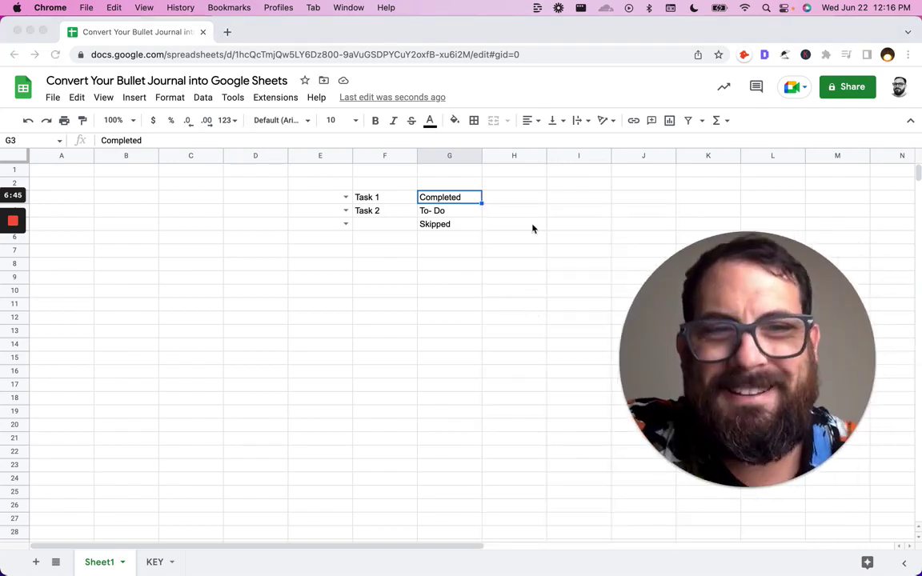
{"action": "left_click", "coordinate": [434, 200]}
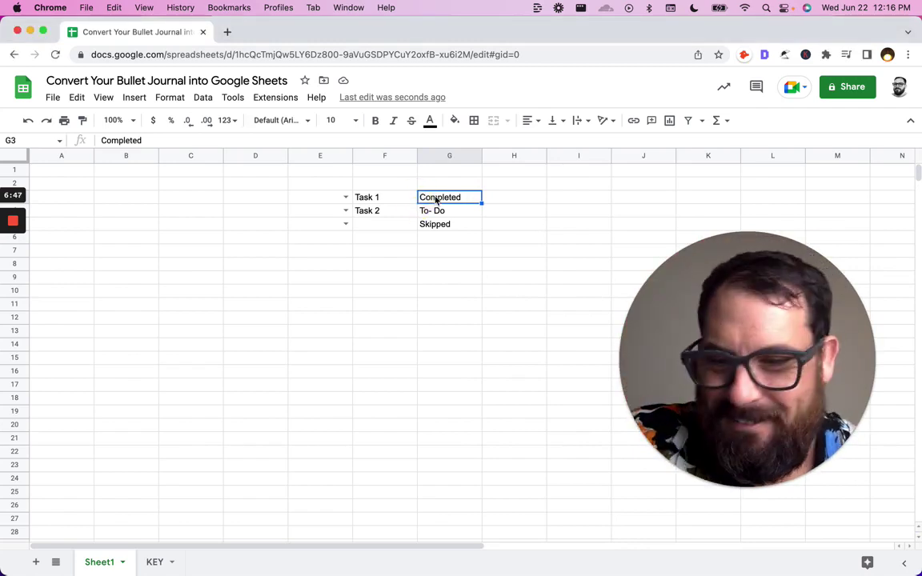
{"action": "right_click", "coordinate": [436, 200]}
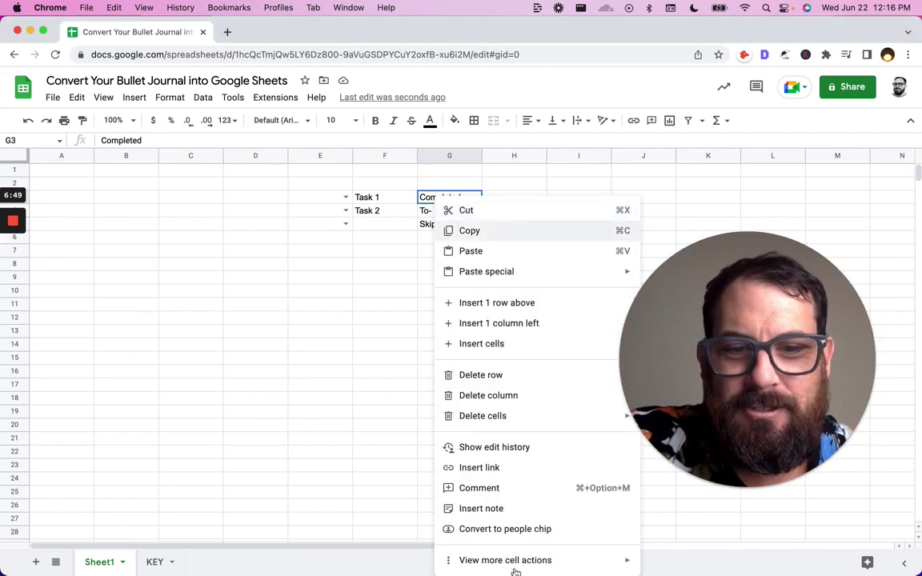
{"action": "mouse_move", "coordinate": [520, 560]}
{"action": "left_click", "coordinate": [654, 486]}
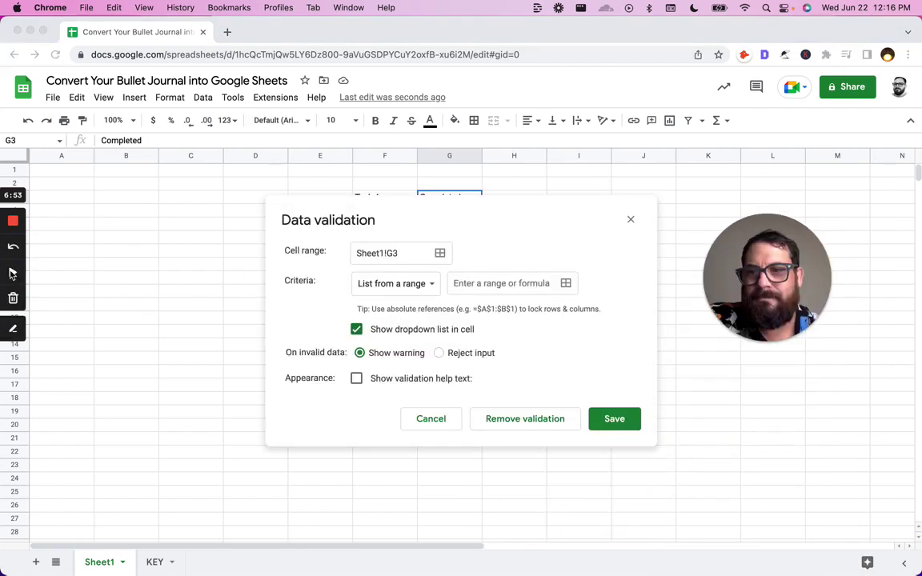
Set G3's dropdown source to the KEY sheet's column B and save the rule
{"action": "left_click", "coordinate": [475, 274]}
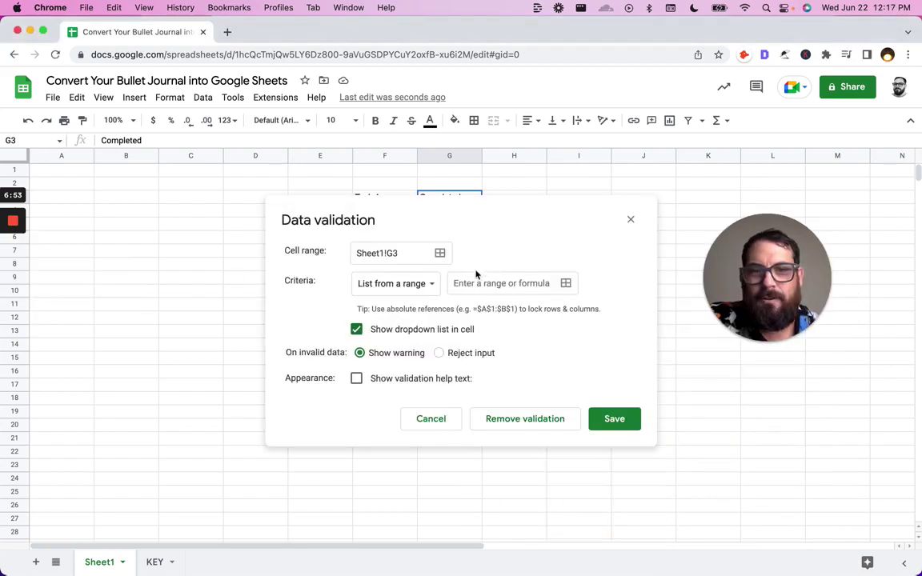
{"action": "left_click", "coordinate": [539, 282]}
{"action": "left_click", "coordinate": [566, 283]}
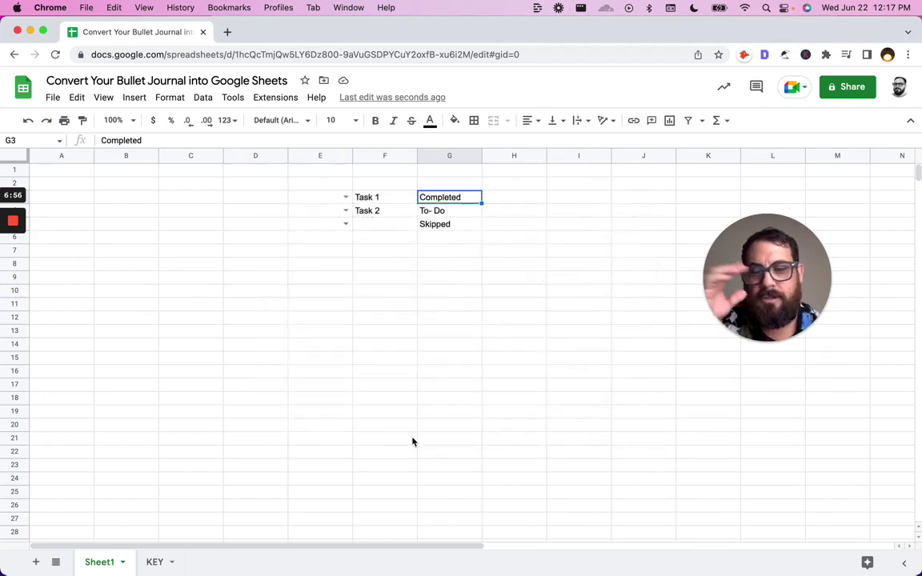
{"action": "left_click", "coordinate": [151, 561]}
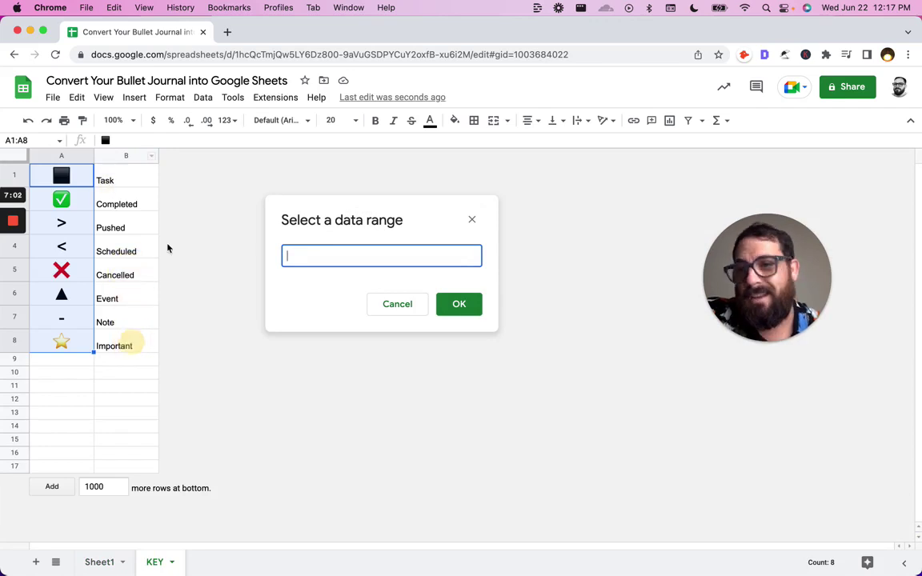
{"action": "left_click_drag", "start_coordinate": [126, 180], "coordinate": [125, 345]}
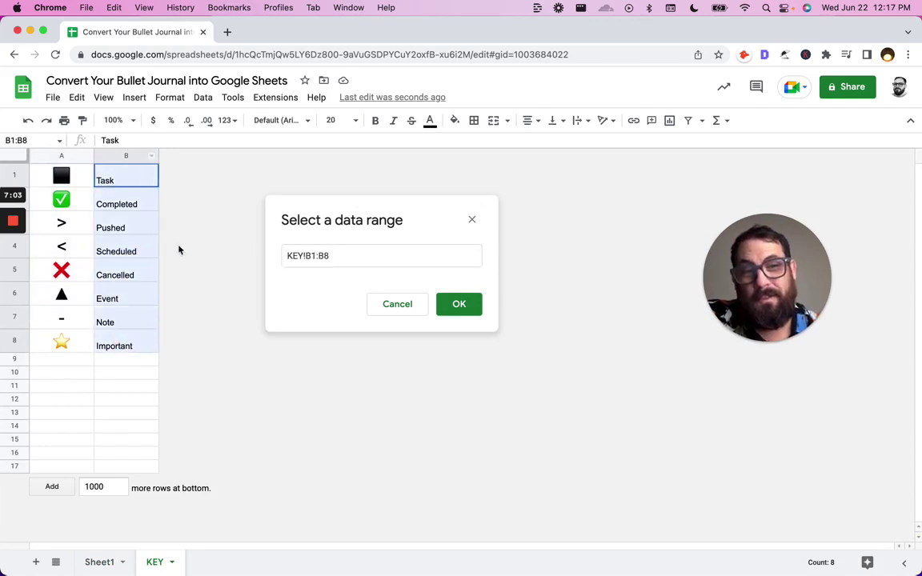
{"action": "left_click", "coordinate": [127, 156]}
{"action": "left_click", "coordinate": [460, 305]}
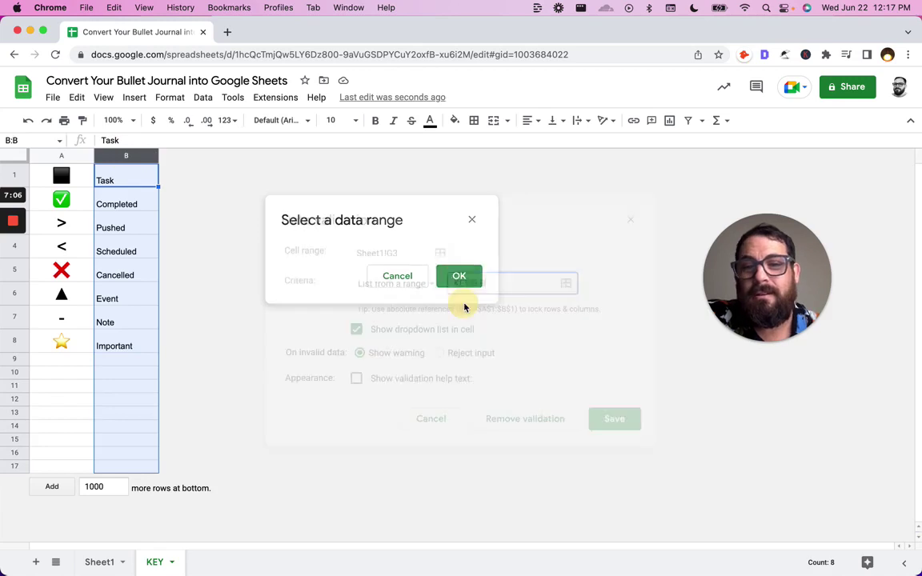
{"action": "left_click", "coordinate": [627, 424]}
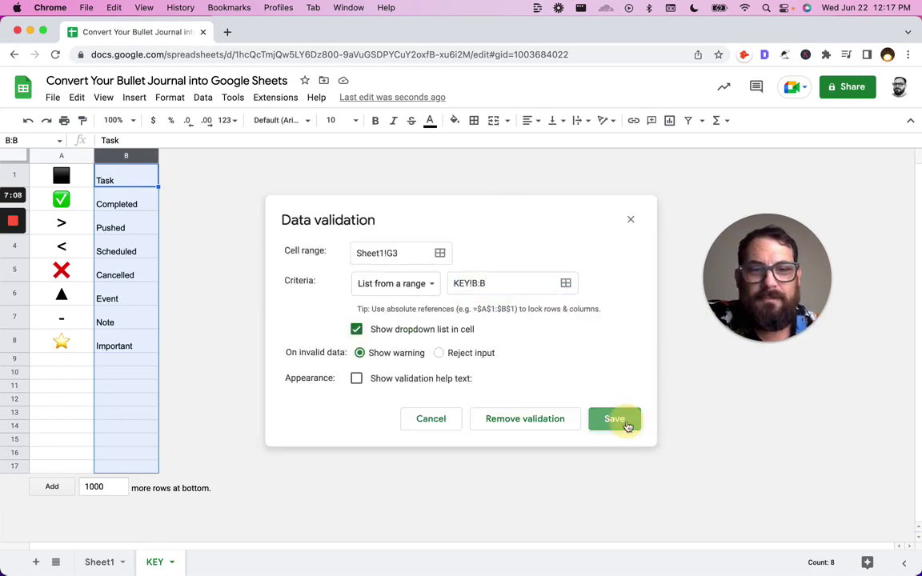
{"action": "left_click", "coordinate": [113, 560]}
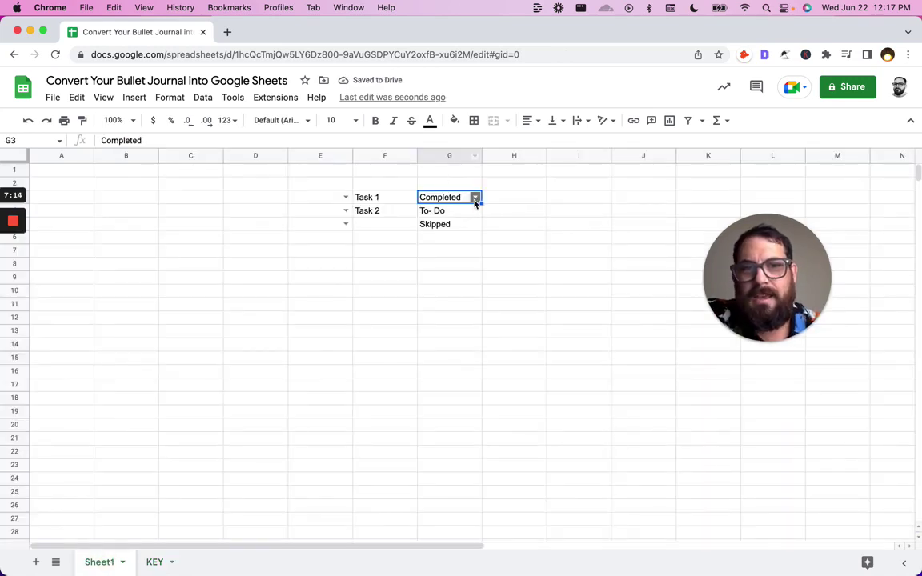
Choose Important in G3, then start typing =vlookup(G3,KEY!B:B,2 in E3
{"action": "left_click", "coordinate": [474, 197]}
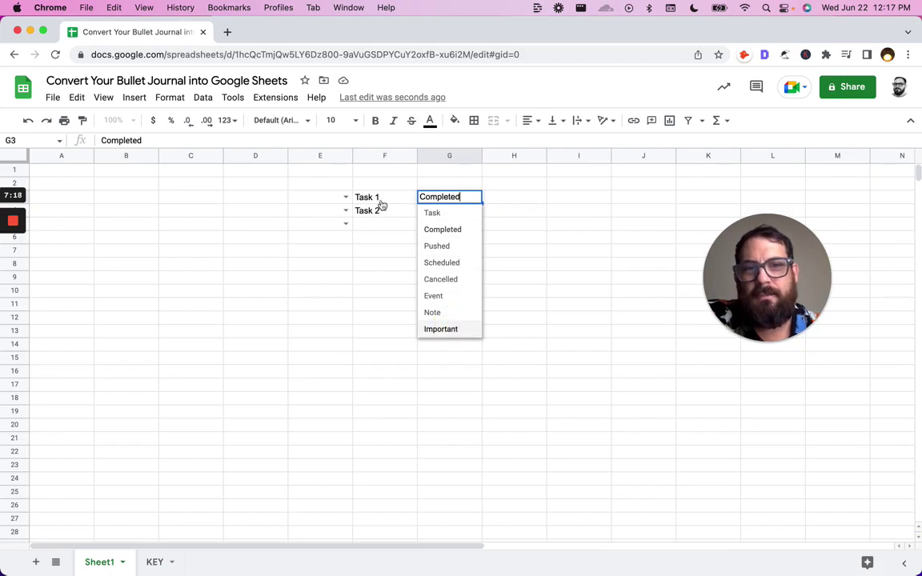
{"action": "key", "text": "Return"}
{"action": "double_click", "coordinate": [315, 199]}
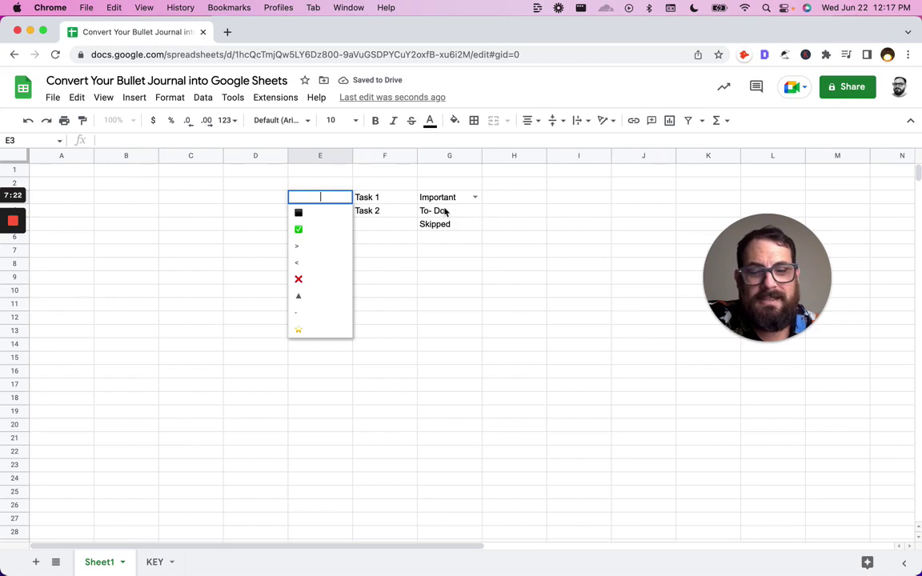
{"action": "type", "text": "=vl"}
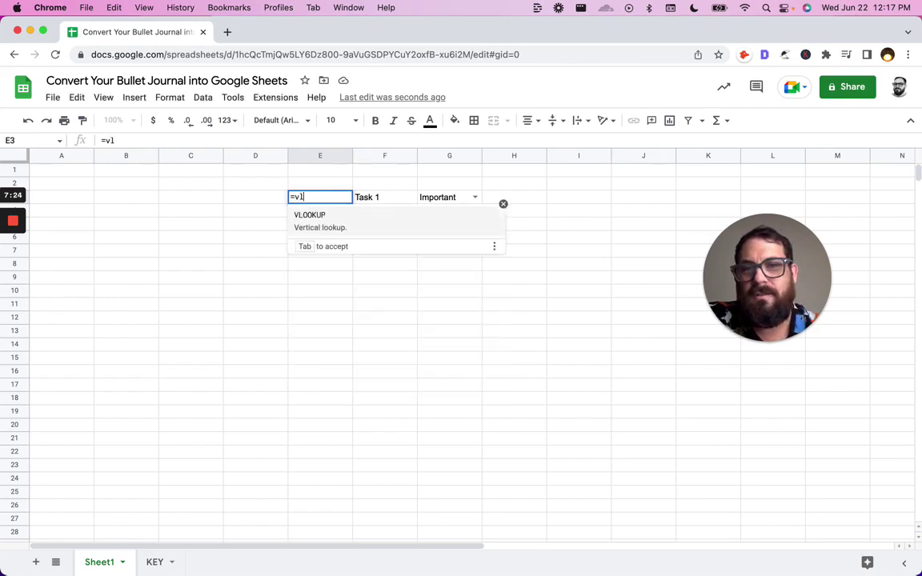
{"action": "type", "text": "ookup("}
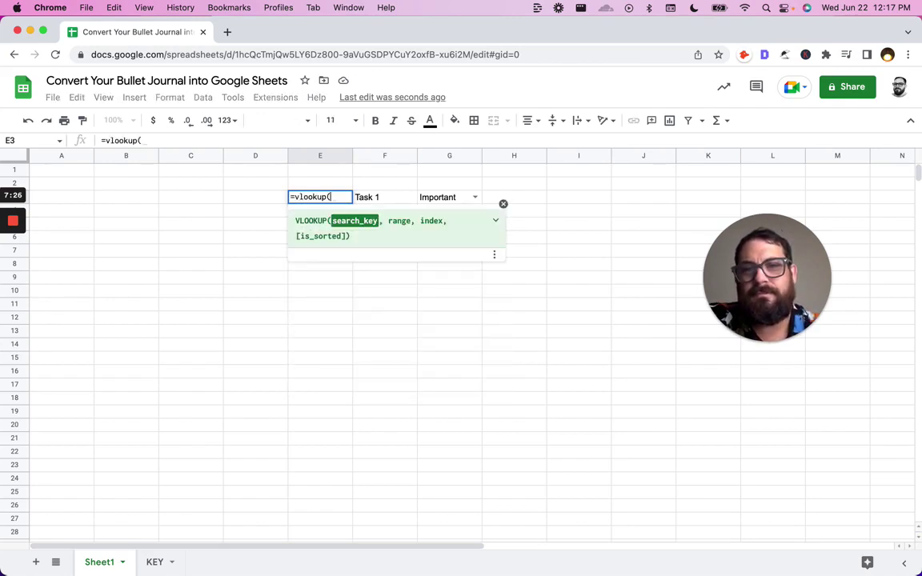
{"action": "left_click", "coordinate": [471, 199]}
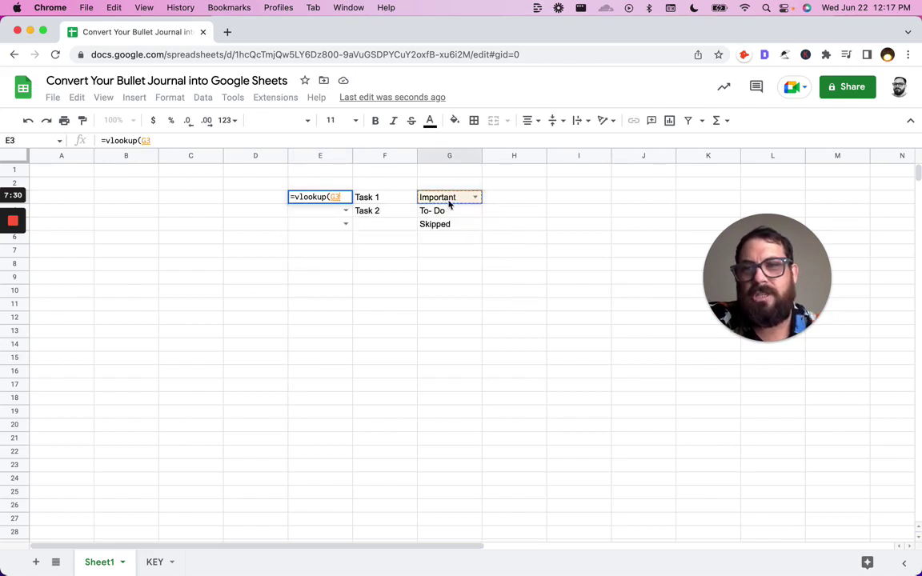
{"action": "type", "text": ","}
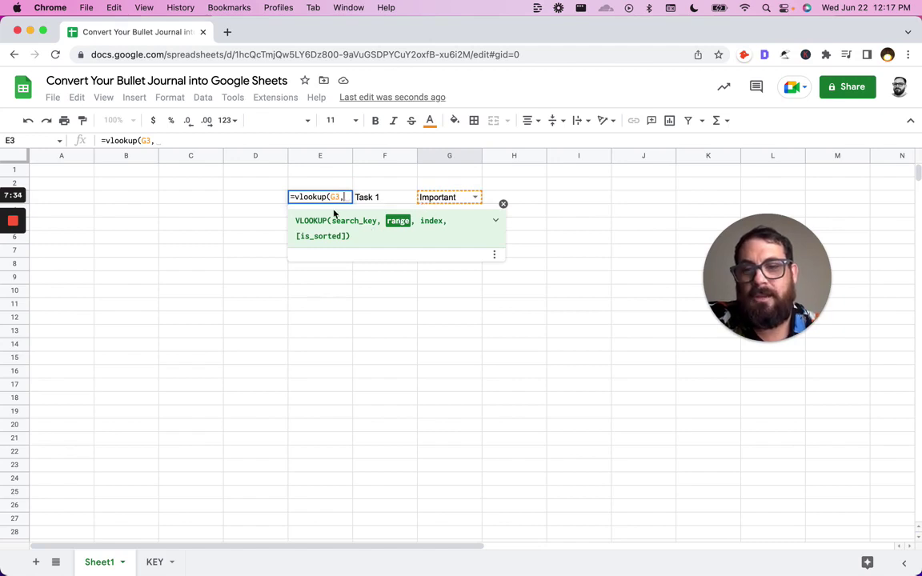
{"action": "type", "text": "KEY!"}
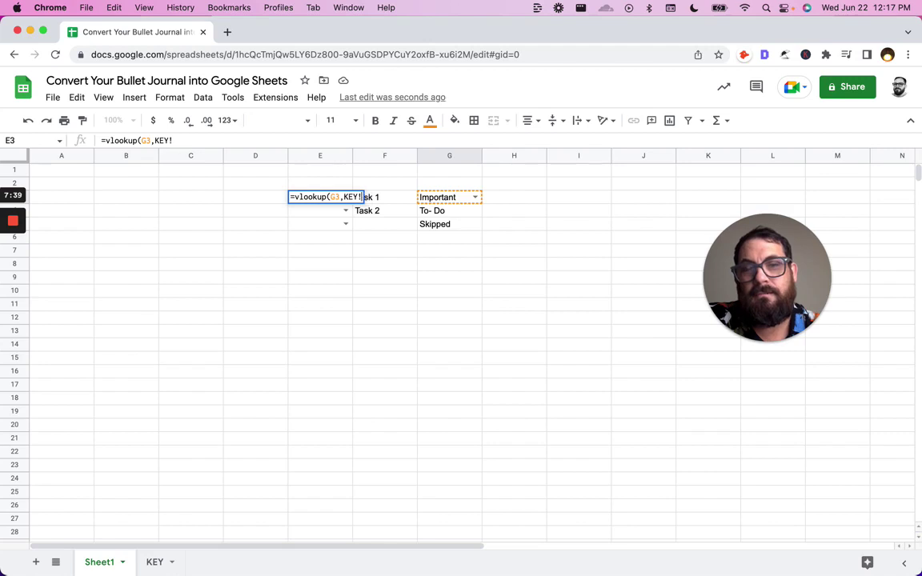
{"action": "type", "text": "B:B"}
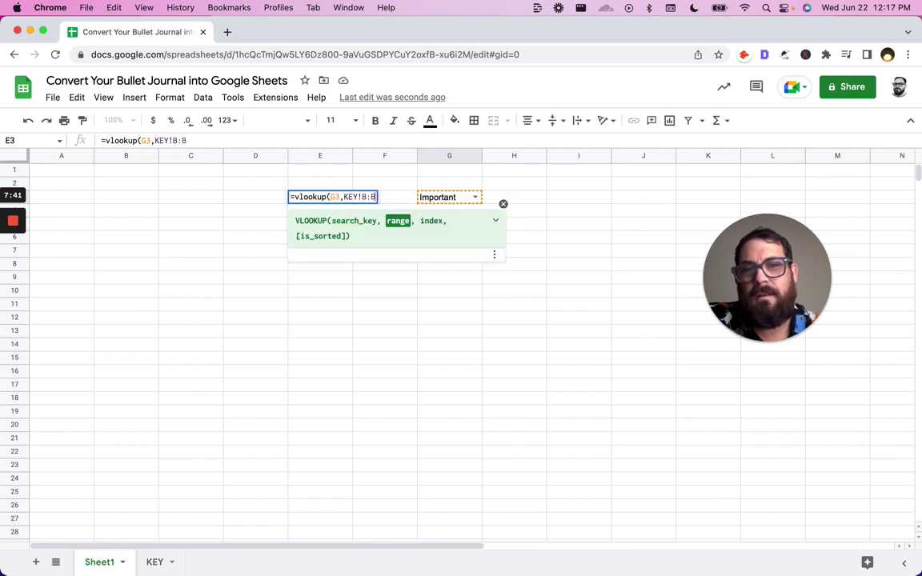
{"action": "type", "text": ",2"}
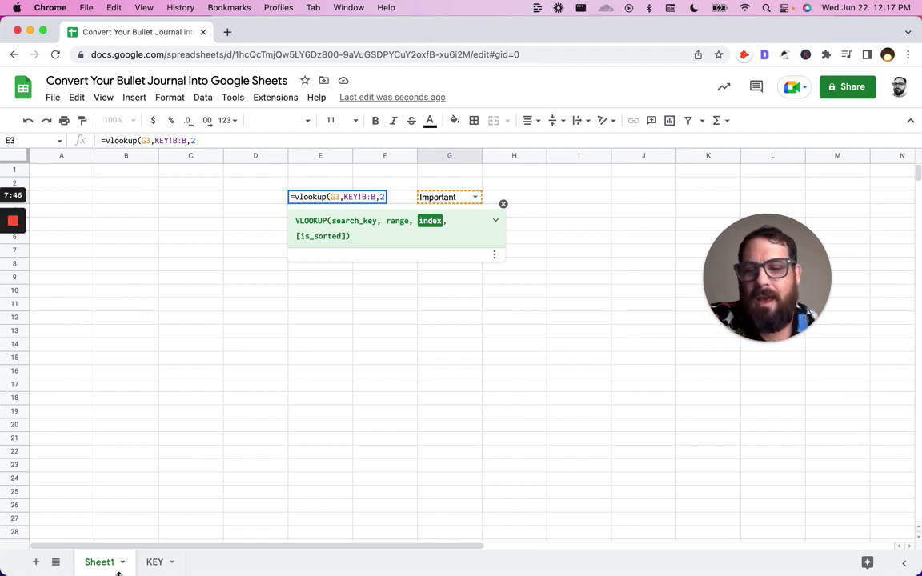
{"action": "left_click", "coordinate": [148, 571]}
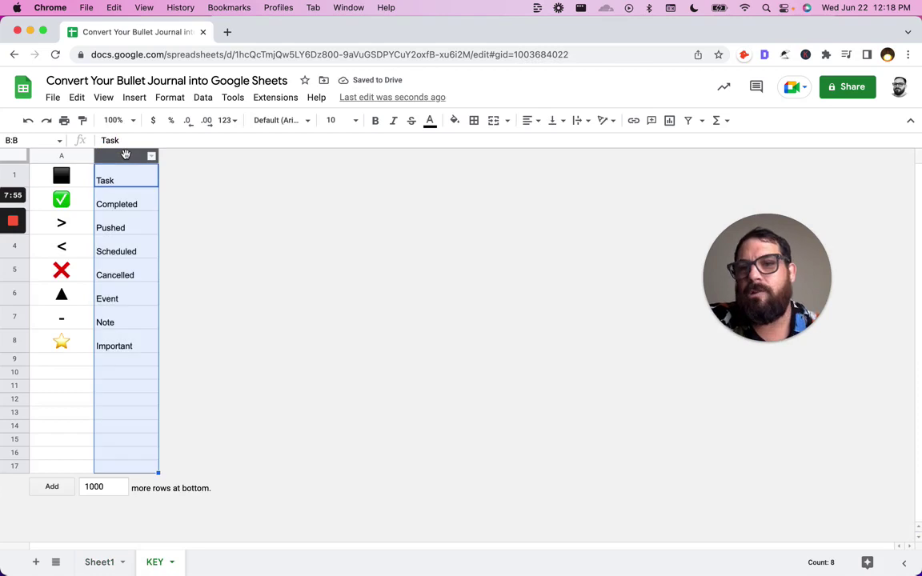
Drag the KEY sheet's column B left of column A so status words come first
{"action": "left_click_drag", "start_coordinate": [126, 154], "coordinate": [58, 157]}
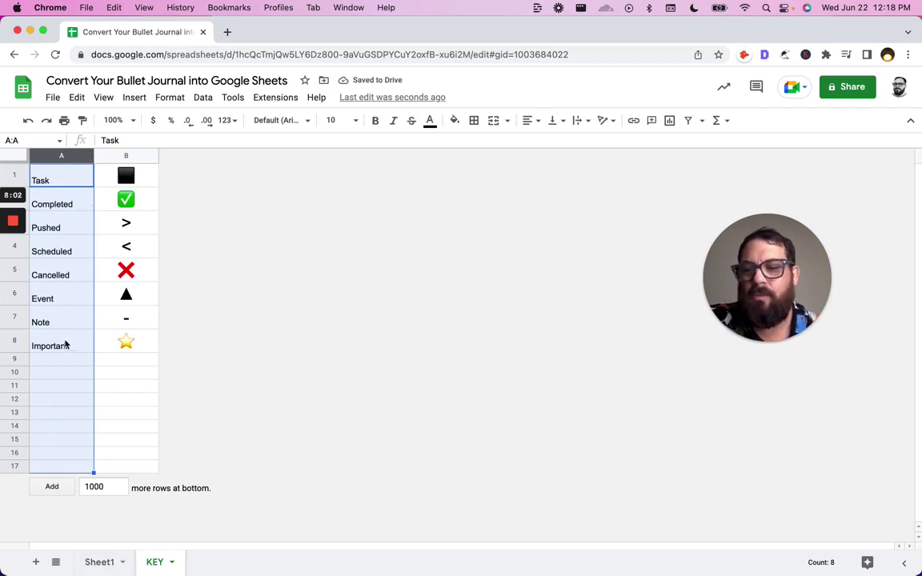
Add FALSE as the exact-match argument to E3's VLOOKUP and enter it
{"action": "left_click", "coordinate": [119, 569]}
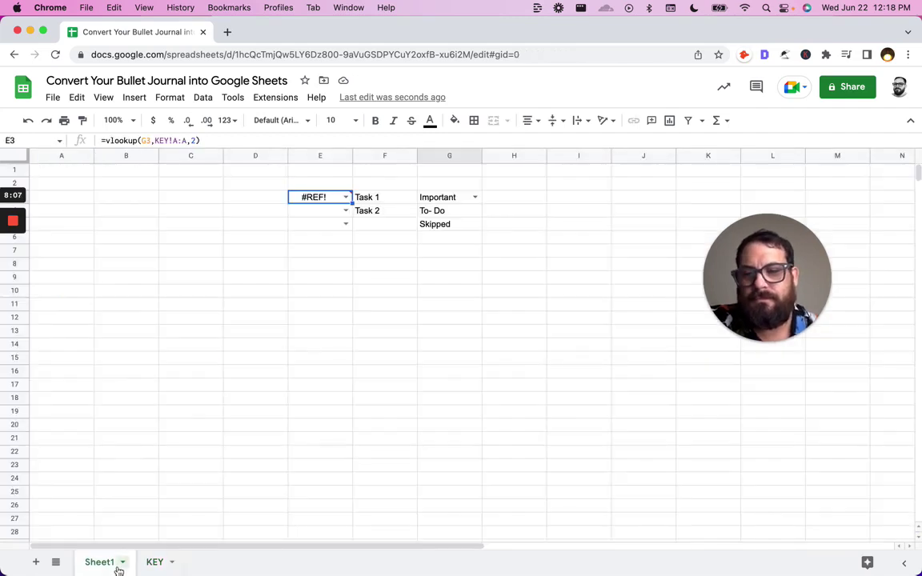
{"action": "left_click", "coordinate": [334, 200]}
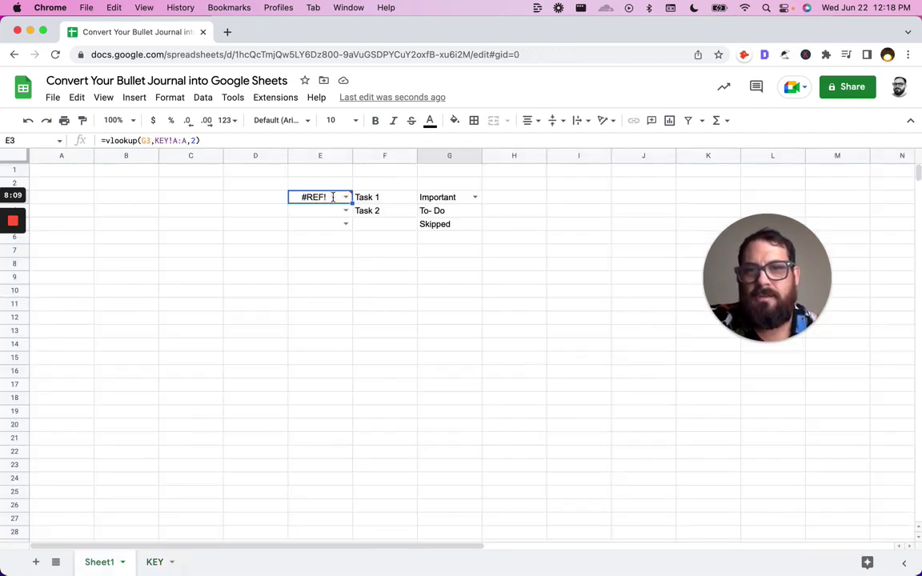
{"action": "double_click", "coordinate": [334, 200]}
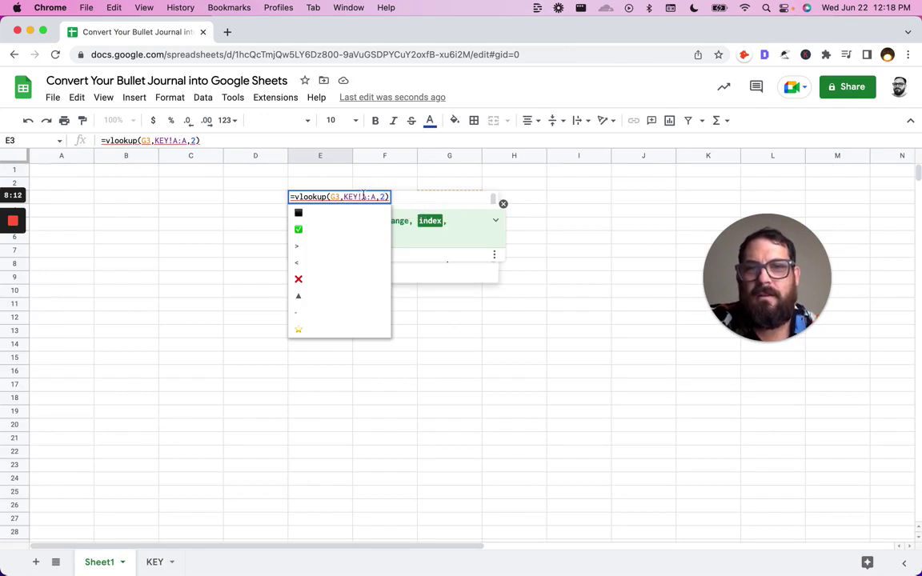
{"action": "left_click", "coordinate": [364, 196]}
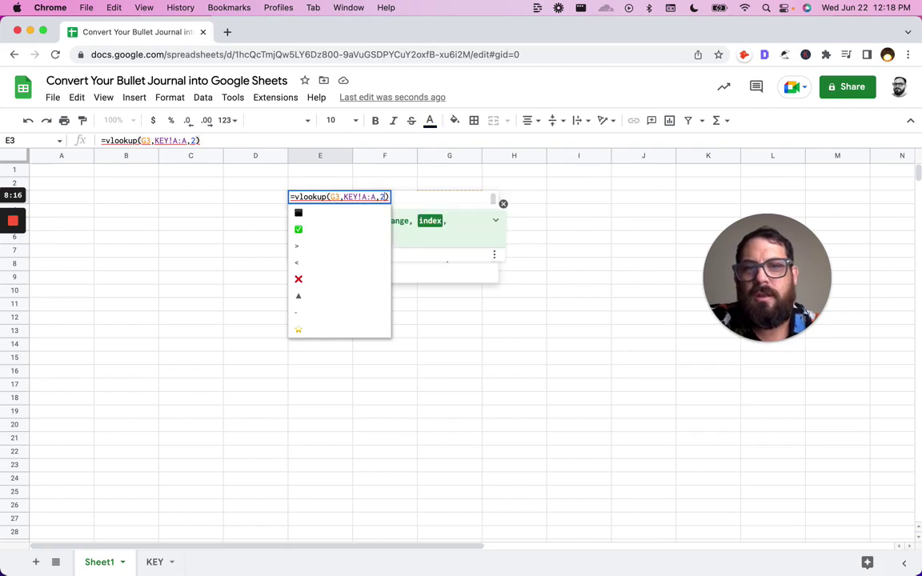
{"action": "type", "text": ", "}
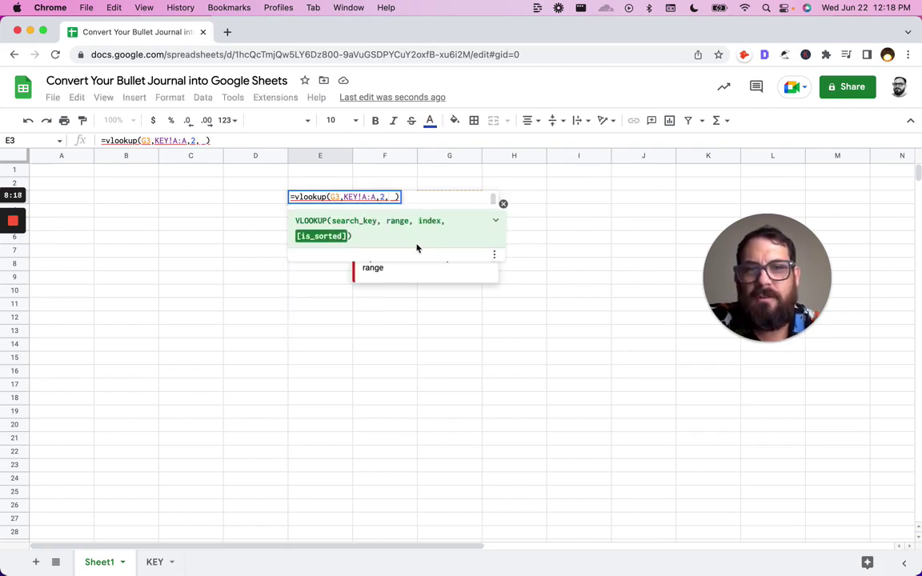
{"action": "type", "text": "F"}
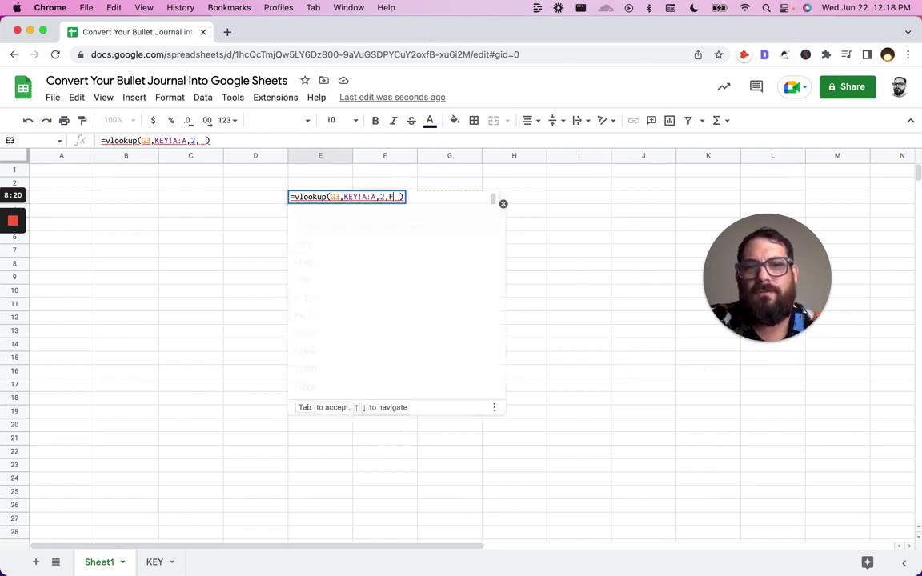
{"action": "key", "text": "Tab"}
{"action": "key", "text": "Return"}
Change E3's lookup range to KEY!A:B and keep the return index at 2
{"action": "left_click", "coordinate": [320, 197]}
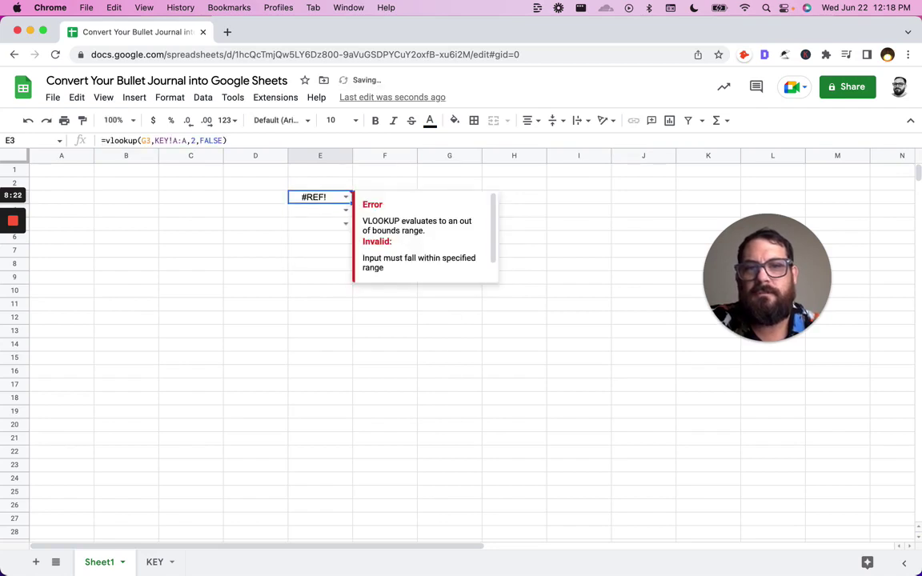
{"action": "double_click", "coordinate": [320, 196]}
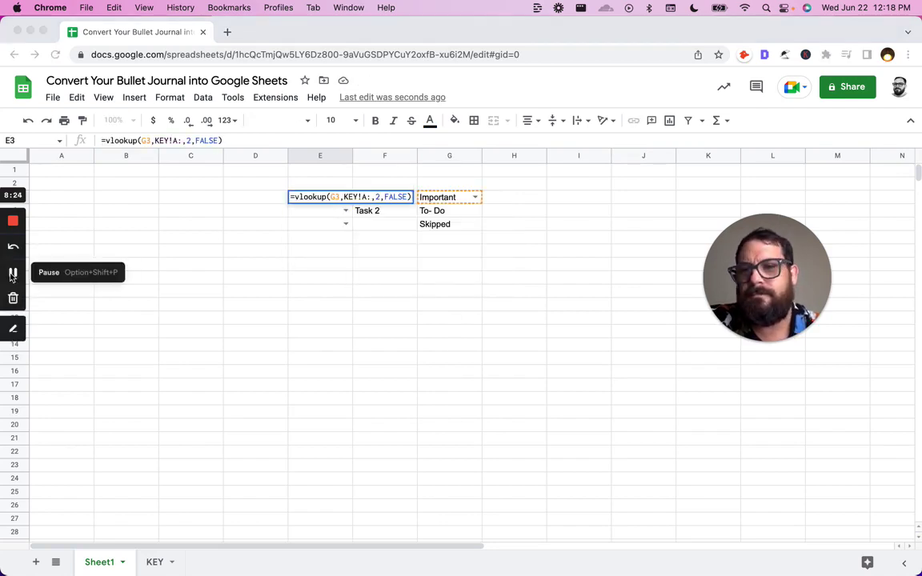
{"action": "left_click", "coordinate": [369, 197]}
{"action": "key", "text": "BackSpace"}
{"action": "left_click", "coordinate": [371, 197]}
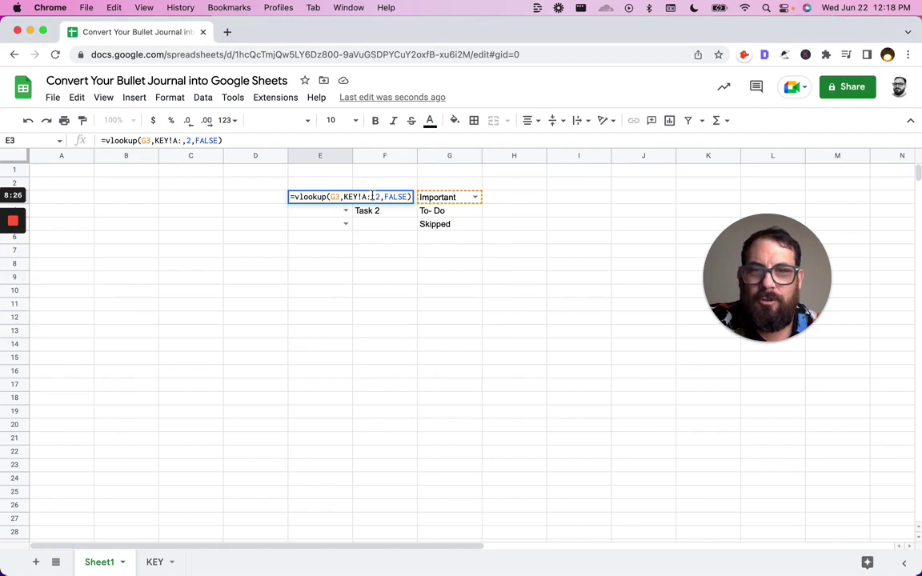
{"action": "type", "text": "B"}
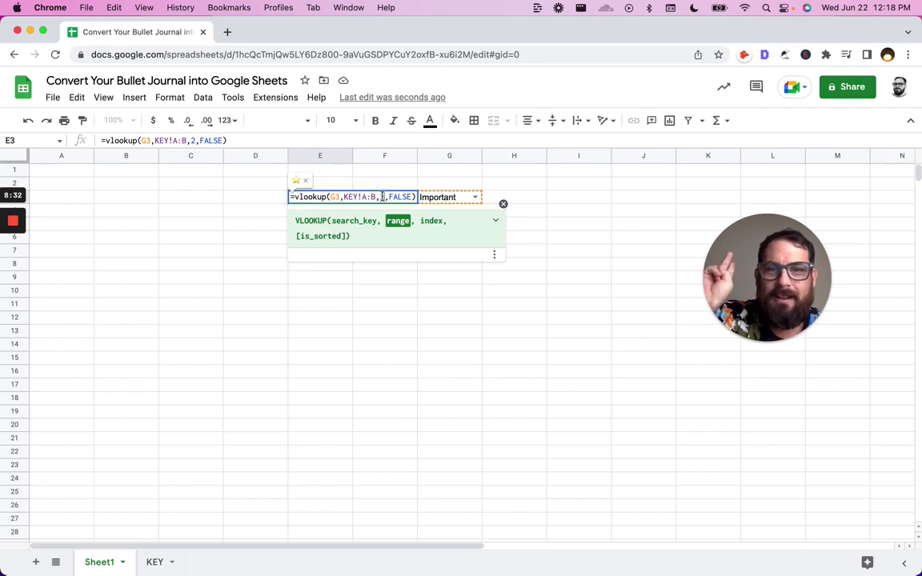
{"action": "left_click", "coordinate": [382, 197]}
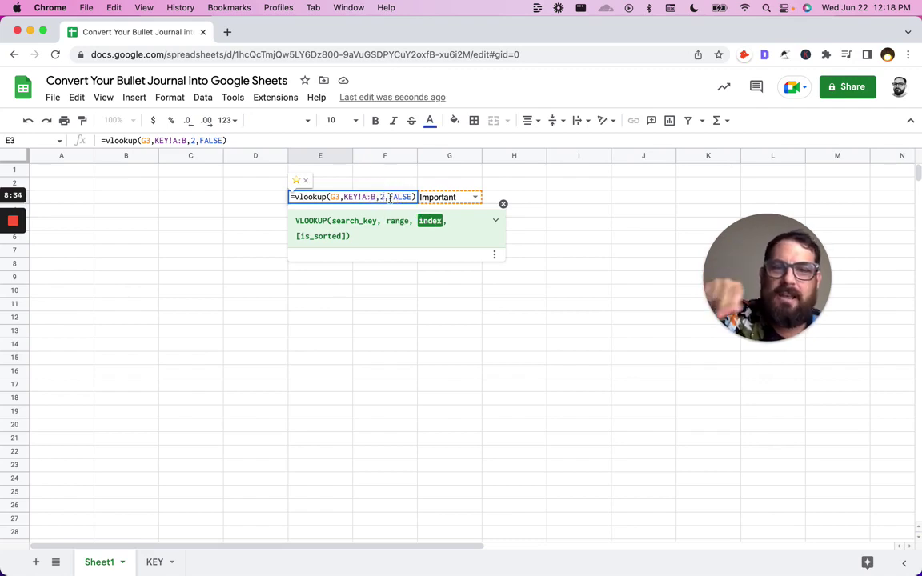
{"action": "key", "text": "BackSpace"}
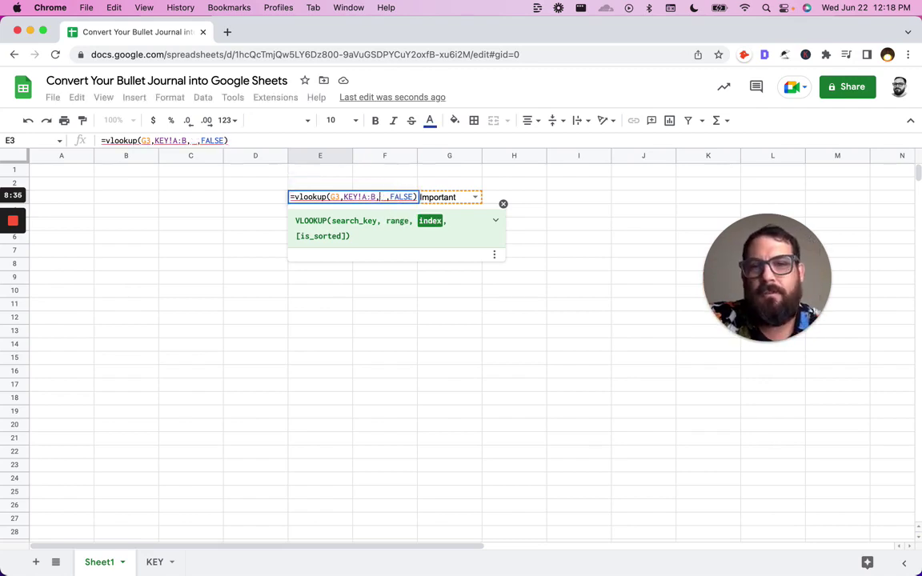
{"action": "type", "text": "1"}
{"action": "key", "text": "BackSpace"}
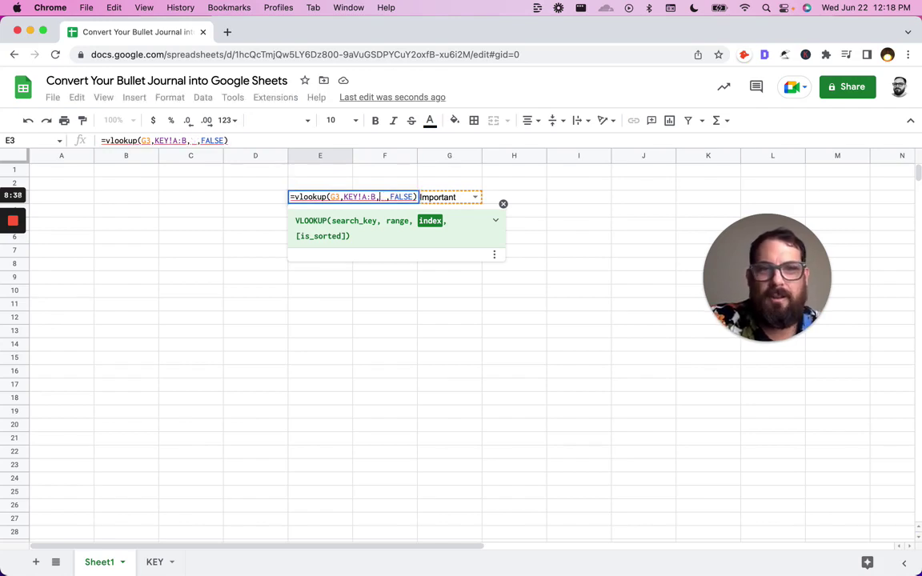
{"action": "type", "text": "2"}
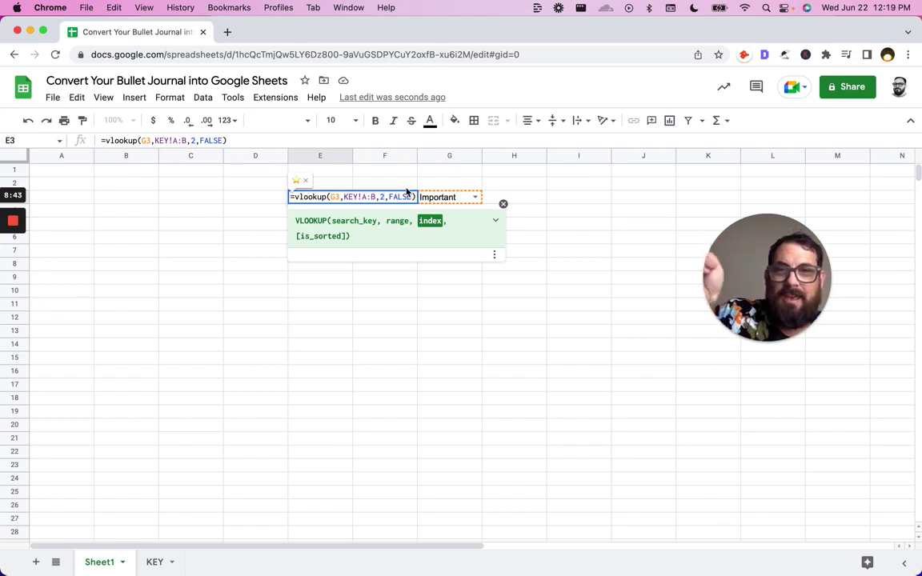
Enter E3's lookup formula and copy it into E4
{"action": "key", "text": "Return"}
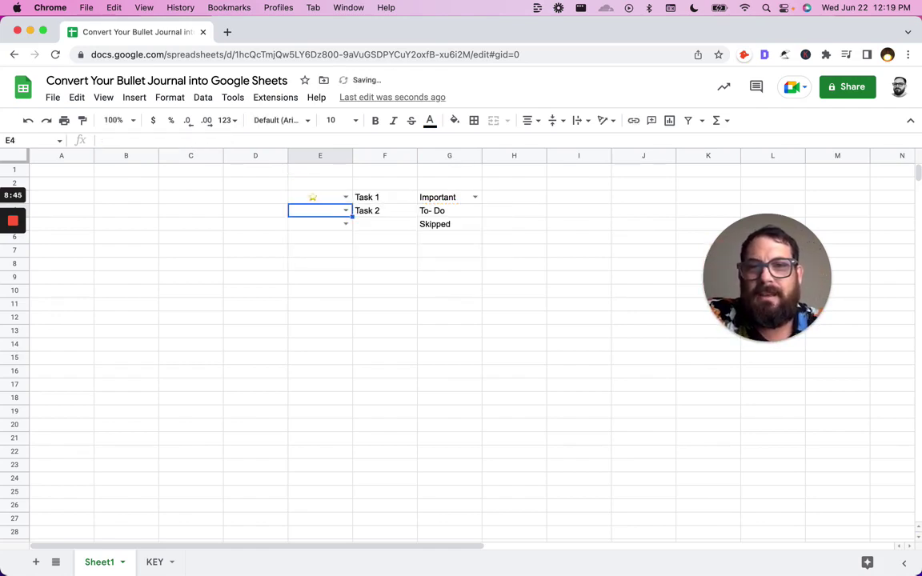
{"action": "key", "text": "Up"}
{"action": "key", "text": "super+c"}
{"action": "key", "text": "Down"}
{"action": "key", "text": "super+v"}
{"action": "key", "text": "Down"}
{"action": "key", "text": "Down"}
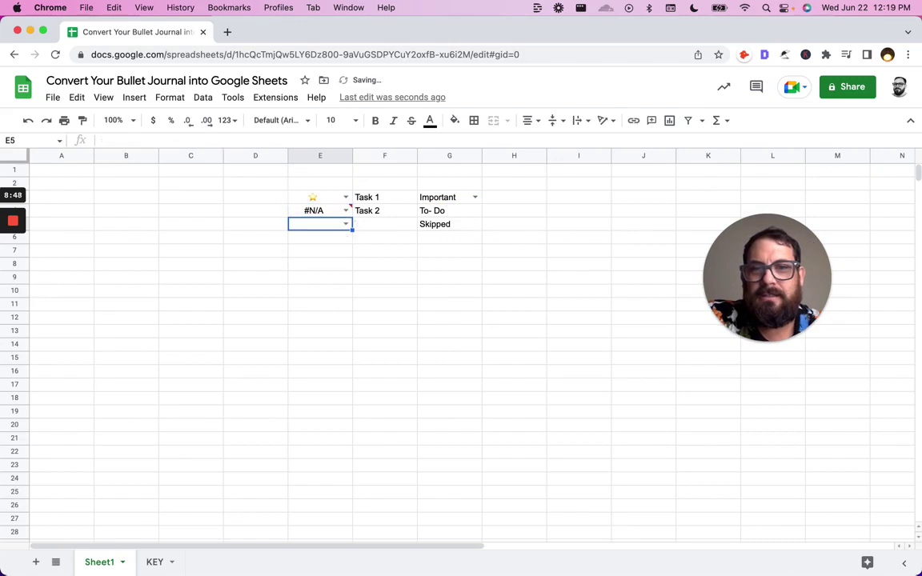
Copy the Important status from G3 into G4 through G7
{"action": "key", "text": "Up"}
{"action": "key", "text": "Right"}
{"action": "key", "text": "Right"}
{"action": "key", "text": "Up"}
{"action": "key", "text": "Up"}
{"action": "key", "text": "super+c"}
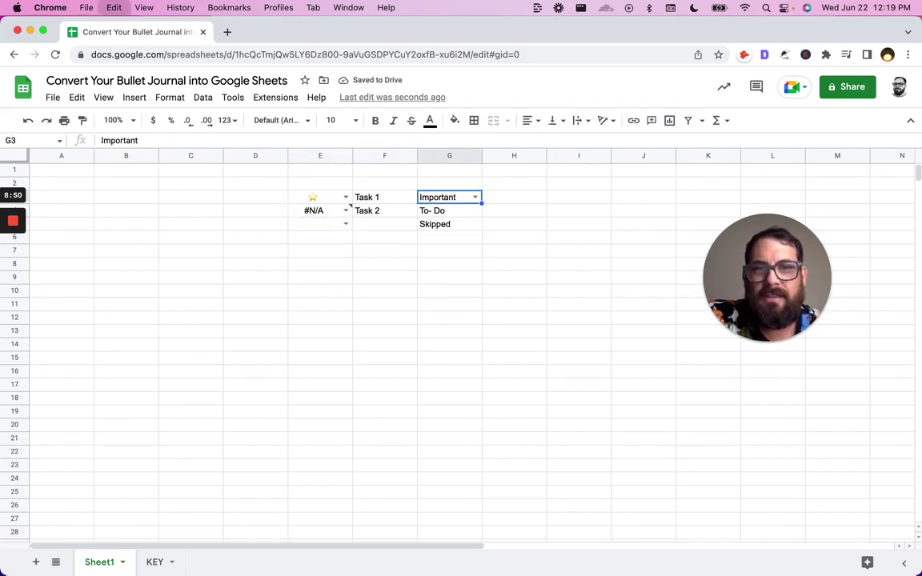
{"action": "key", "text": "Down"}
{"action": "key", "text": "super+v"}
{"action": "key", "text": "Down"}
{"action": "key", "text": "super+v"}
{"action": "key", "text": "Down"}
{"action": "key", "text": "super+v"}
{"action": "key", "text": "Down"}
{"action": "key", "text": "super+v"}
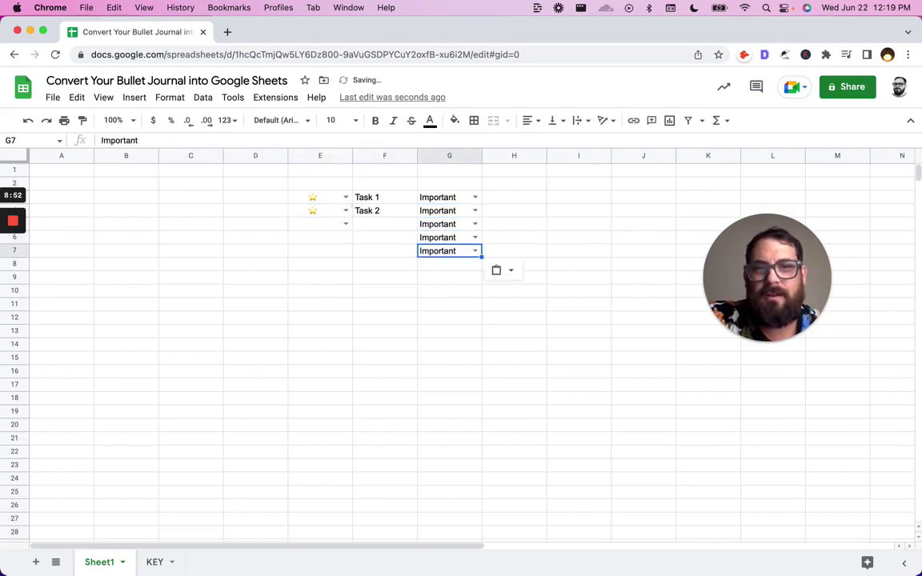
{"action": "key", "text": "Left"}
{"action": "key", "text": "Left"}
{"action": "key", "text": "Left"}
Fill the icon lookup formula down into E5, E6 and E7
{"action": "key", "text": "Up"}
{"action": "key", "text": "Right"}
{"action": "key", "text": "Up"}
{"action": "key", "text": "Up"}
{"action": "key", "text": "Right"}
{"action": "key", "text": "Left"}
{"action": "key", "text": "Up"}
{"action": "key", "text": "Up"}
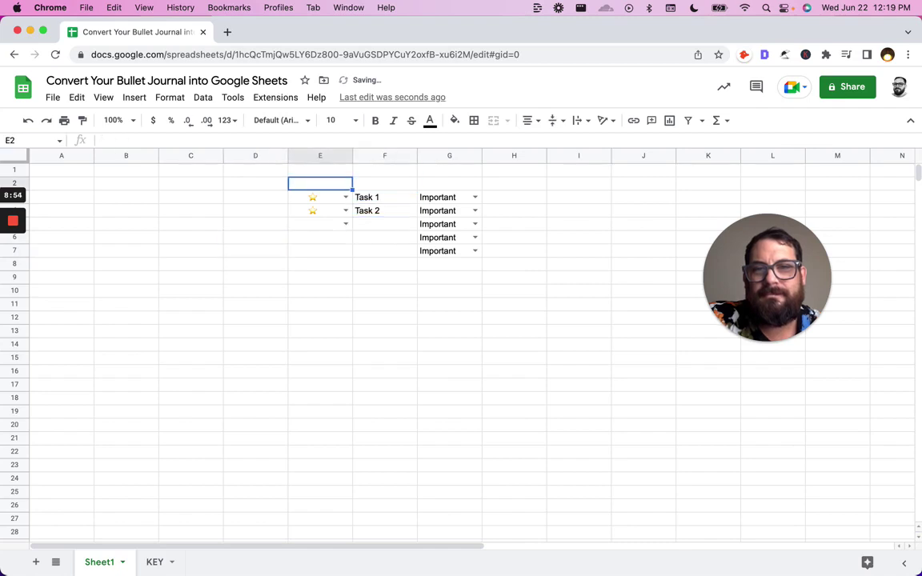
{"action": "key", "text": "Down"}
{"action": "key", "text": "Down"}
{"action": "key", "text": "super+c"}
{"action": "key", "text": "Down"}
{"action": "key", "text": "super+v"}
{"action": "key", "text": "Down"}
{"action": "key", "text": "super+v"}
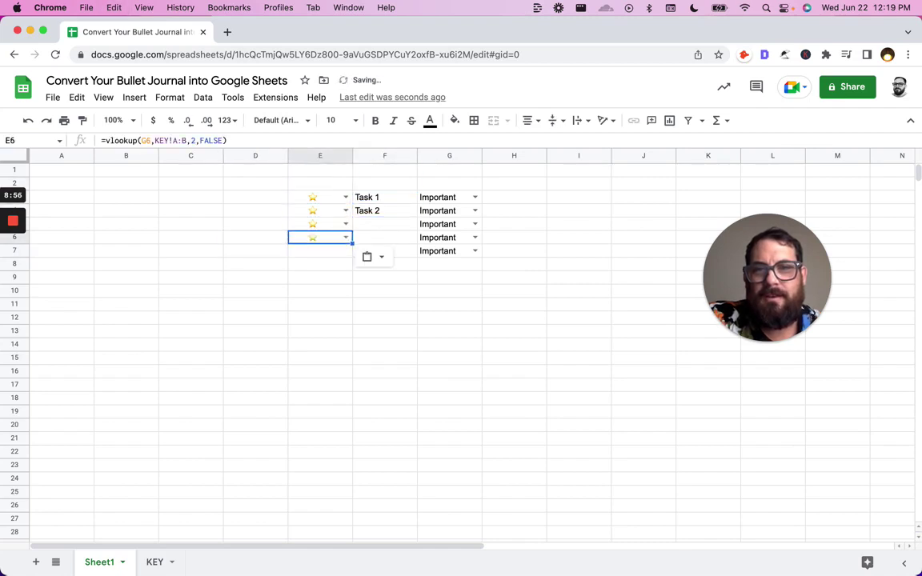
{"action": "key", "text": "super+c"}
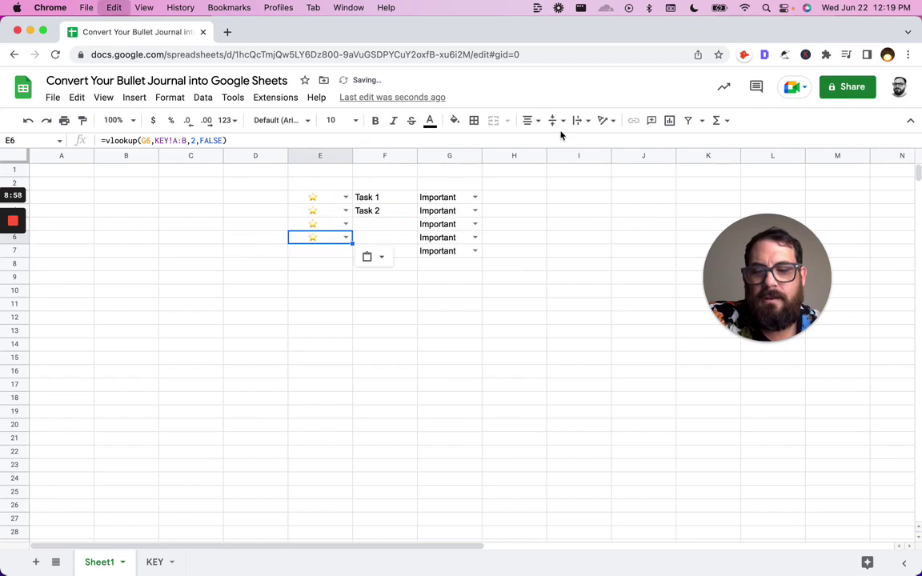
{"action": "key", "text": "Down"}
{"action": "key", "text": "super+v"}
{"action": "key", "text": "Right"}
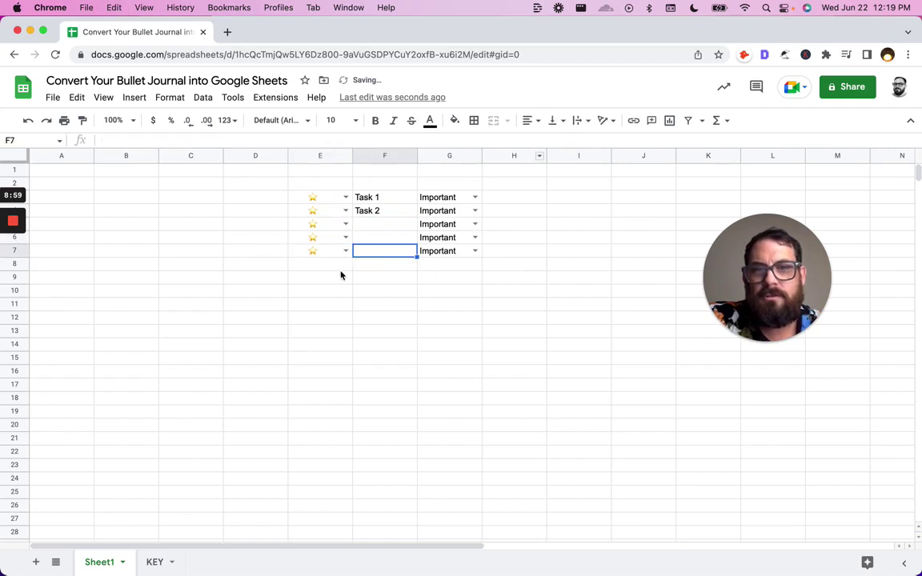
{"action": "left_click", "coordinate": [336, 198]}
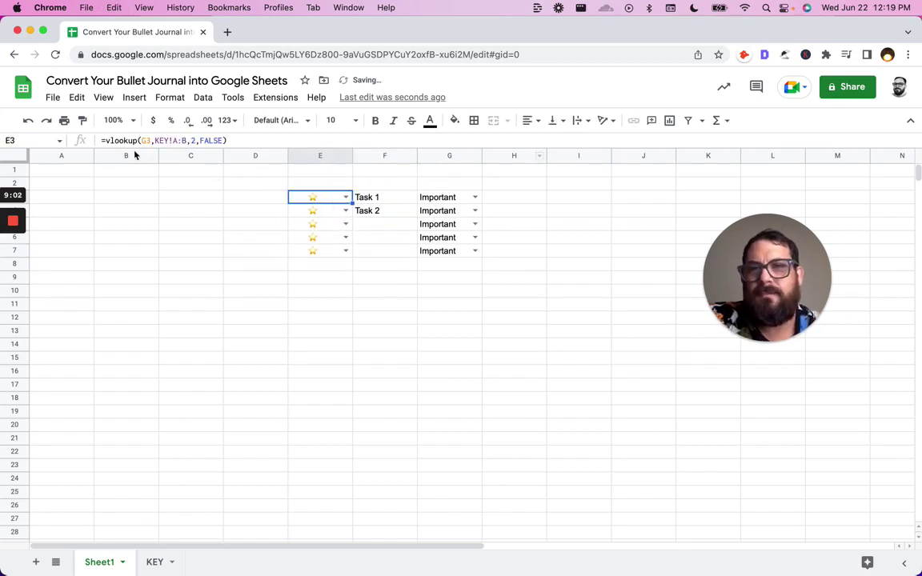
Set G3's status to Task and G4's status to Completed
{"action": "left_click", "coordinate": [474, 198]}
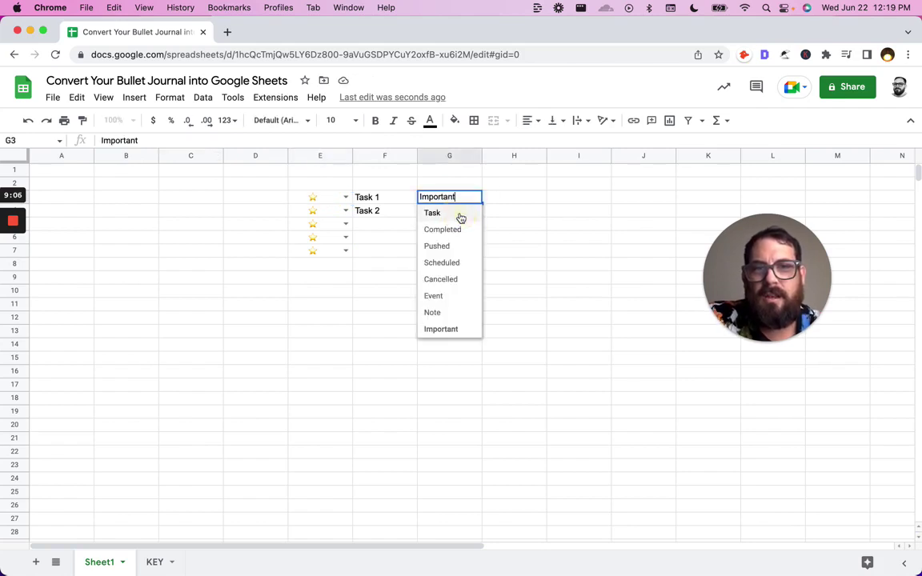
{"action": "left_click", "coordinate": [459, 213]}
{"action": "key", "text": "super+v"}
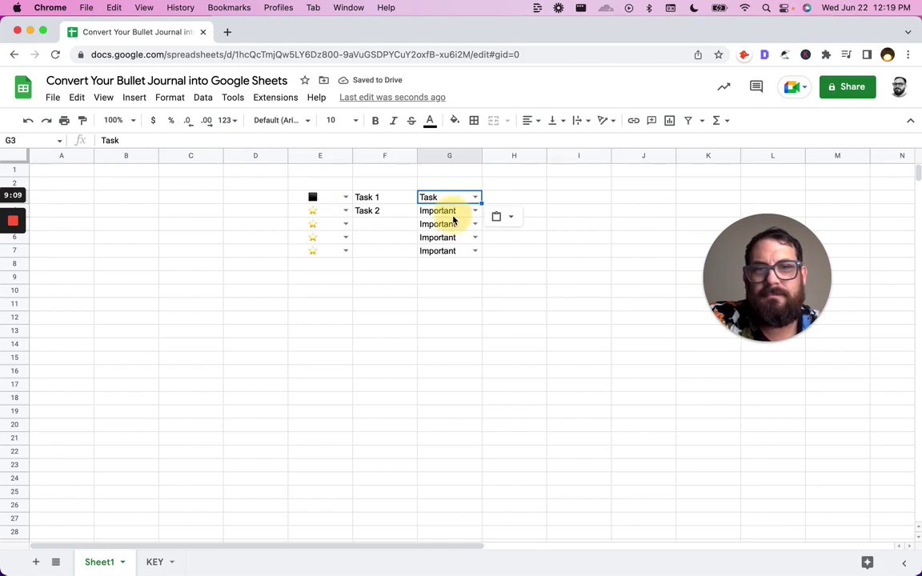
{"action": "left_click", "coordinate": [469, 211]}
{"action": "double_click", "coordinate": [469, 211]}
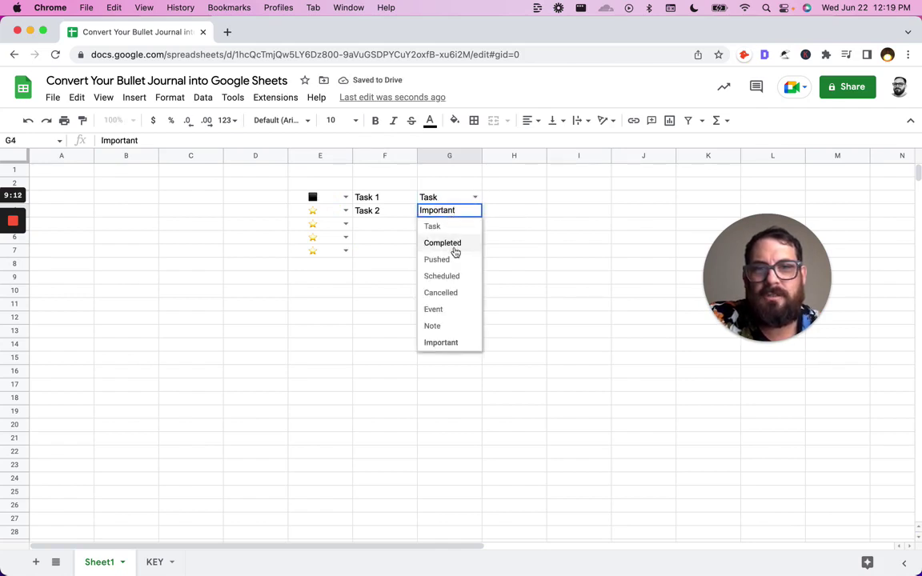
{"action": "left_click", "coordinate": [453, 242]}
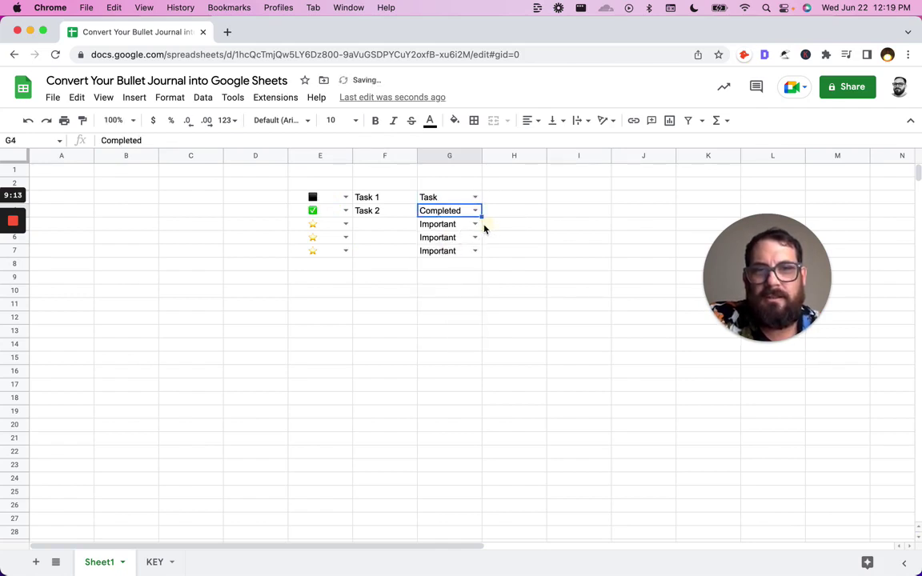
Look at G5's status list without changing it, then select E3:E6
{"action": "left_click", "coordinate": [477, 225]}
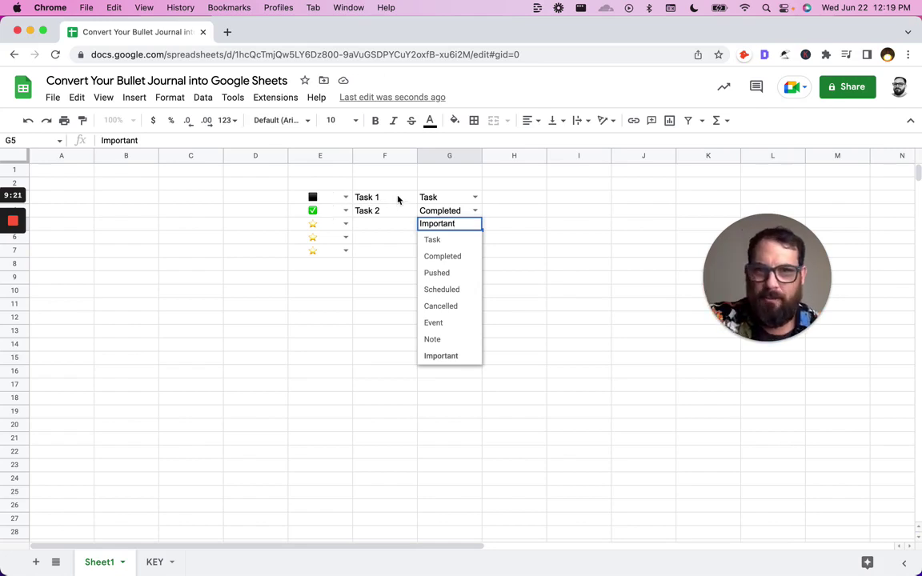
{"action": "left_click", "coordinate": [347, 200]}
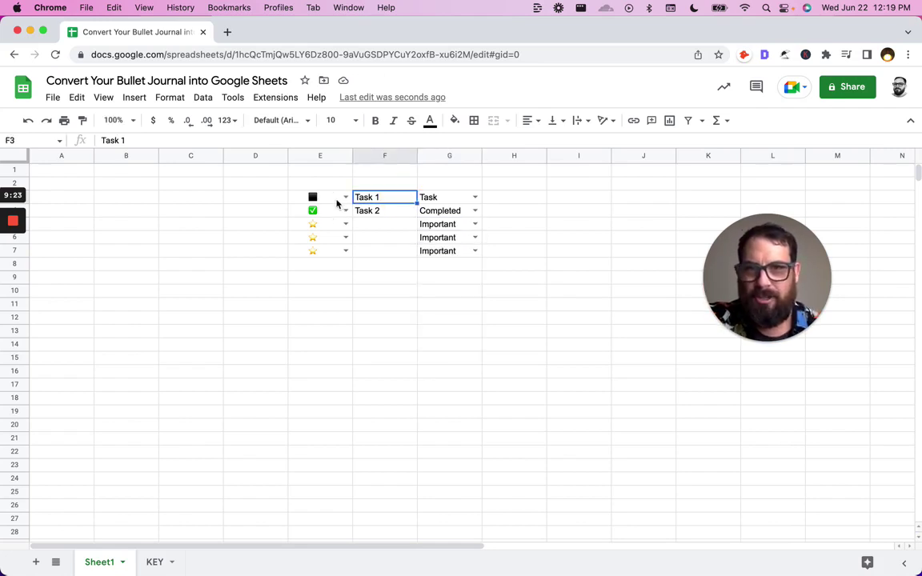
{"action": "left_click", "coordinate": [13, 273]}
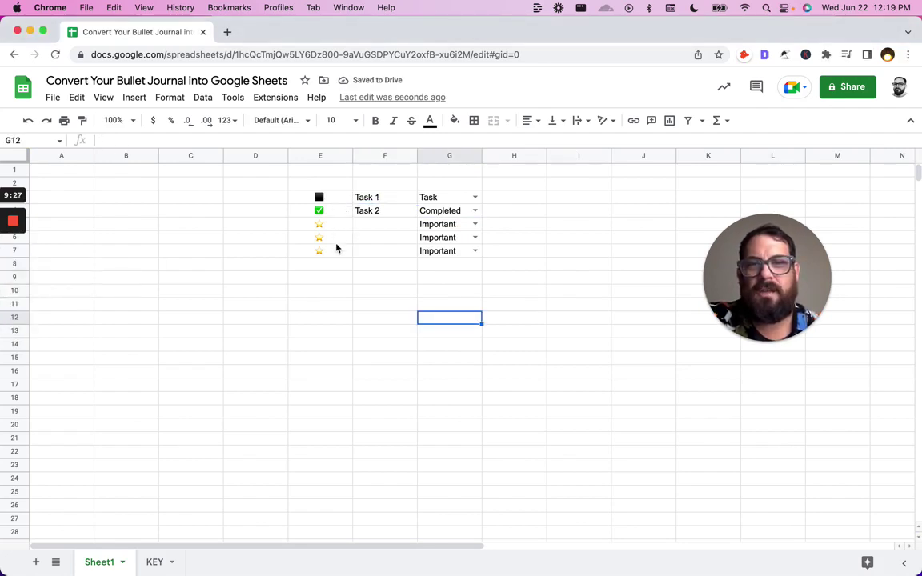
{"action": "left_click_drag", "start_coordinate": [319, 197], "coordinate": [320, 239]}
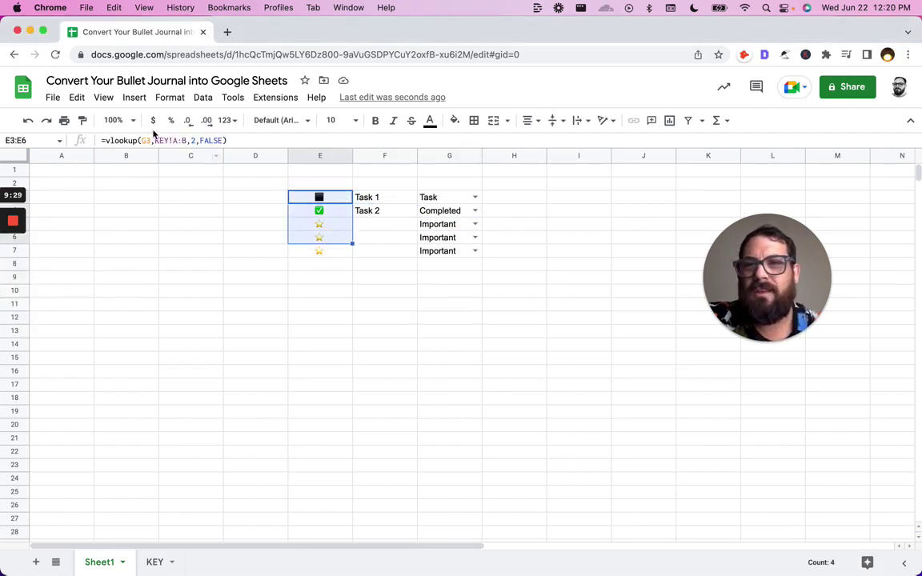
Turn off gridlines from the View > Show menu
{"action": "left_click", "coordinate": [102, 98]}
{"action": "mouse_move", "coordinate": [124, 124]}
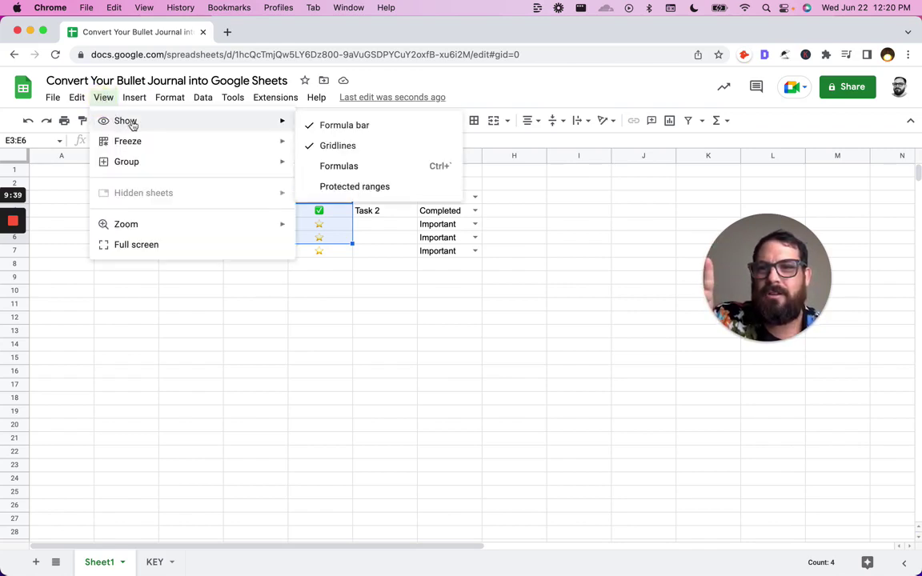
{"action": "key", "text": "Return"}
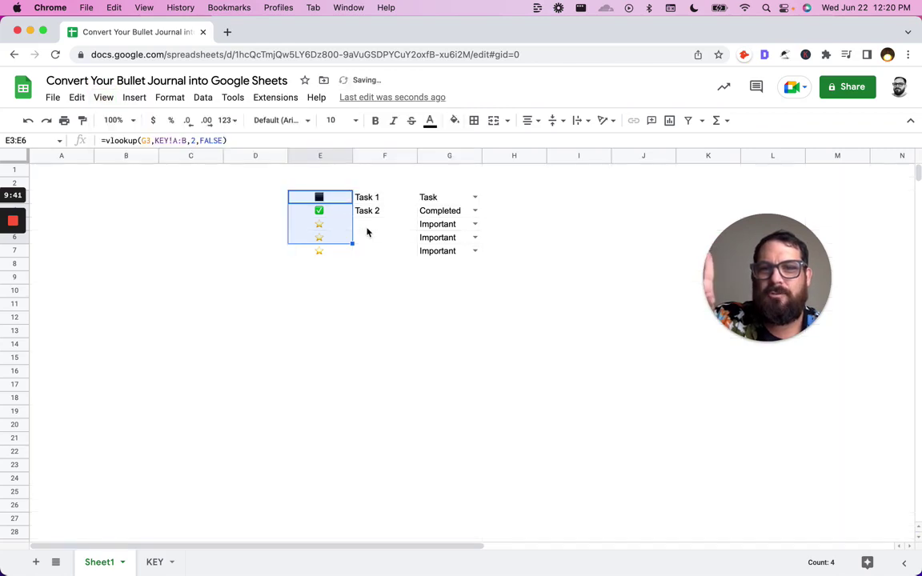
Select the journal block E3:G7
{"action": "left_click", "coordinate": [375, 199]}
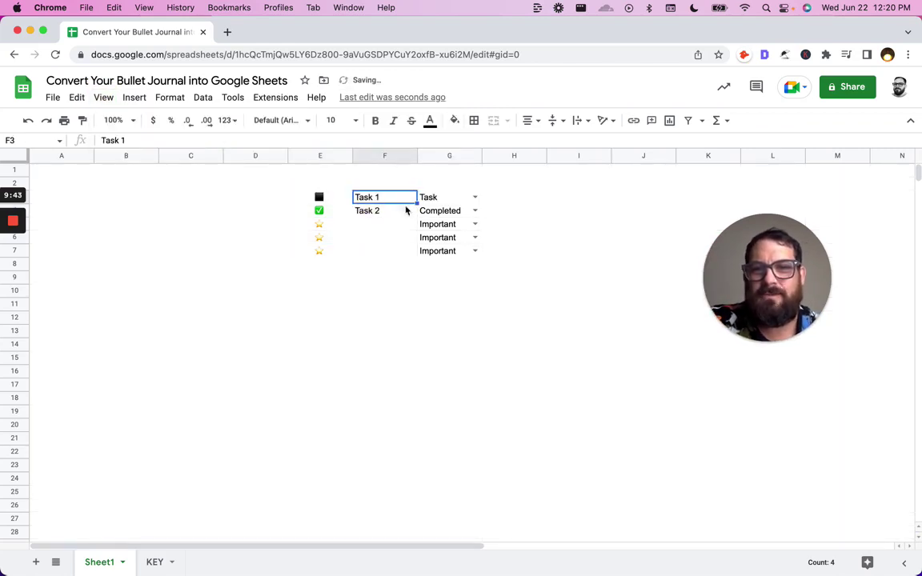
{"action": "key", "text": "Left"}
{"action": "key", "text": "shift+Right"}
{"action": "key", "text": "shift+Right"}
{"action": "key", "text": "shift+Down"}
{"action": "key", "text": "shift+Down"}
{"action": "key", "text": "shift+Down"}
{"action": "key", "text": "shift+Down"}
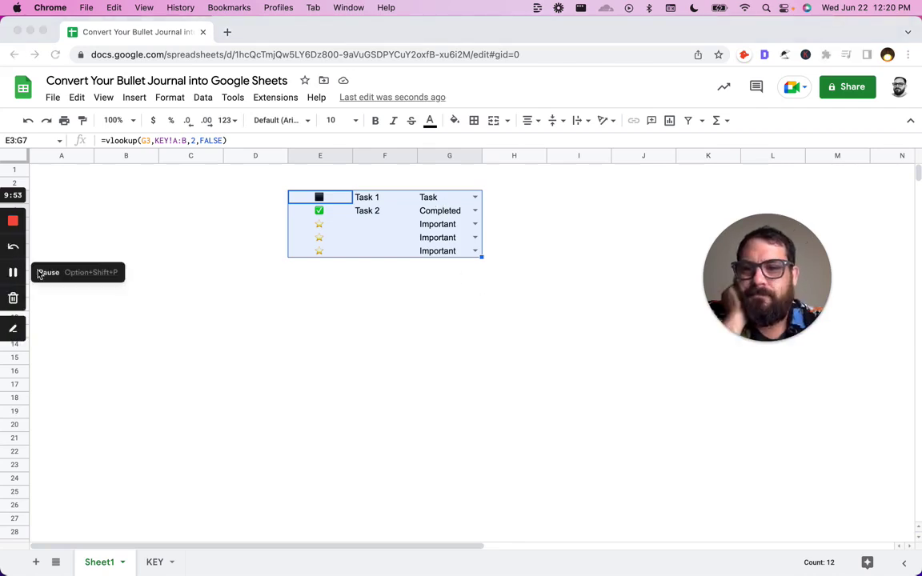
{"action": "left_click", "coordinate": [460, 198]}
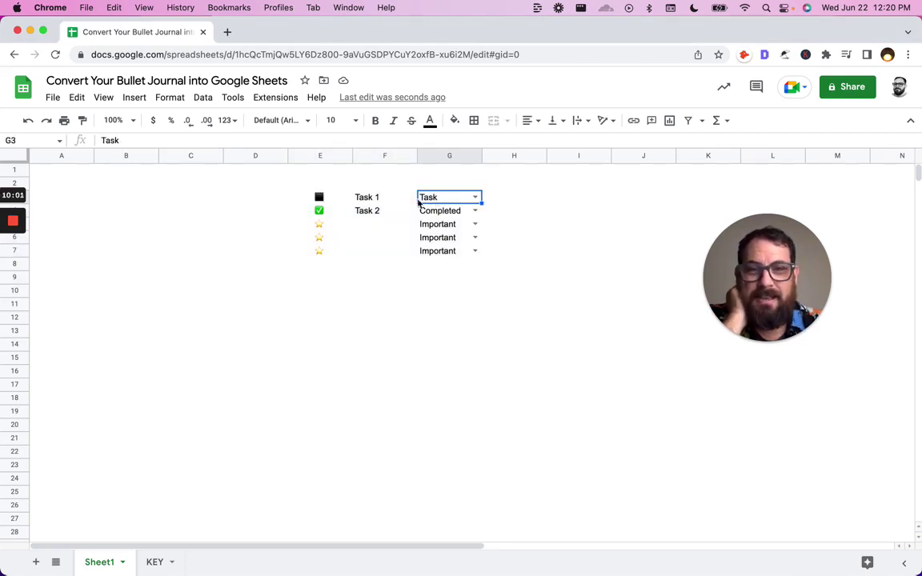
{"action": "left_click", "coordinate": [334, 202]}
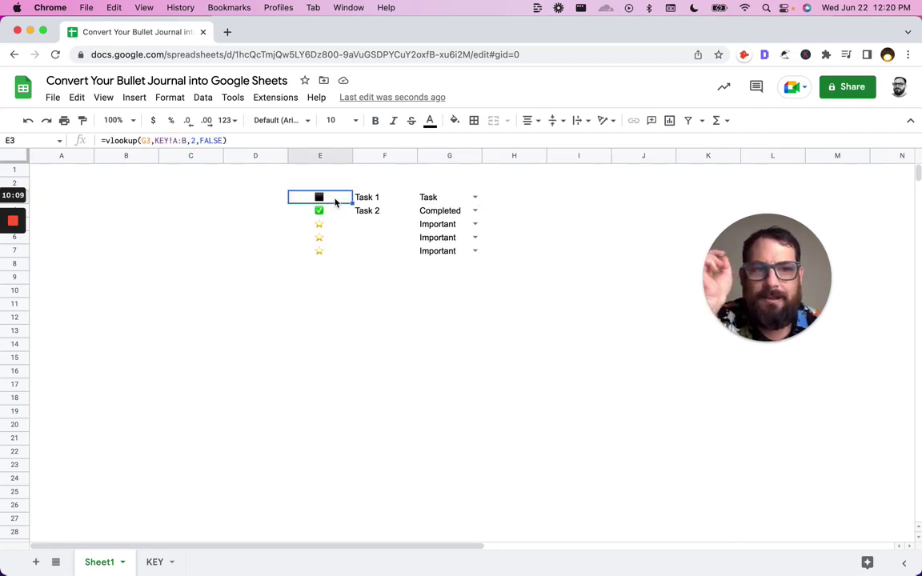
{"action": "left_click", "coordinate": [455, 203]}
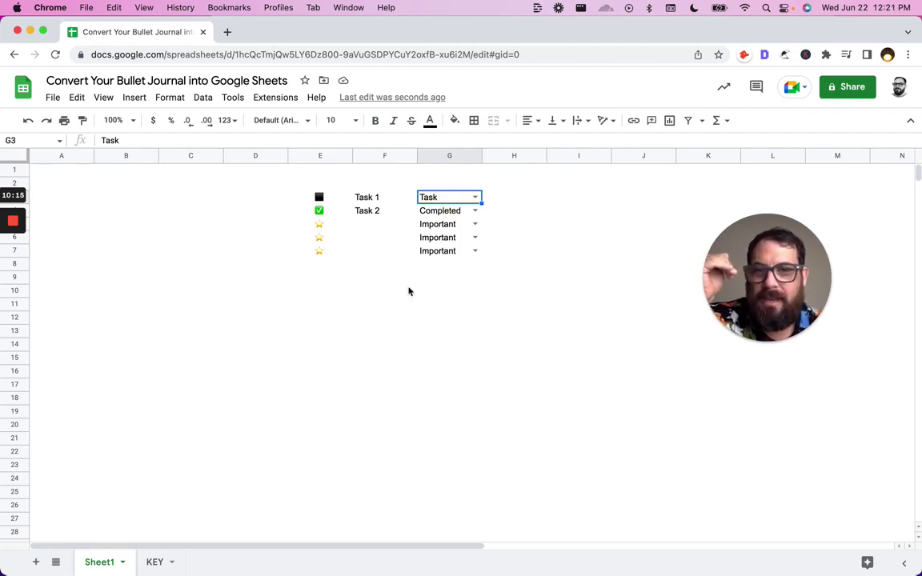
{"action": "left_click", "coordinate": [155, 561]}
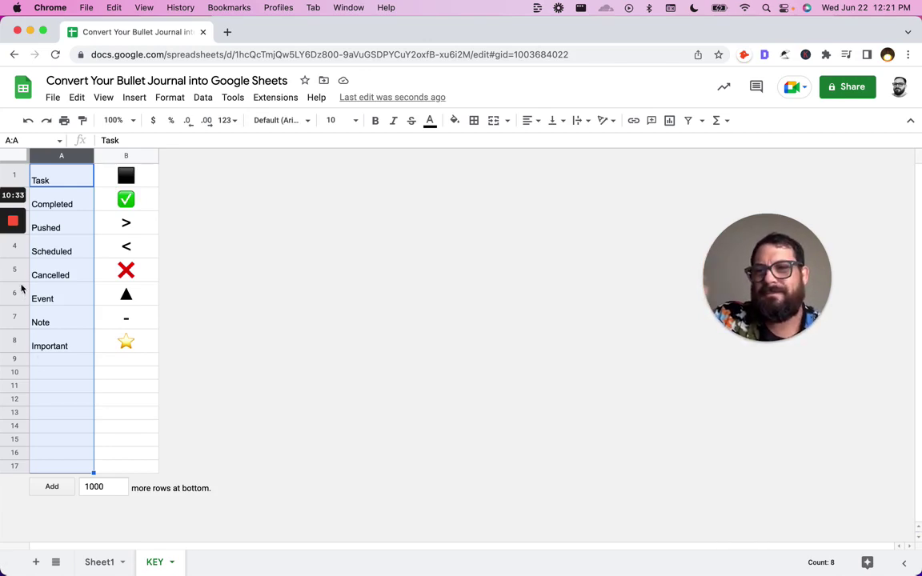
Click a cell at the sheet's left edge, away from the journal
{"action": "mouse_move", "coordinate": [18, 243]}
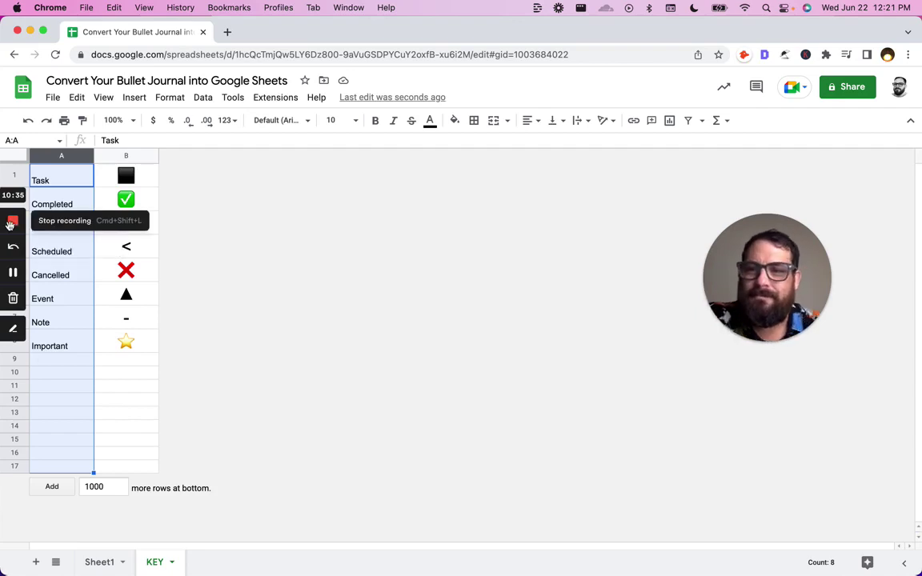
{"action": "left_click", "coordinate": [13, 273]}
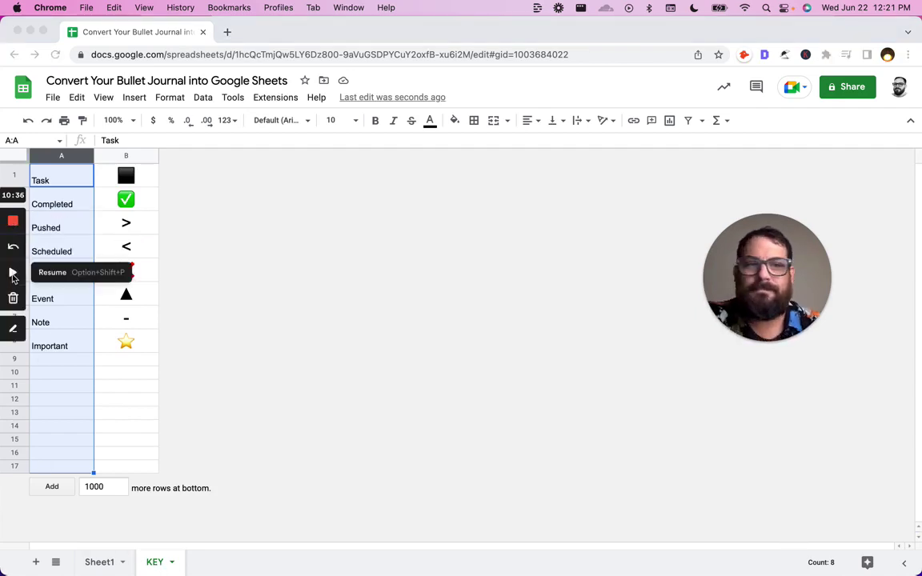
{"action": "left_click", "coordinate": [12, 274]}
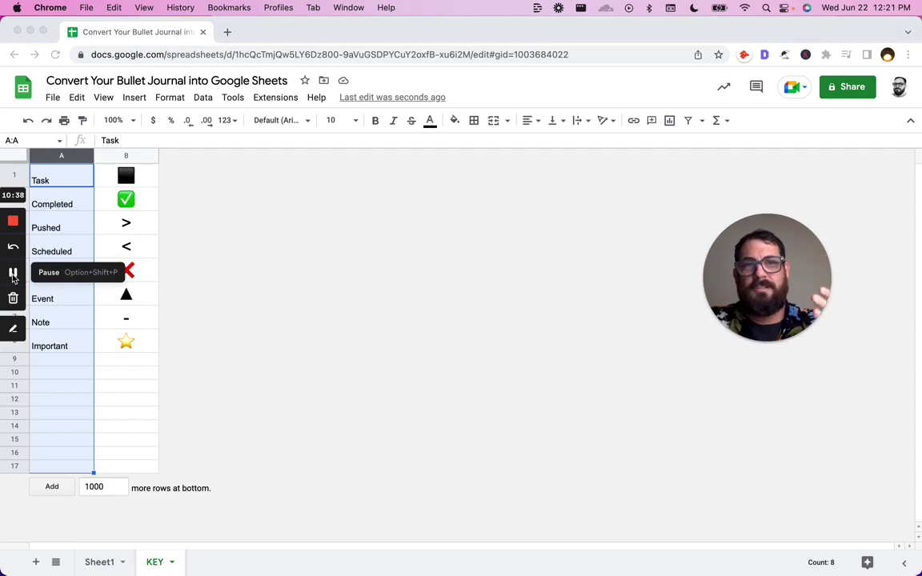